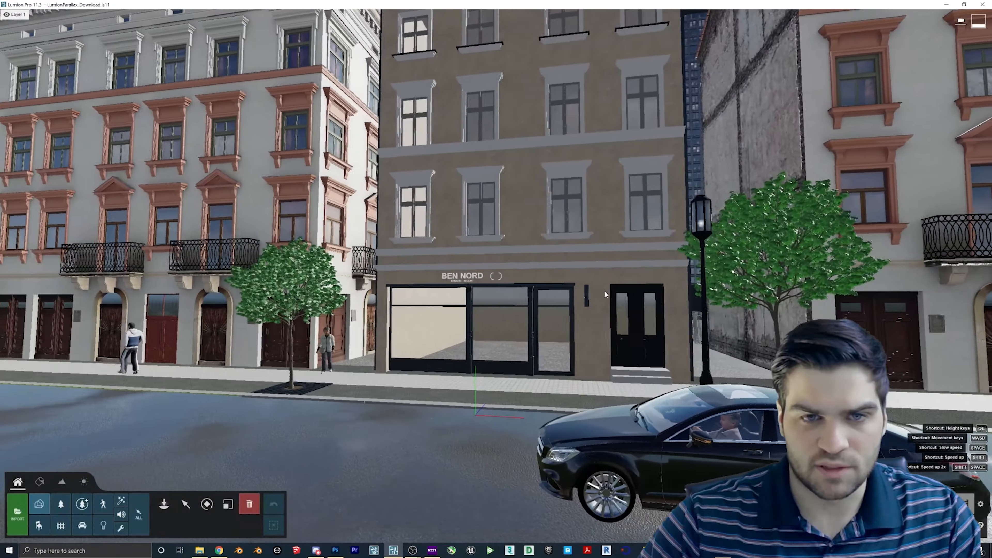
- Fly the camera along the street, strafing sideways and turning the view right and slightly down
{"action": "key", "text": "a"}
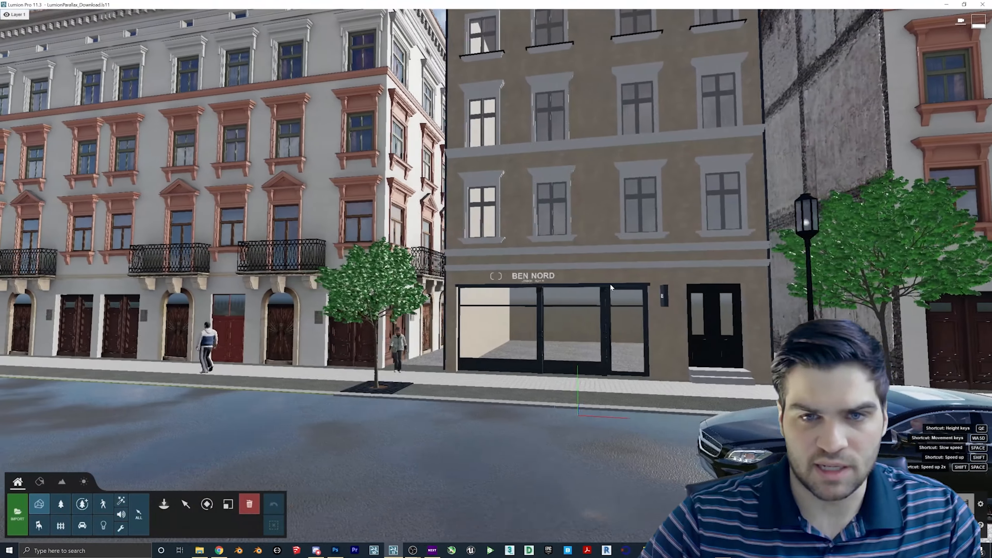
{"action": "key", "text": "a"}
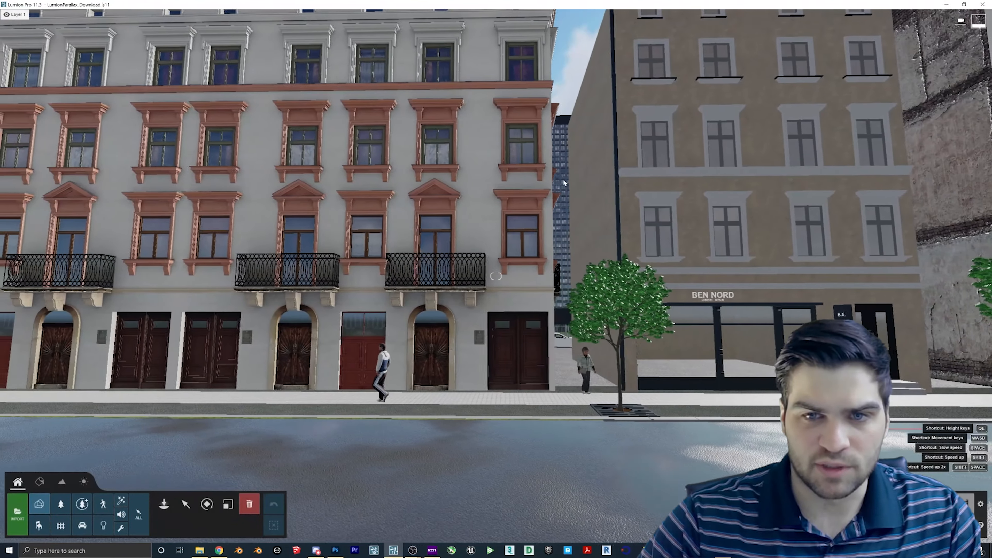
{"action": "key", "text": "d"}
{"action": "key", "text": "a"}
{"action": "right_click_drag", "start_coordinate": [523, 148], "coordinate": [629, 270]}
{"action": "key", "text": "d"}
- Move toward the BEN NORD building and tilt the view up to frame its shopfront
{"action": "key", "text": "w"}
{"action": "key", "text": "d"}
{"action": "right_click_drag", "start_coordinate": [567, 247], "coordinate": [588, 195]}
{"action": "right_click_drag", "start_coordinate": [625, 344], "coordinate": [612, 329]}
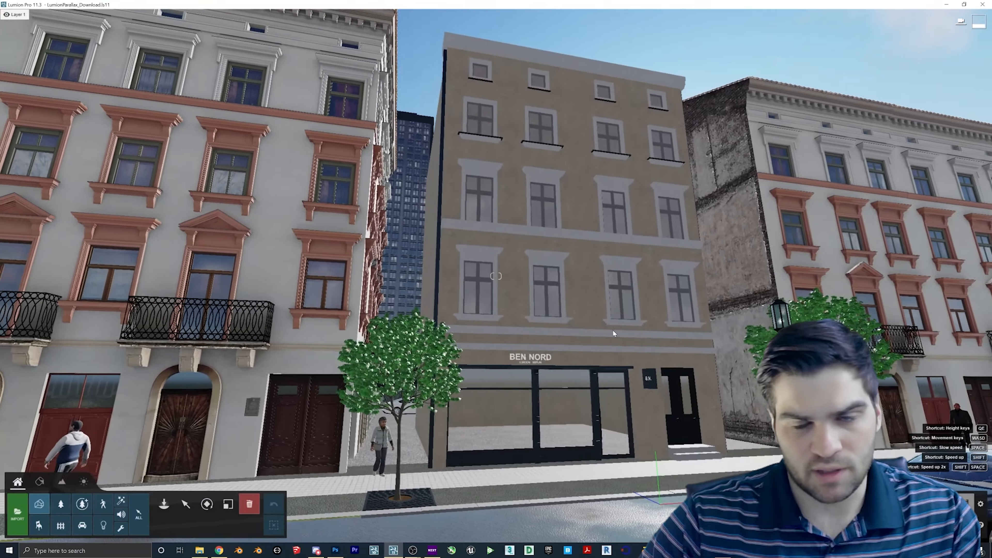
{"action": "right_click_drag", "start_coordinate": [551, 448], "coordinate": [606, 444]}
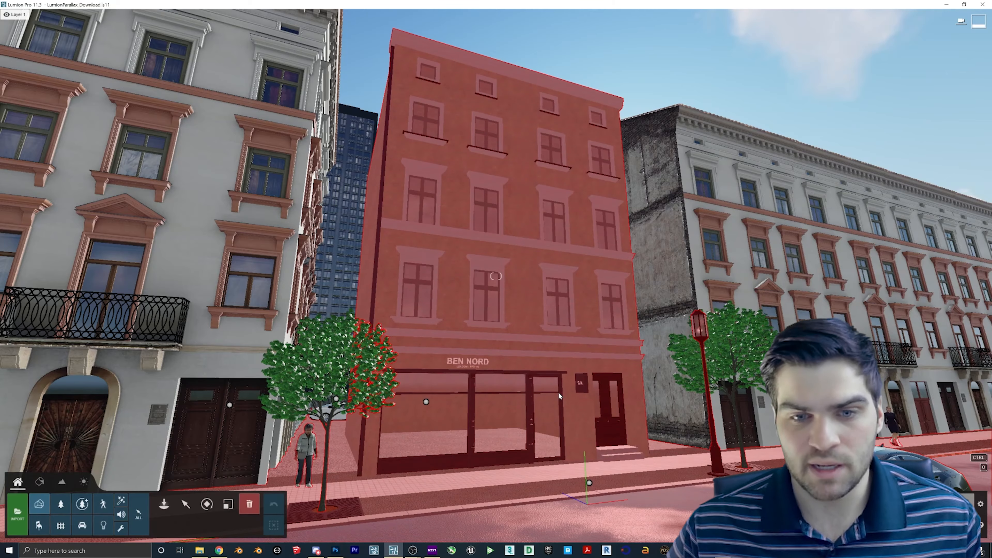
- Orbit around the BEN NORD building, then go to Photoshop and close its open image
{"action": "mouse_move", "coordinate": [664, 273]}
{"action": "right_mouse_down"}
{"action": "mouse_move", "coordinate": [668, 299]}
{"action": "mouse_move", "coordinate": [670, 288]}
{"action": "right_mouse_up"}
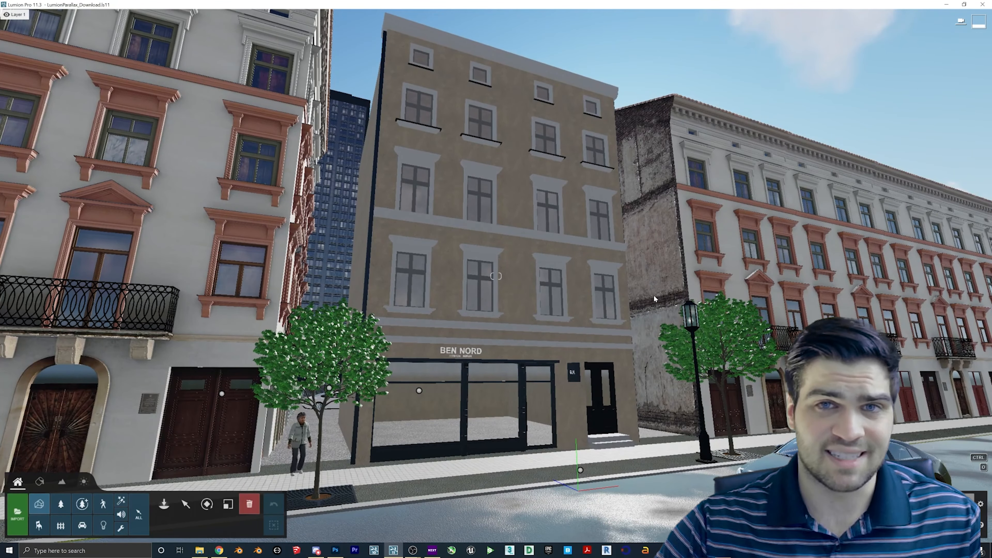
{"action": "right_click_drag", "start_coordinate": [612, 317], "coordinate": [633, 315]}
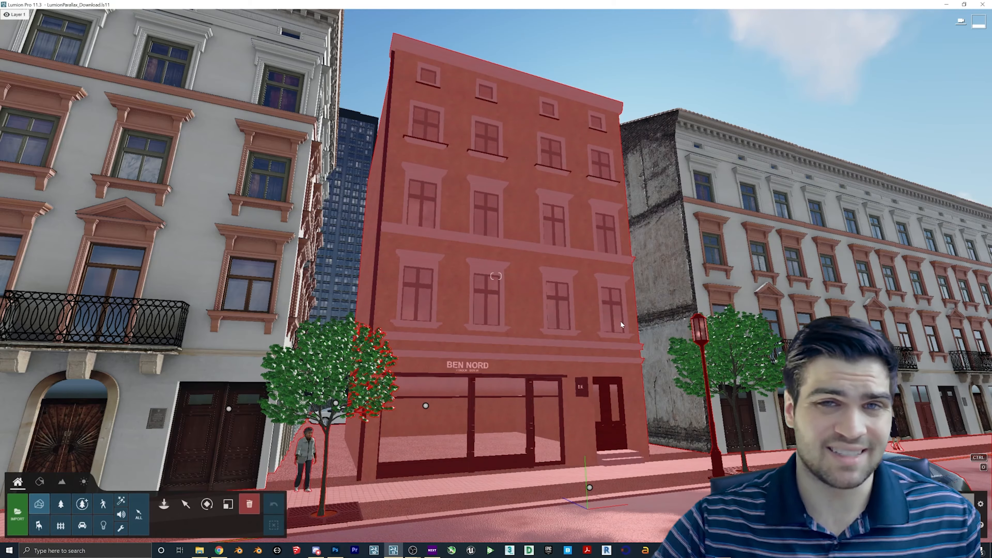
{"action": "right_click_drag", "start_coordinate": [623, 331], "coordinate": [622, 332]}
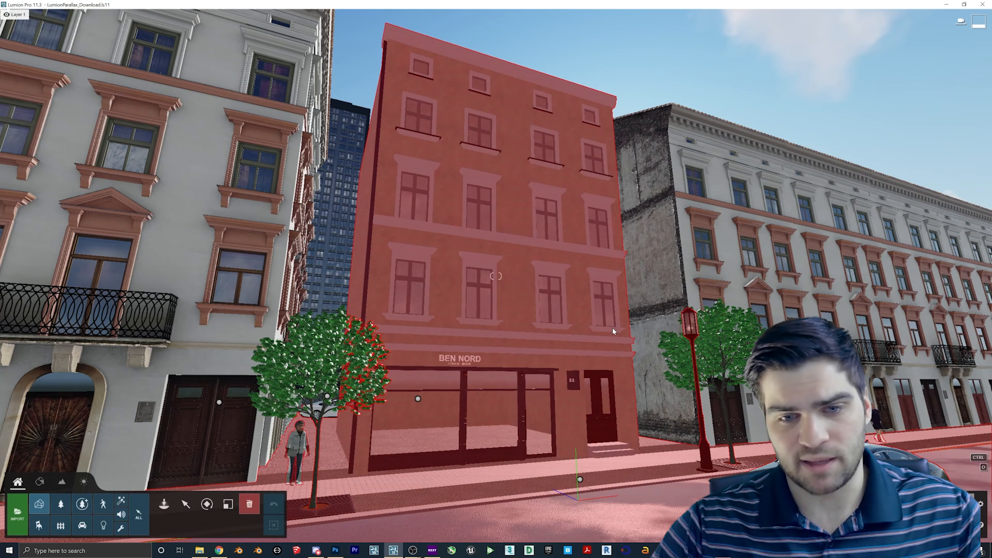
{"action": "key", "text": "w"}
{"action": "right_click_drag", "start_coordinate": [611, 329], "coordinate": [619, 275]}
{"action": "left_click", "coordinate": [336, 548]}
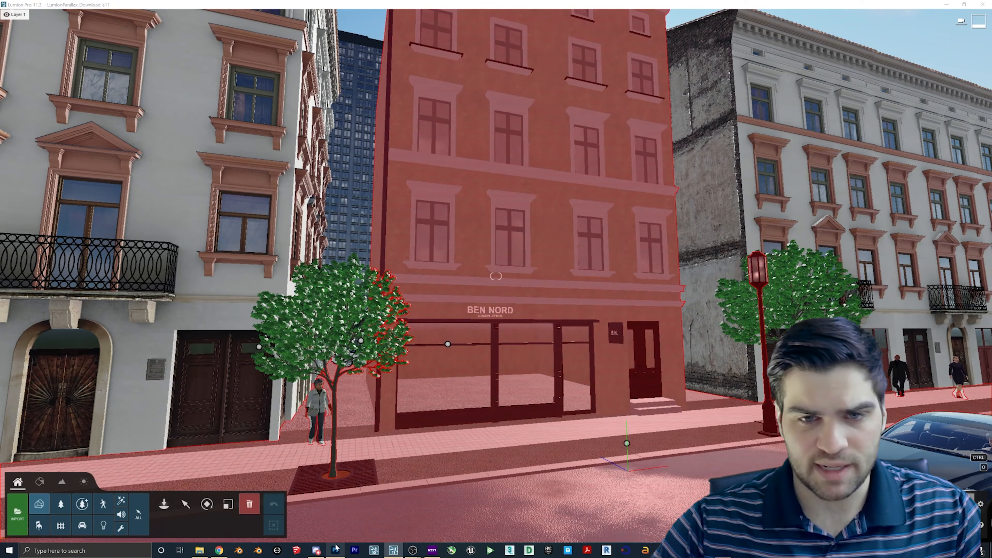
{"action": "left_click", "coordinate": [144, 28]}
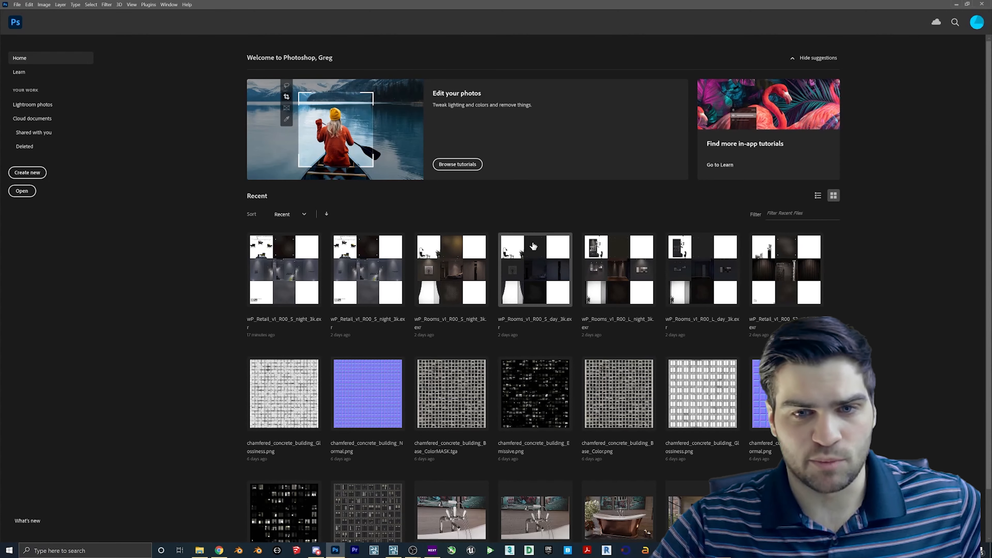
- In File Explorer, browse to the wP_Free_Scene > EXR > 3K folder
{"action": "left_click", "coordinate": [199, 550]}
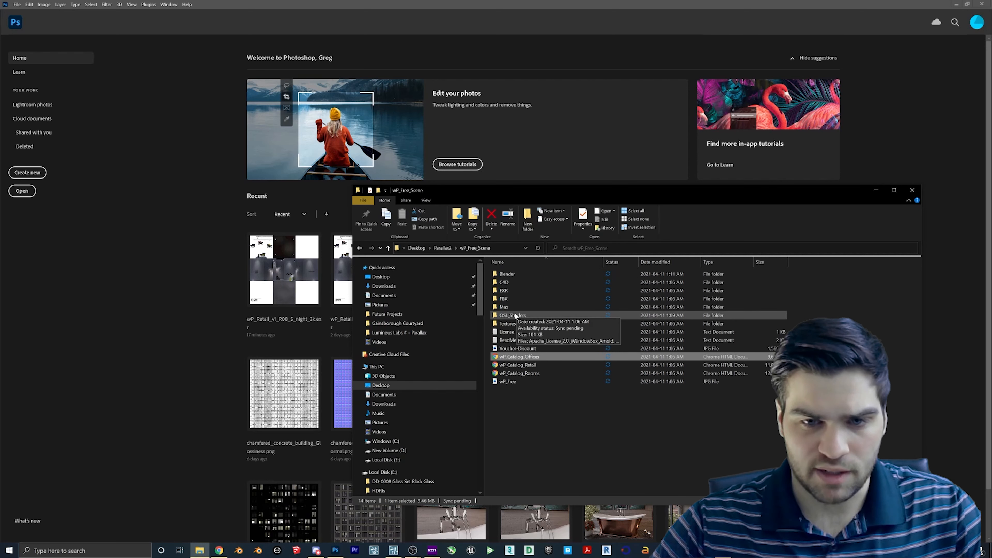
{"action": "double_click", "coordinate": [515, 323]}
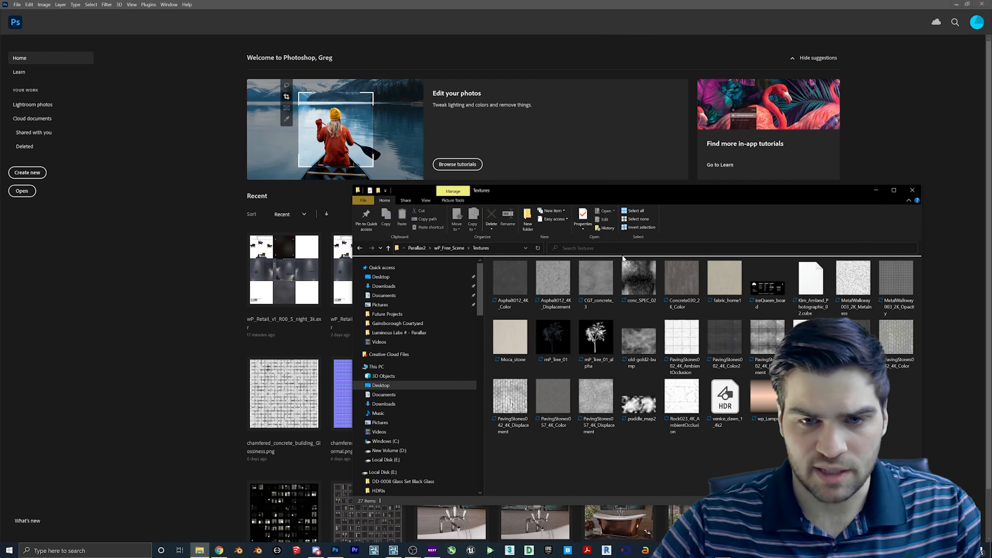
{"action": "left_click", "coordinate": [449, 248]}
{"action": "double_click", "coordinate": [504, 289]}
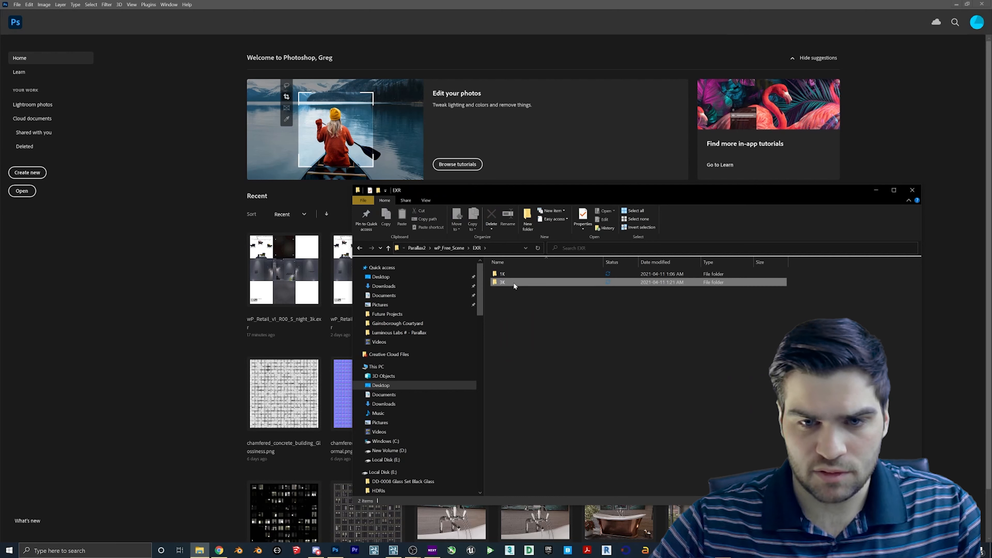
{"action": "left_click", "coordinate": [513, 283]}
{"action": "double_click", "coordinate": [525, 282]}
- Delete the extra retail night EXR and drag wP_Retail_v1_R00_S_night_3k onto Photoshop
{"action": "left_click", "coordinate": [554, 287]}
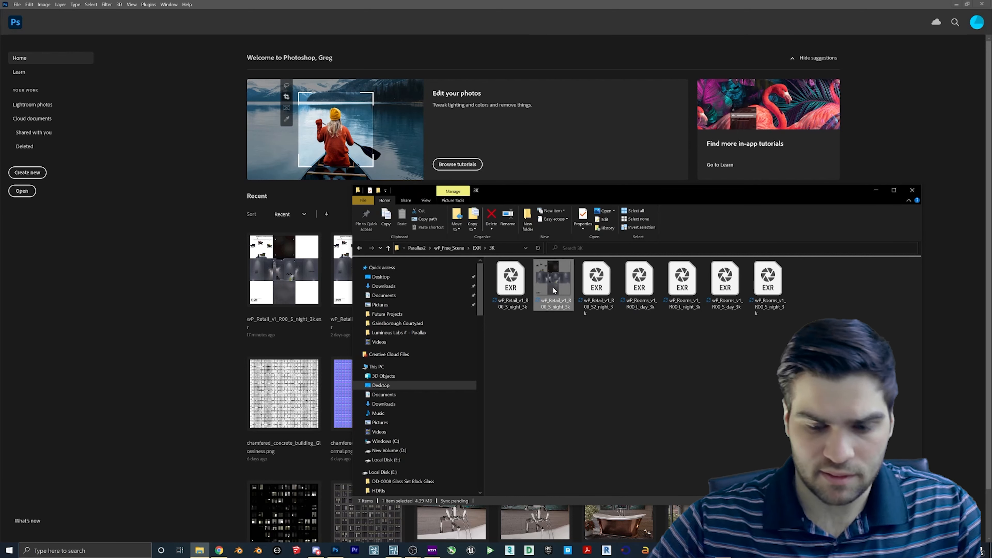
{"action": "key", "text": "Delete"}
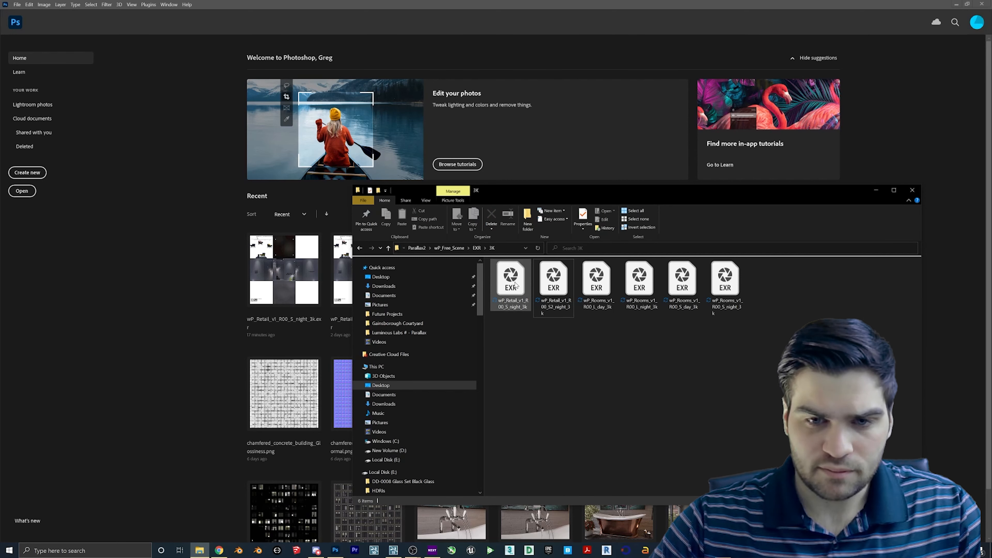
{"action": "left_click_drag", "start_coordinate": [516, 280], "coordinate": [182, 234]}
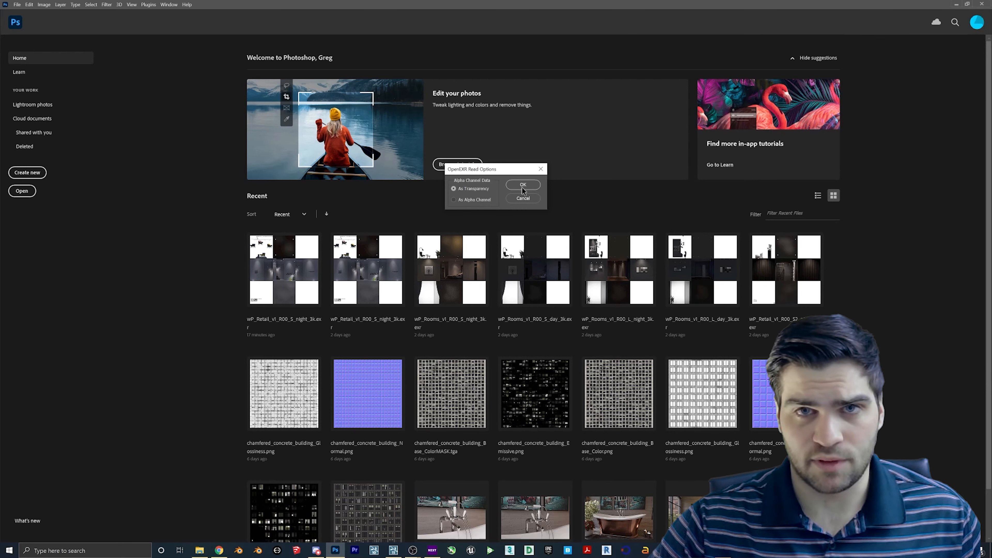
- Open the retail night EXR with alpha read As Transparency, showing the cubemap atlas
{"action": "left_click", "coordinate": [522, 189]}
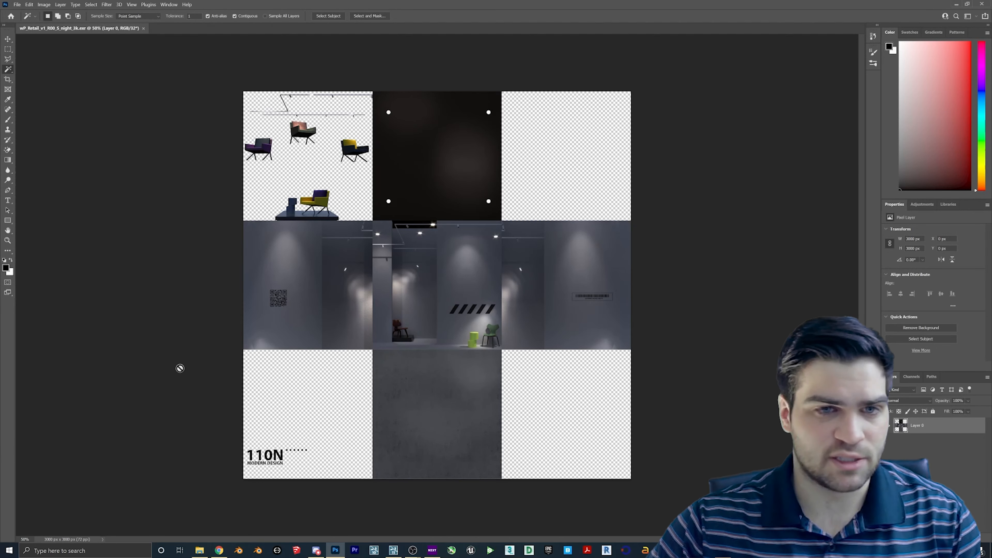
{"action": "left_click", "coordinate": [17, 5]}
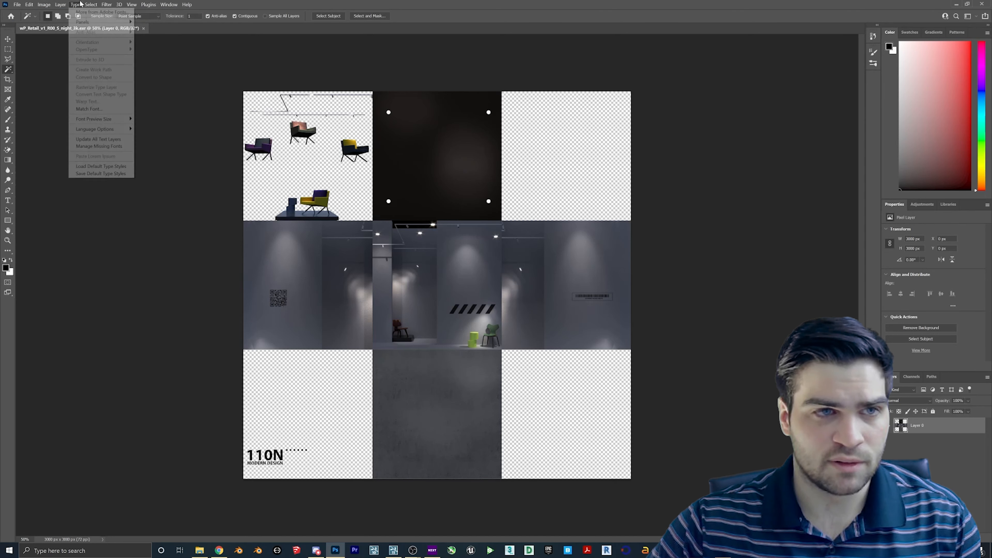
{"action": "mouse_move", "coordinate": [58, 12]}
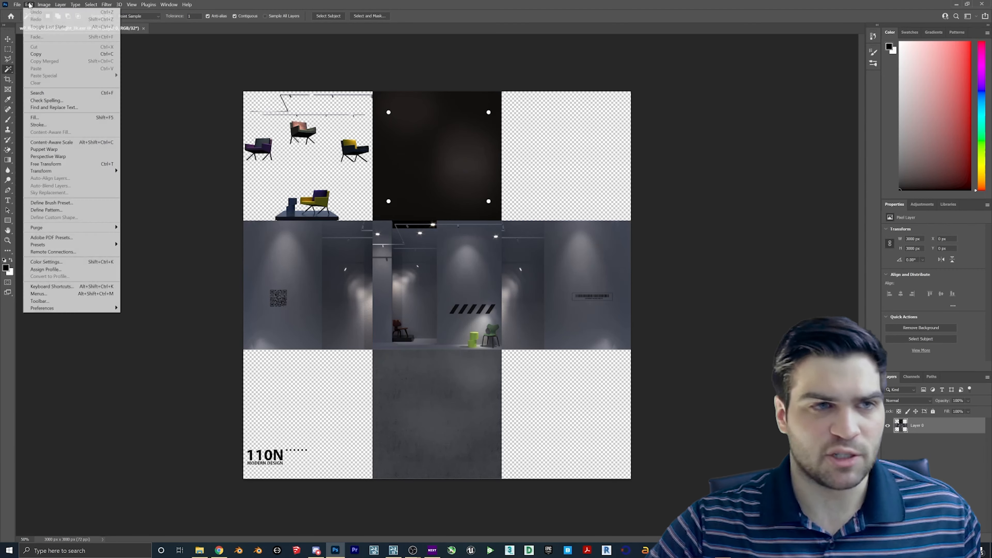
- Quick Export the atlas as PNG, saved as wP_Retail_v1_R00_S_night_3k.png in the 3K folder
{"action": "mouse_move", "coordinate": [16, 4]}
{"action": "mouse_move", "coordinate": [40, 113]}
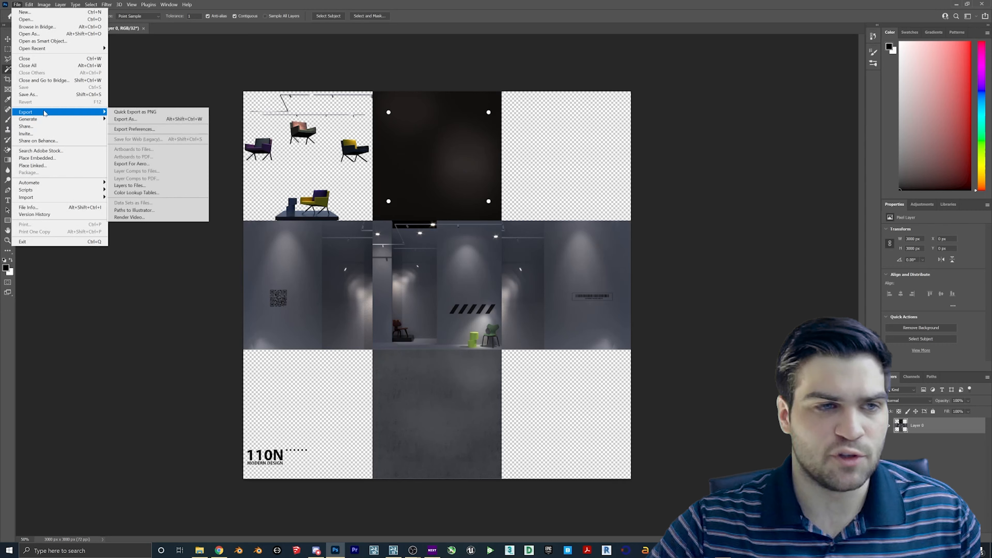
{"action": "left_click", "coordinate": [129, 112]}
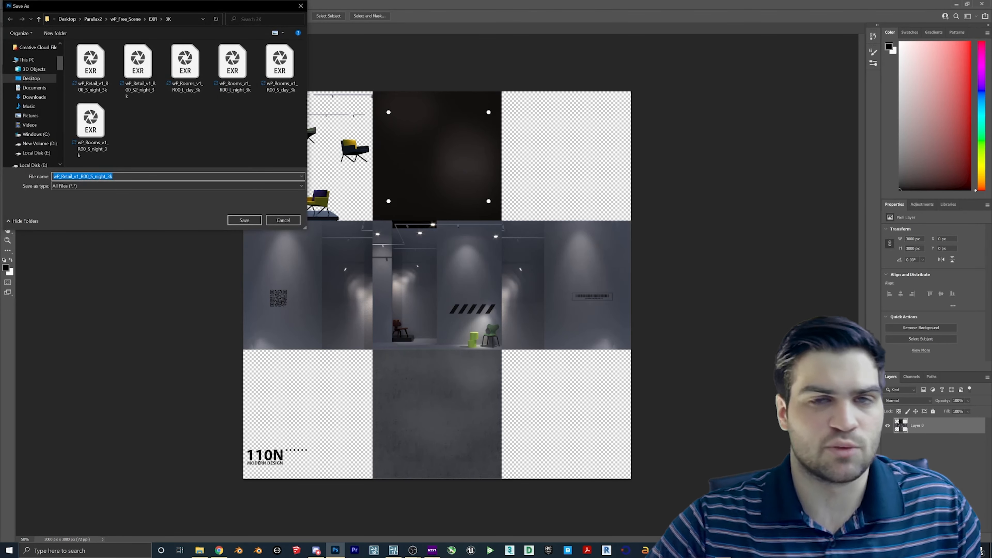
{"action": "left_click", "coordinate": [152, 176]}
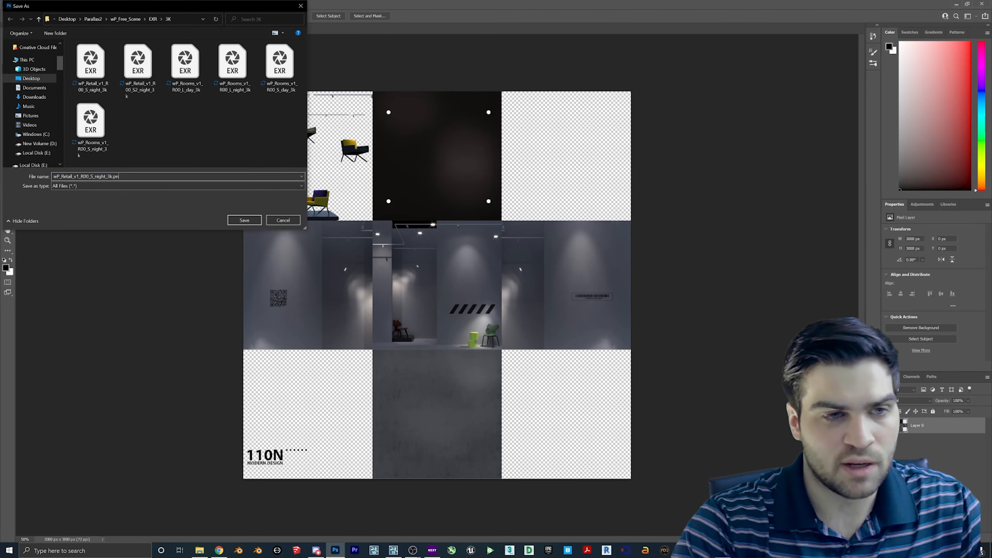
{"action": "key", "text": "Return"}
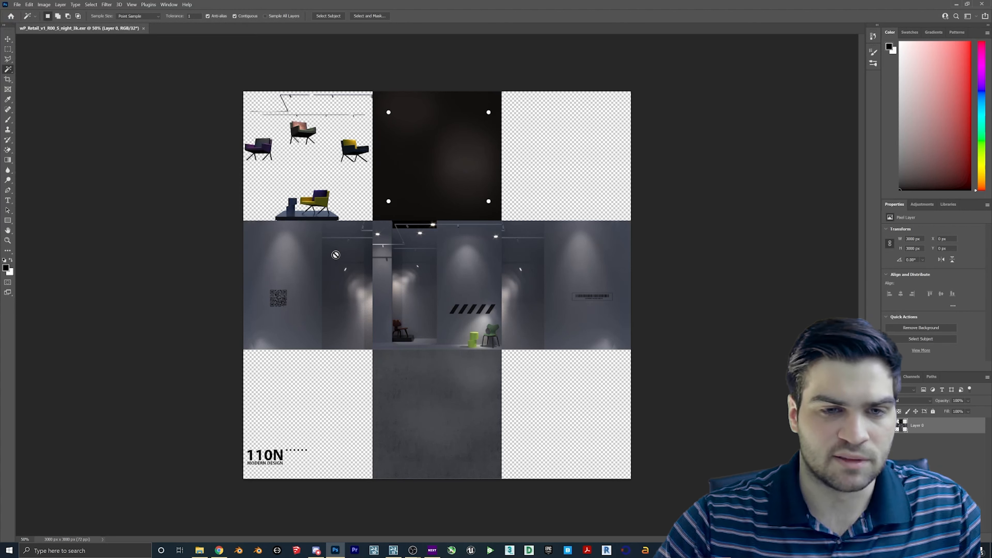
- Return to Lumion and briefly turn and move the camera around the building
{"action": "left_click", "coordinate": [394, 548]}
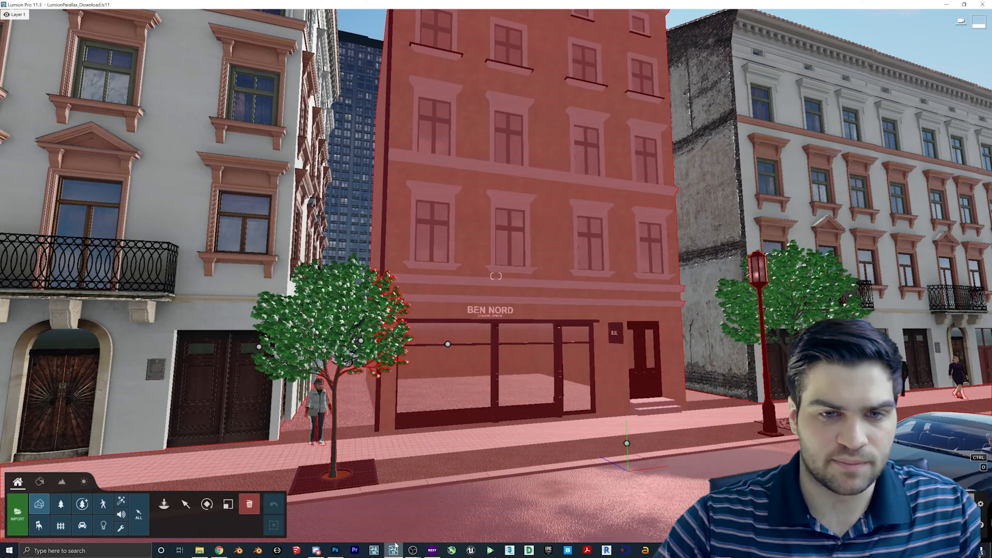
{"action": "right_click_drag", "start_coordinate": [475, 328], "coordinate": [528, 368]}
{"action": "key", "text": "w"}
{"action": "key", "text": "s"}
- In Blender, dismiss the splash screen and delete the default cube
{"action": "left_click", "coordinate": [240, 550]}
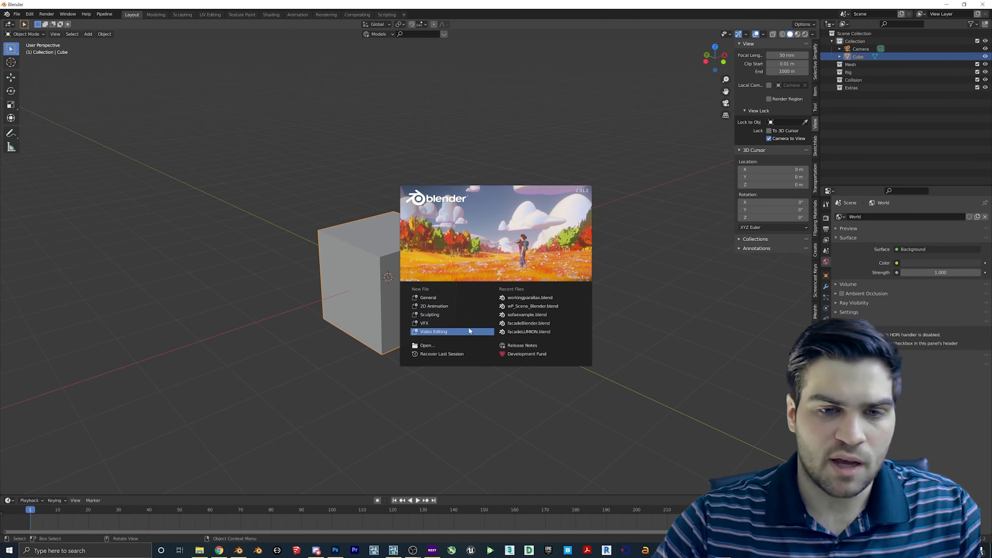
{"action": "left_click", "coordinate": [426, 298]}
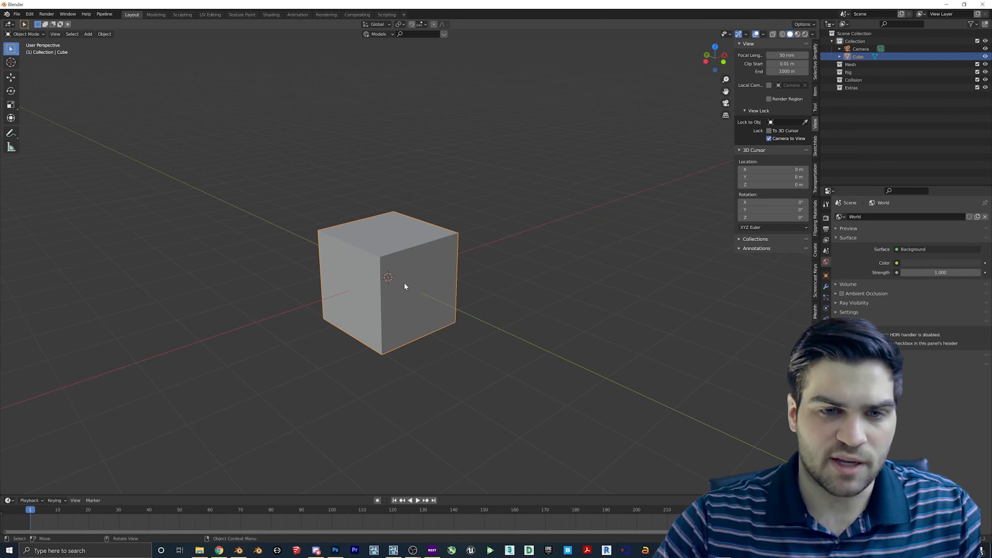
{"action": "key", "text": "Delete"}
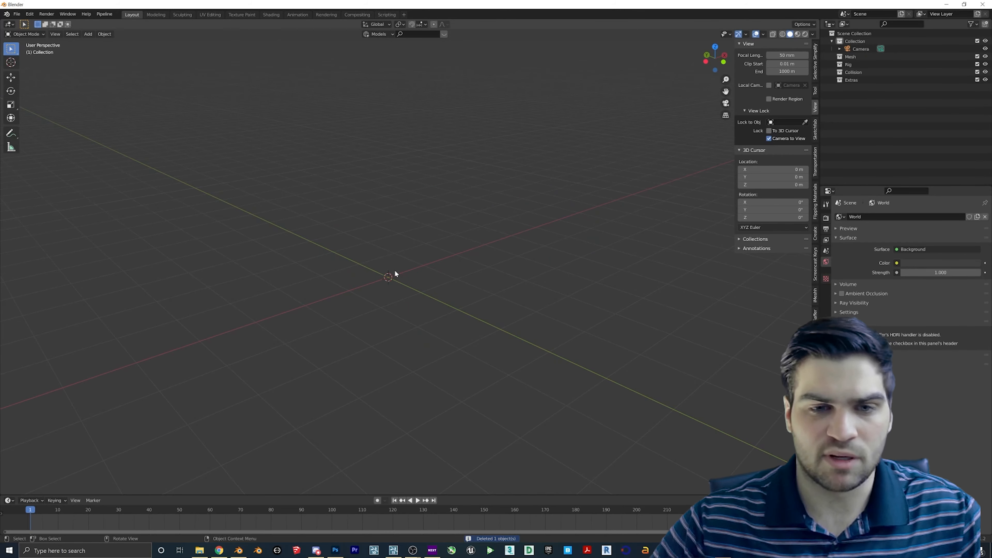
{"action": "middle_click_drag", "start_coordinate": [434, 280], "coordinate": [417, 283]}
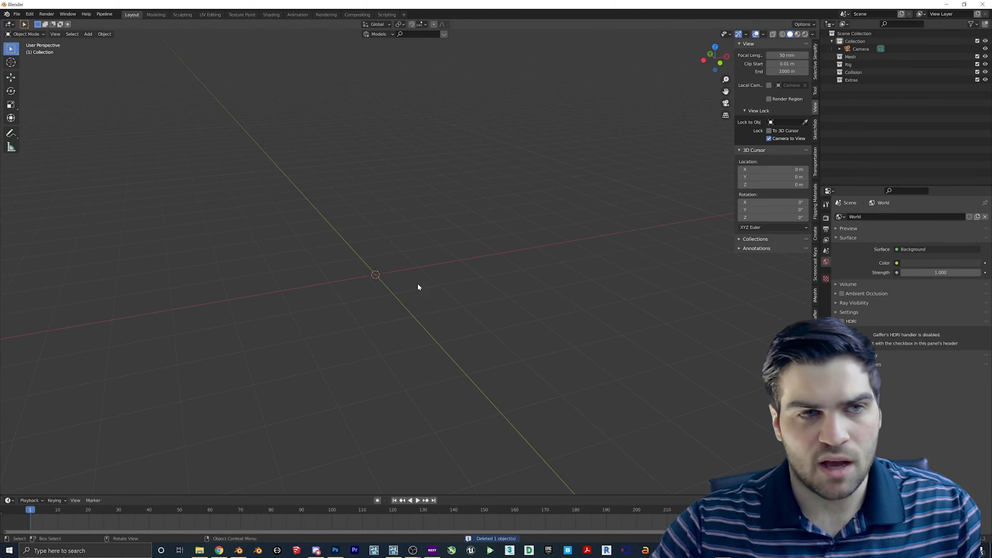
- Start an FBX (.fbx) import from the File > Import menu
{"action": "left_click", "coordinate": [13, 15]}
{"action": "mouse_move", "coordinate": [47, 118]}
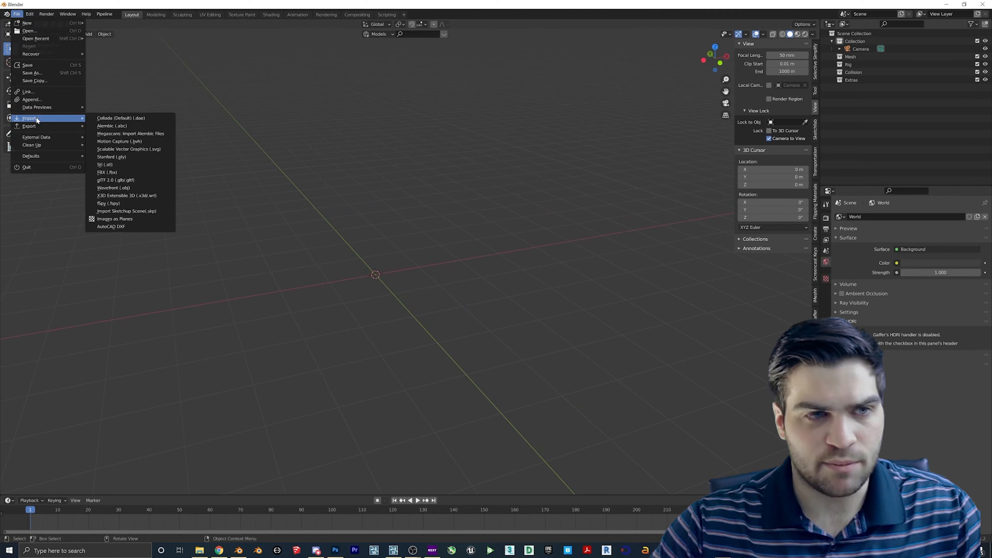
{"action": "left_click", "coordinate": [120, 173]}
- Import wParallax_Free_Facade.FBX from Desktop > Parallax2 > wP_Free_Scene > FBX
{"action": "left_click", "coordinate": [274, 219]}
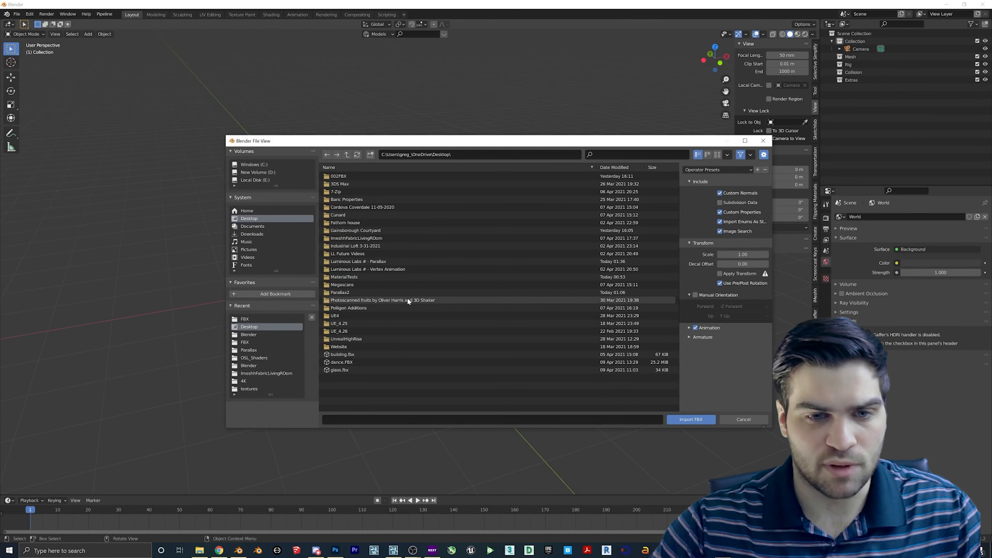
{"action": "double_click", "coordinate": [342, 292]}
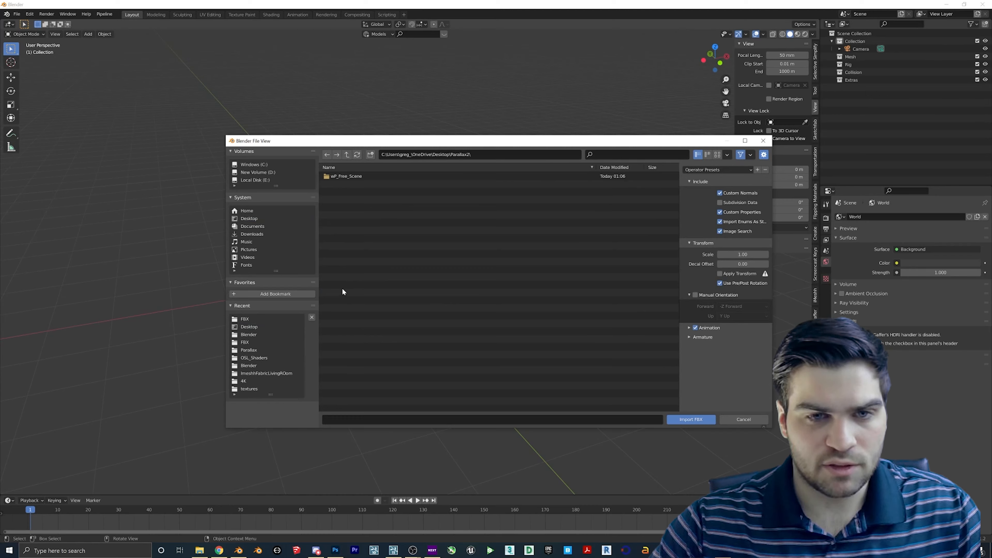
{"action": "double_click", "coordinate": [353, 177]}
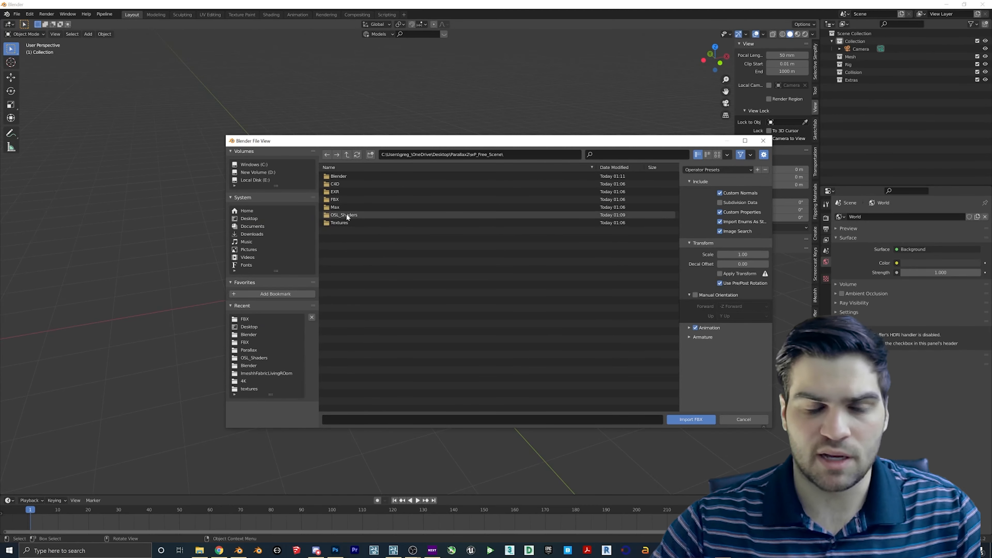
{"action": "double_click", "coordinate": [346, 198]}
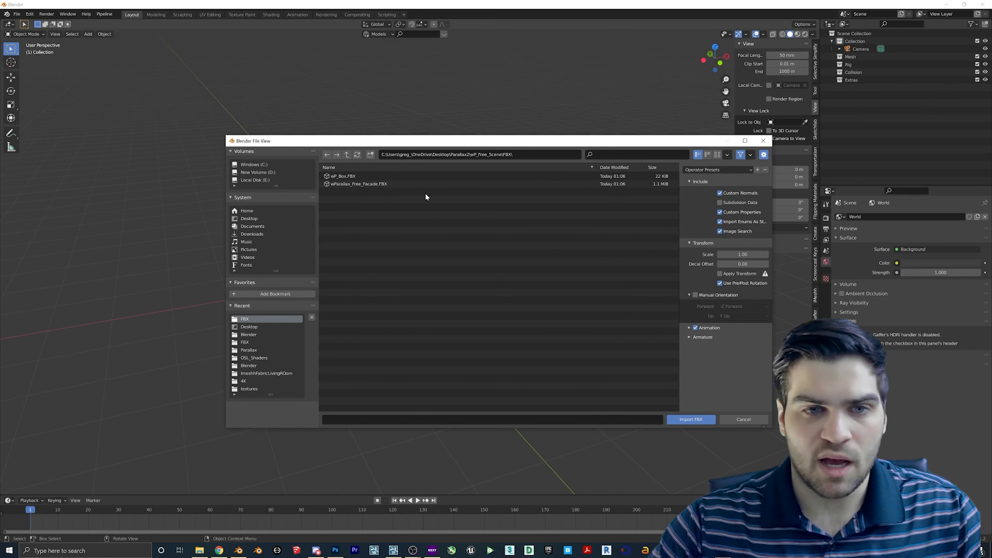
{"action": "double_click", "coordinate": [359, 184]}
{"action": "scroll", "coordinate": [444, 287], "scroll_direction": "down", "scroll_amount": 6}
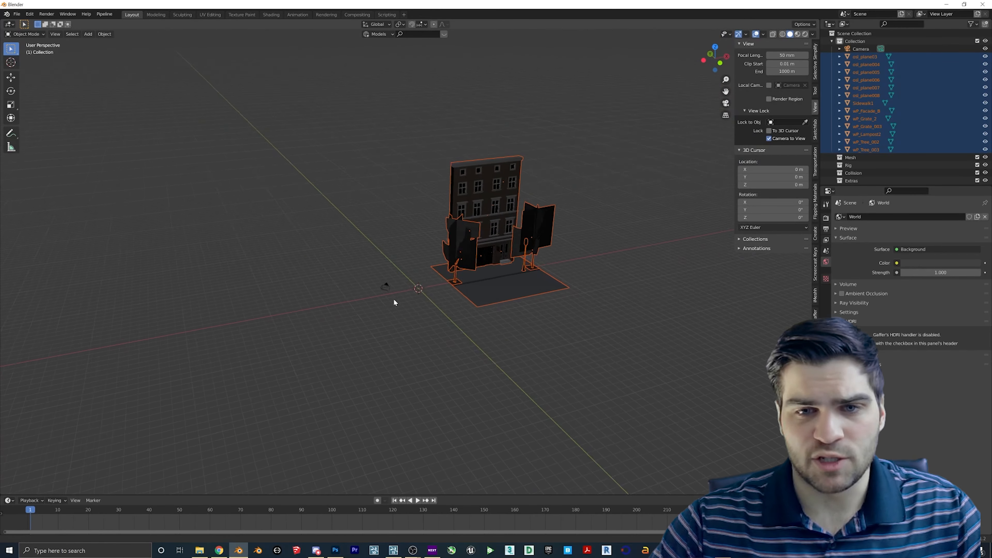
{"action": "middle_click_drag", "start_coordinate": [394, 300], "coordinate": [414, 244]}
- Delete both imported tree objects
{"action": "scroll", "coordinate": [415, 244], "scroll_direction": "up", "scroll_amount": 3}
{"action": "key", "text": "Delete"}
{"action": "middle_click_drag", "start_coordinate": [425, 281], "coordinate": [401, 142]}
{"action": "left_click", "coordinate": [566, 250]}
{"action": "key", "text": "Delete"}
- Select all remaining facade objects and delete them, leaving only the camera
{"action": "key", "text": "a"}
{"action": "key", "text": "Delete"}
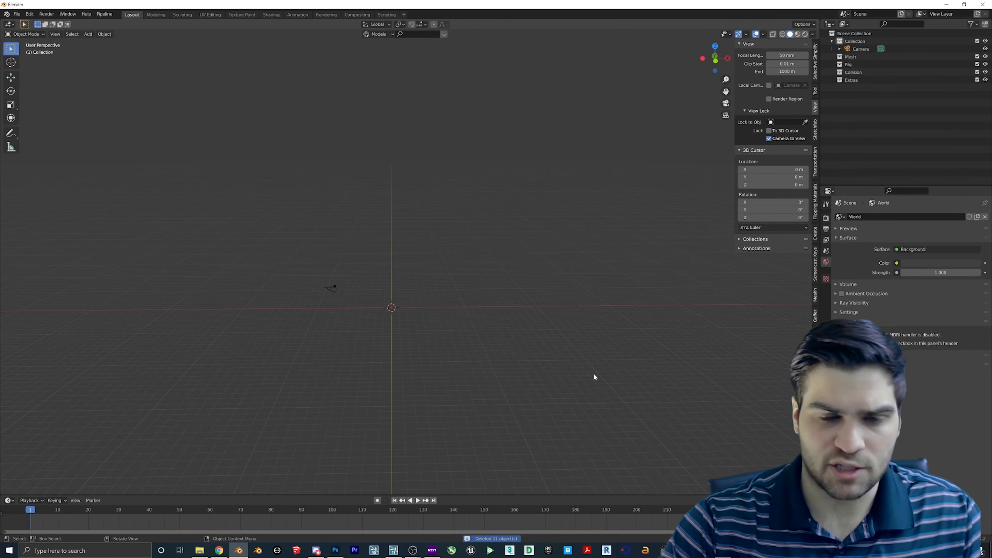
{"action": "middle_click_drag", "start_coordinate": [587, 341], "coordinate": [374, 324]}
{"action": "left_click", "coordinate": [17, 14]}
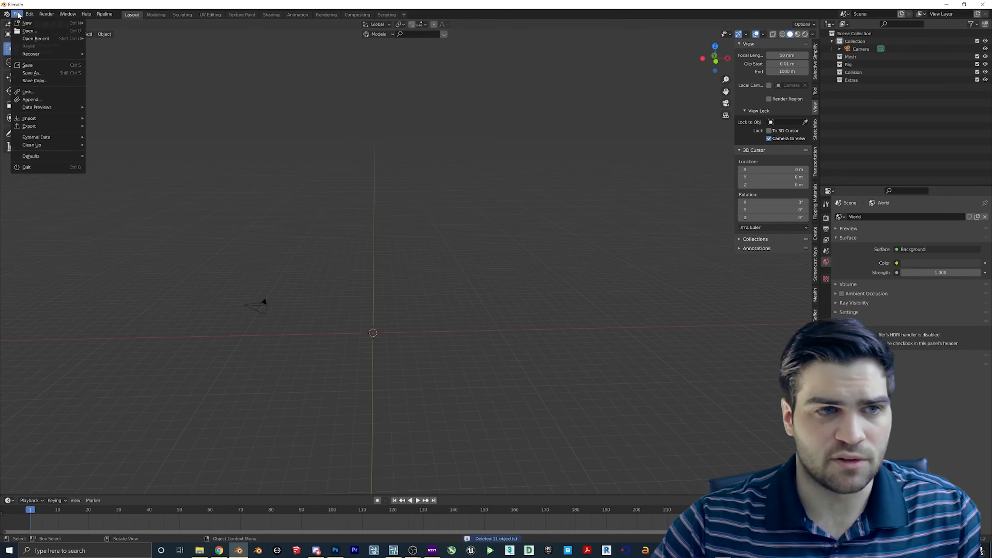
- Import the wP_Box model into the scene
{"action": "mouse_move", "coordinate": [47, 118]}
{"action": "left_click", "coordinate": [116, 180]}
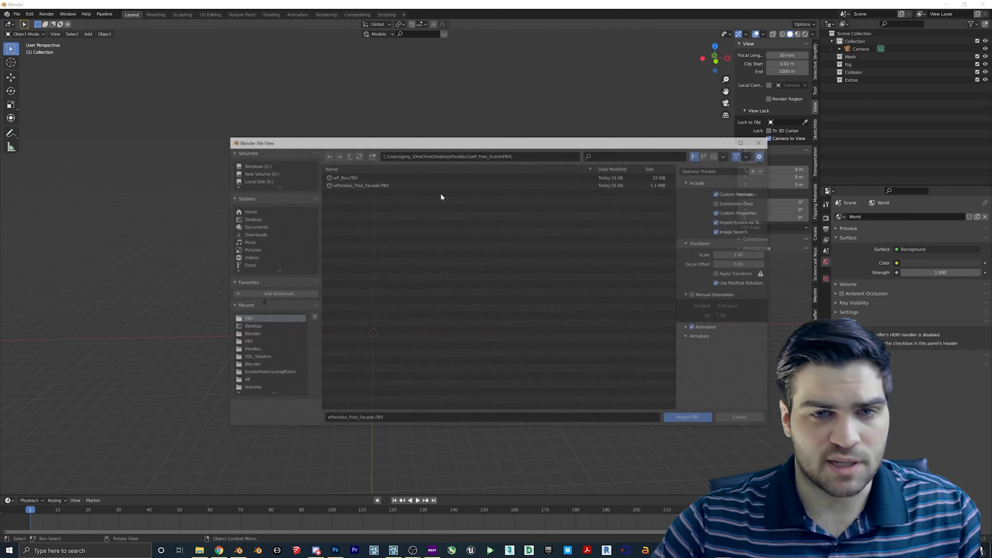
{"action": "double_click", "coordinate": [343, 175]}
{"action": "middle_click_drag", "start_coordinate": [376, 358], "coordinate": [421, 343]}
- Move the wP_Box upward along the Z axis with G, Z
{"action": "key", "text": "g"}
{"action": "key", "text": "z"}
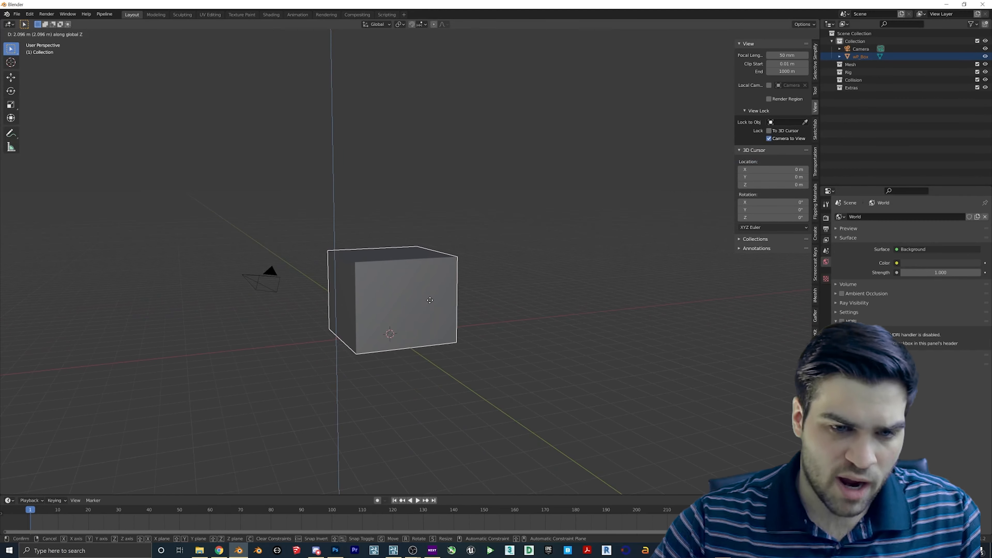
{"action": "left_click", "coordinate": [393, 322]}
{"action": "scroll", "coordinate": [393, 322], "scroll_direction": "up", "scroll_amount": 2}
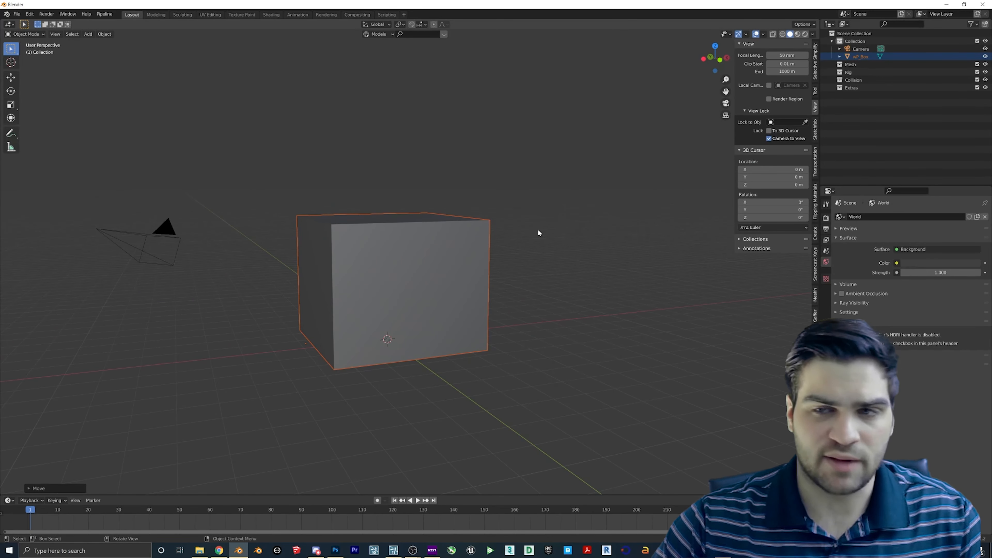
{"action": "left_click", "coordinate": [762, 35]}
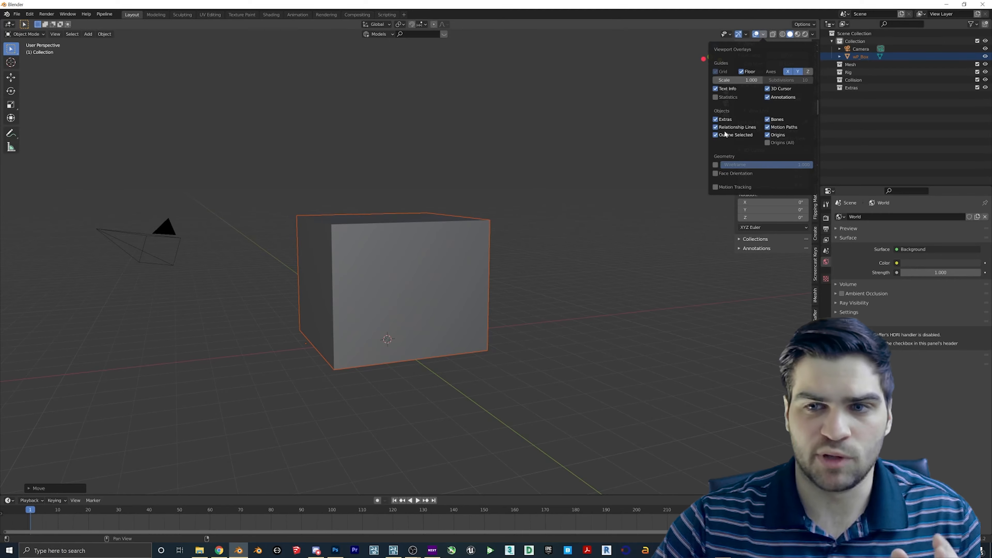
- Turn on the Face Orientation overlay, select wP_Box and enter Edit Mode with Tab
{"action": "left_click", "coordinate": [715, 173]}
{"action": "middle_click_drag", "start_coordinate": [378, 249], "coordinate": [337, 276]}
{"action": "scroll", "coordinate": [386, 245], "scroll_direction": "up", "scroll_amount": 3}
{"action": "scroll", "coordinate": [408, 258], "scroll_direction": "down", "scroll_amount": 4}
{"action": "left_click", "coordinate": [408, 258]}
{"action": "key", "text": "Tab"}
- Select the box's front face in face mode and hide it to open the box
{"action": "key", "text": "3"}
{"action": "left_click", "coordinate": [361, 257]}
{"action": "scroll", "coordinate": [337, 276], "scroll_direction": "up", "scroll_amount": 1}
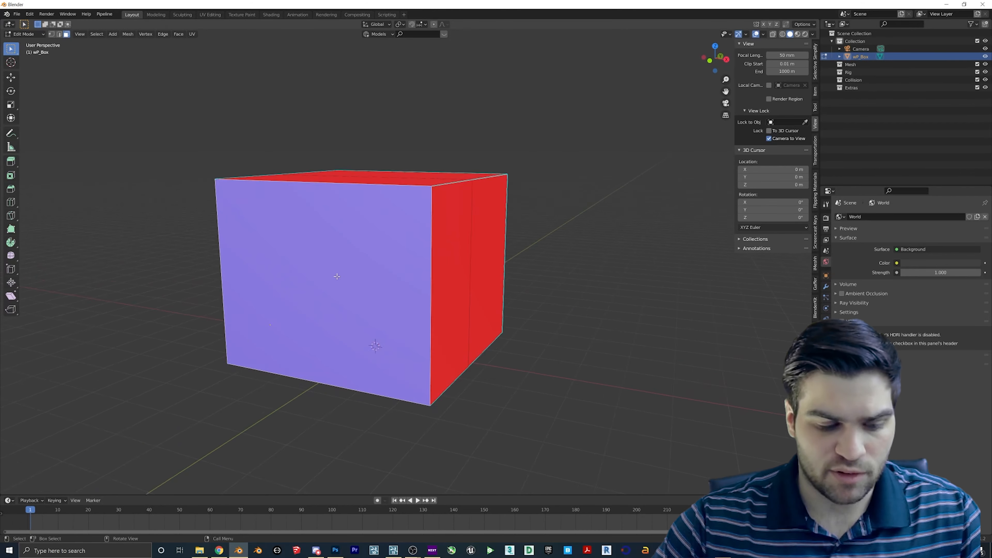
{"action": "scroll", "coordinate": [336, 276], "scroll_direction": "up", "scroll_amount": 1}
{"action": "middle_click_drag", "start_coordinate": [347, 221], "coordinate": [353, 215]}
{"action": "key", "text": "h"}
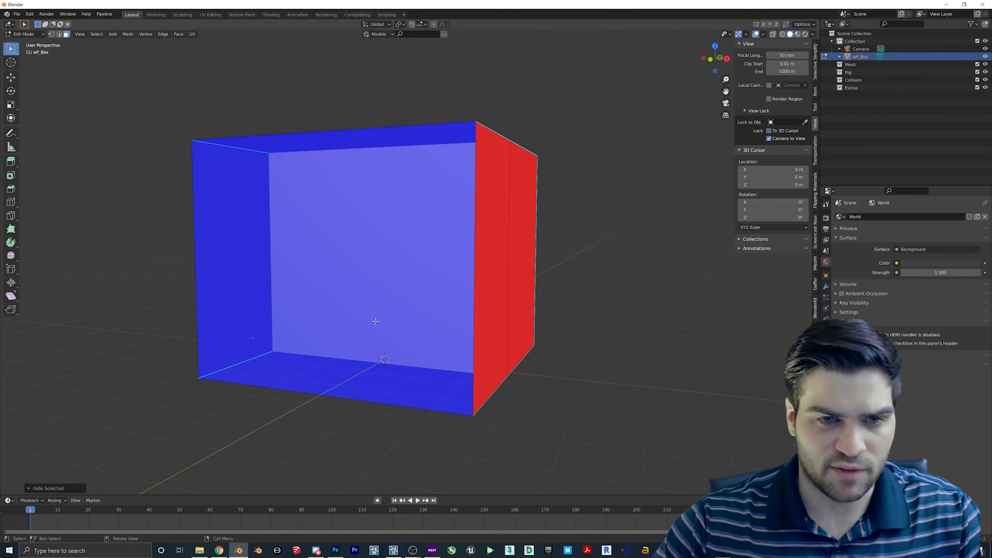
- Orbit the open box to check the blue interior walls and floor against the red outside
{"action": "middle_click_drag", "start_coordinate": [290, 198], "coordinate": [421, 203]}
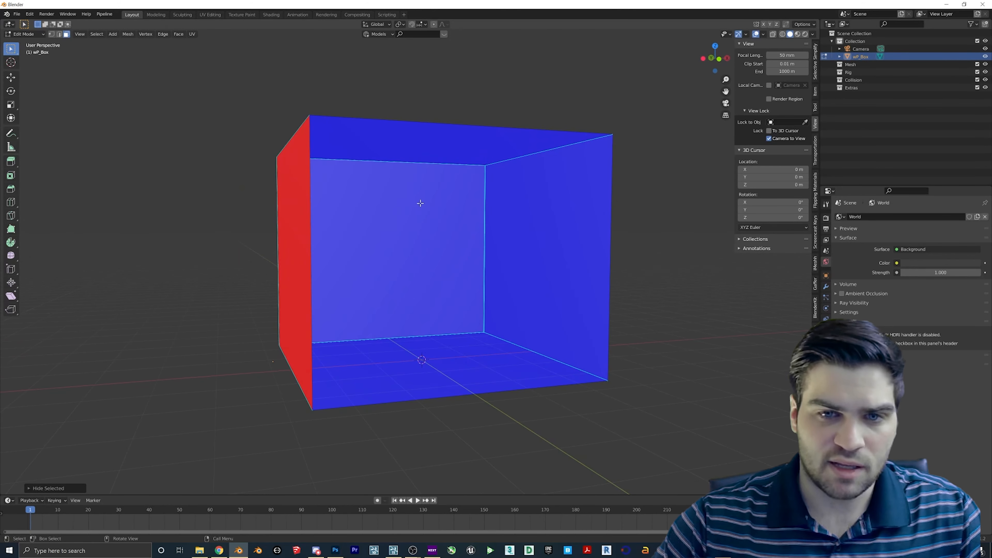
{"action": "middle_click_drag", "start_coordinate": [509, 278], "coordinate": [328, 270]}
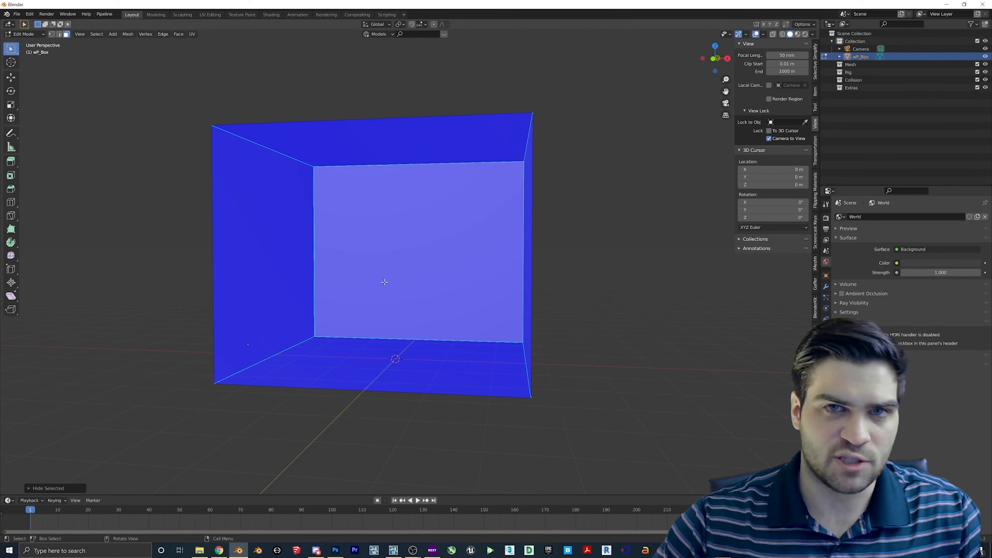
{"action": "middle_click_drag", "start_coordinate": [385, 282], "coordinate": [368, 446]}
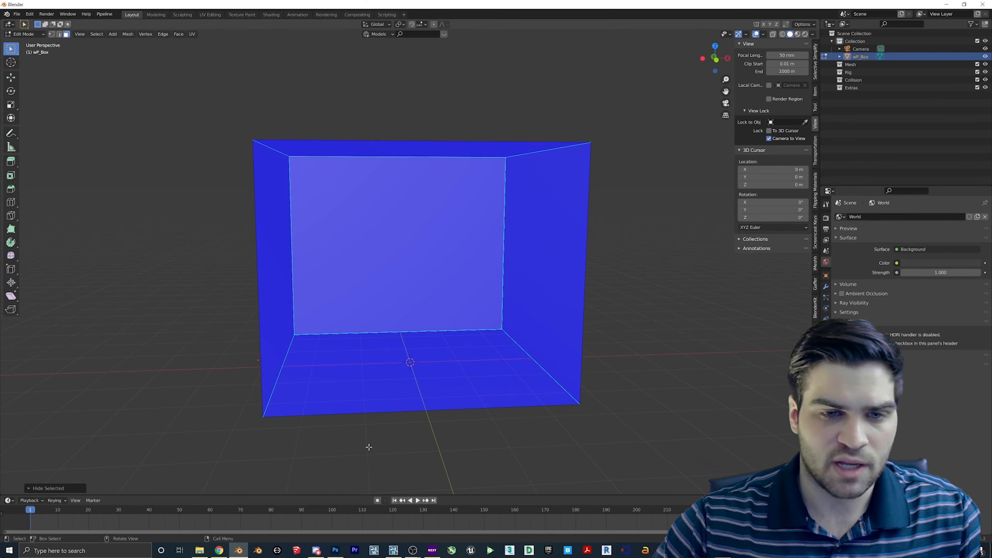
{"action": "middle_click_drag", "start_coordinate": [353, 185], "coordinate": [402, 201]}
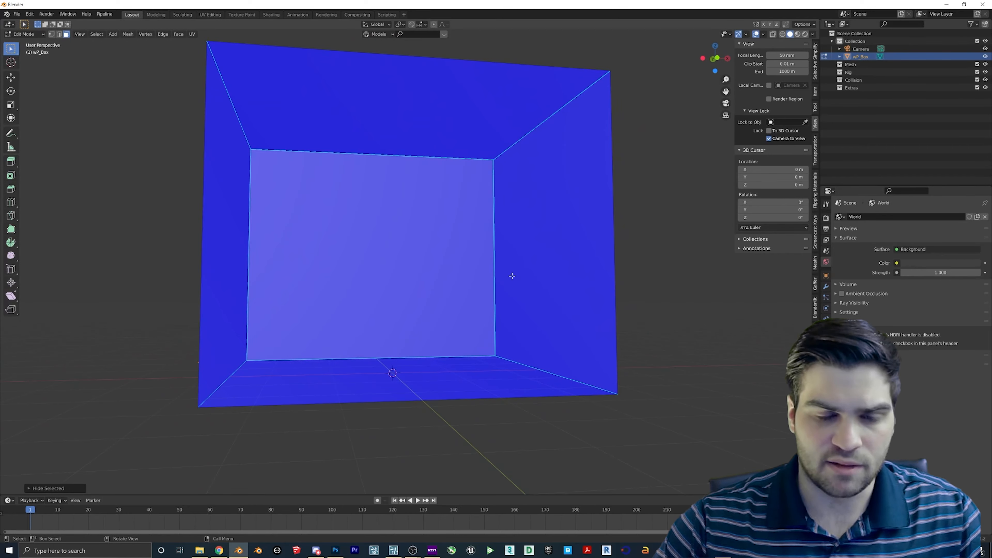
{"action": "middle_click_drag", "start_coordinate": [512, 276], "coordinate": [516, 292]}
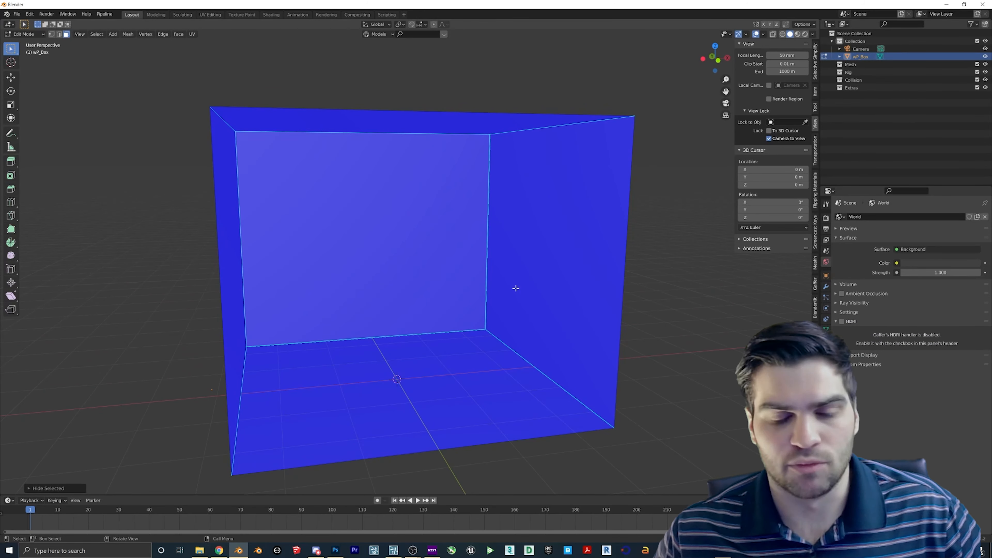
{"action": "scroll", "coordinate": [509, 280], "scroll_direction": "down", "scroll_amount": 5}
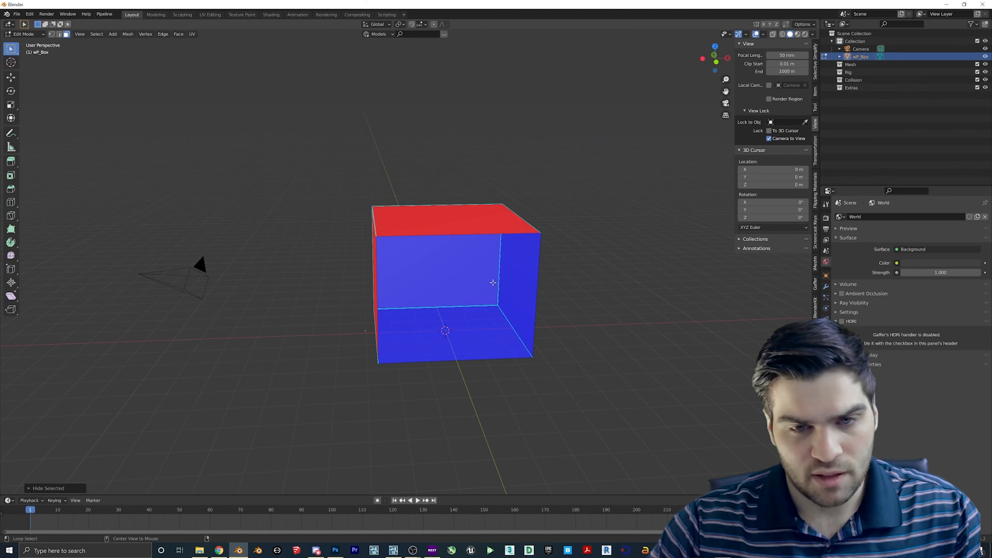
- Unhide the front face and return the wP_Box cube to Object Mode
{"action": "key", "text": "alt+h"}
{"action": "middle_click_drag", "start_coordinate": [450, 295], "coordinate": [530, 231]}
{"action": "key", "text": "Tab"}
{"action": "middle_click_drag", "start_coordinate": [591, 282], "coordinate": [449, 304]}
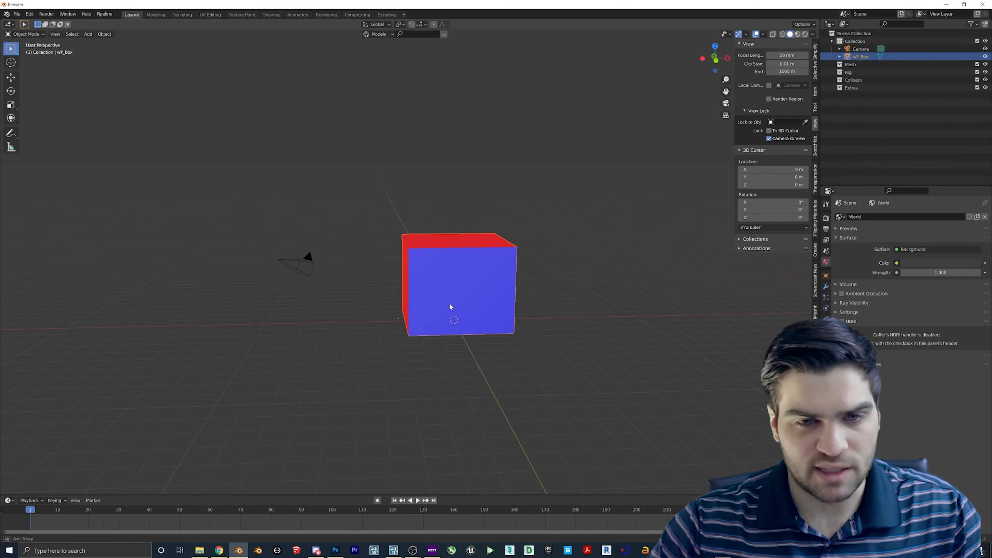
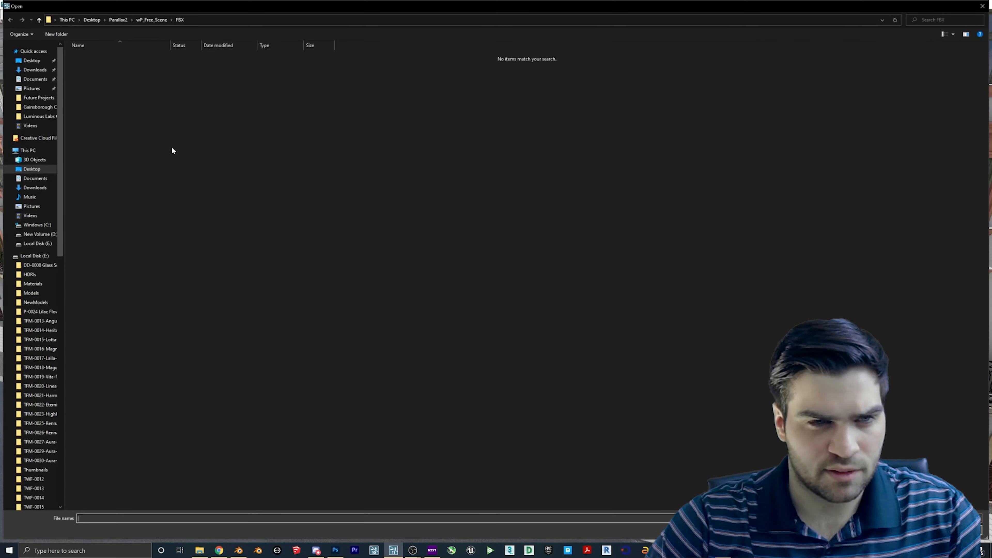
- Load the EXR texture from wP_Free_Scene > EXR > 3K onto the room box
{"action": "double_click", "coordinate": [105, 58]}
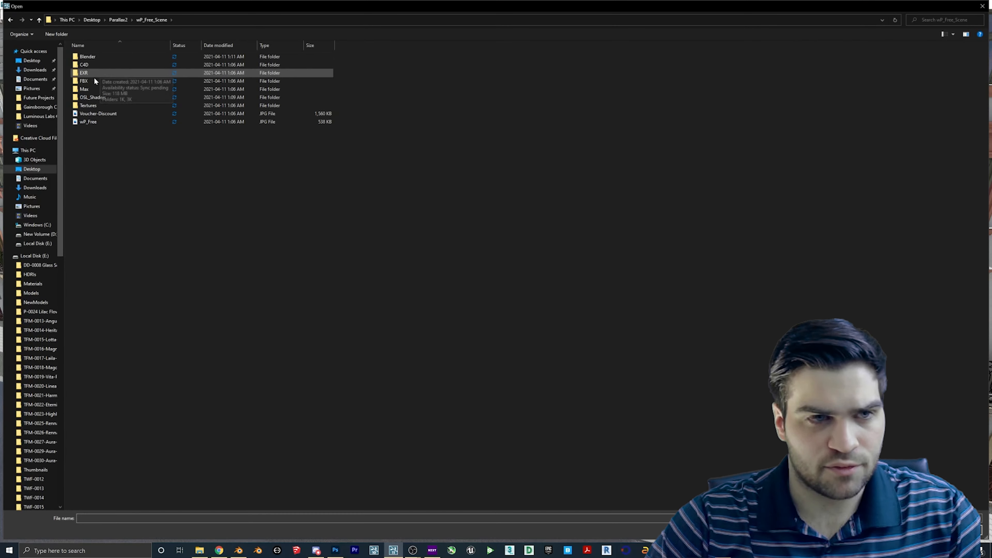
{"action": "double_click", "coordinate": [91, 74]}
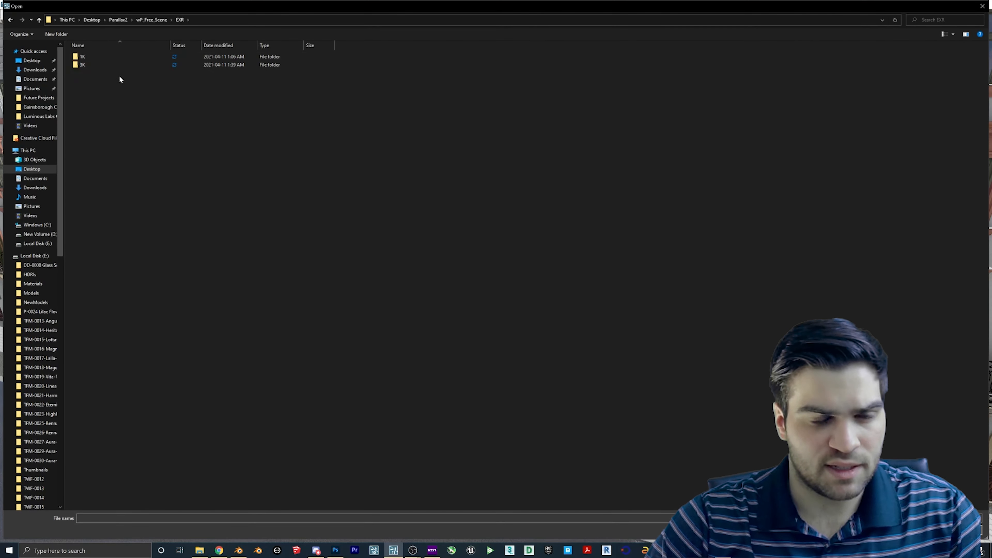
{"action": "double_click", "coordinate": [101, 65]}
{"action": "double_click", "coordinate": [98, 68]}
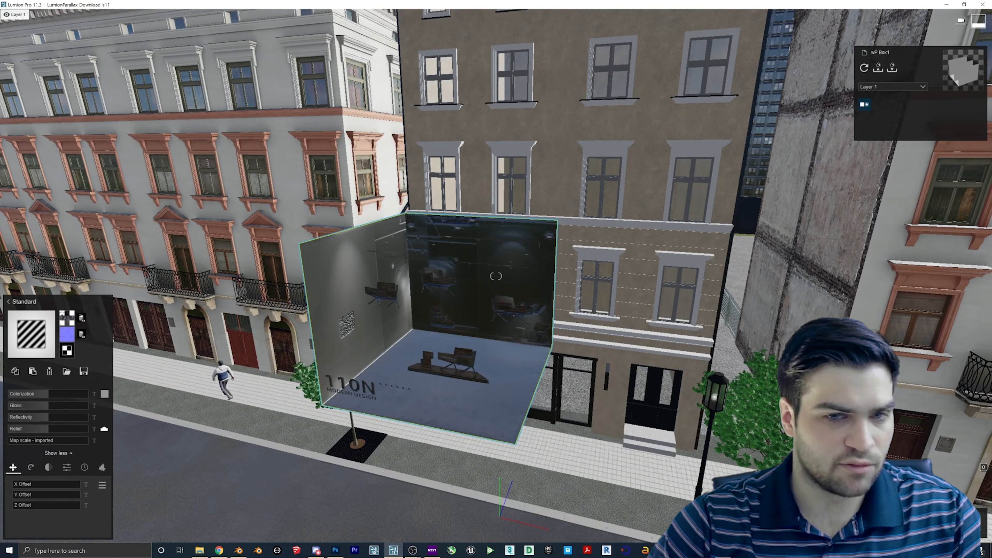
{"action": "right_click_drag", "start_coordinate": [470, 355], "coordinate": [554, 210]}
{"action": "key", "text": "w"}
{"action": "key", "text": "s"}
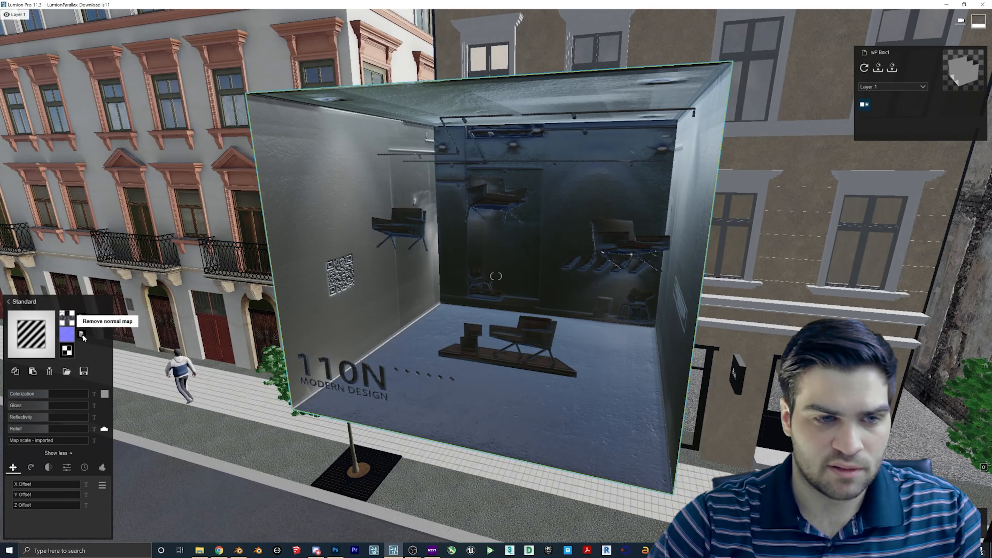
- Remove the box's normal map, lower Gloss to 0.6, and add a slight Emissive glow
{"action": "left_click", "coordinate": [82, 335]}
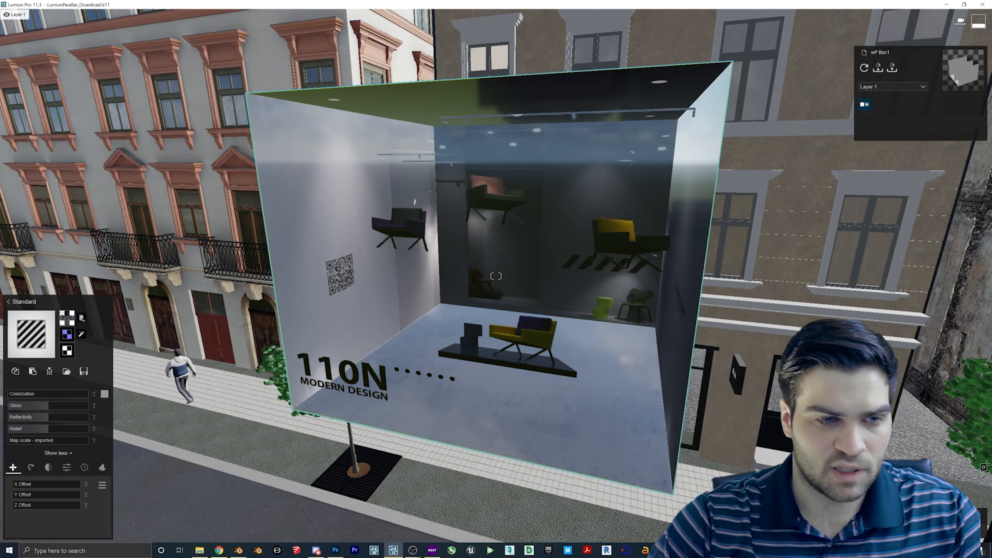
{"action": "left_click_drag", "start_coordinate": [49, 406], "coordinate": [24, 419]}
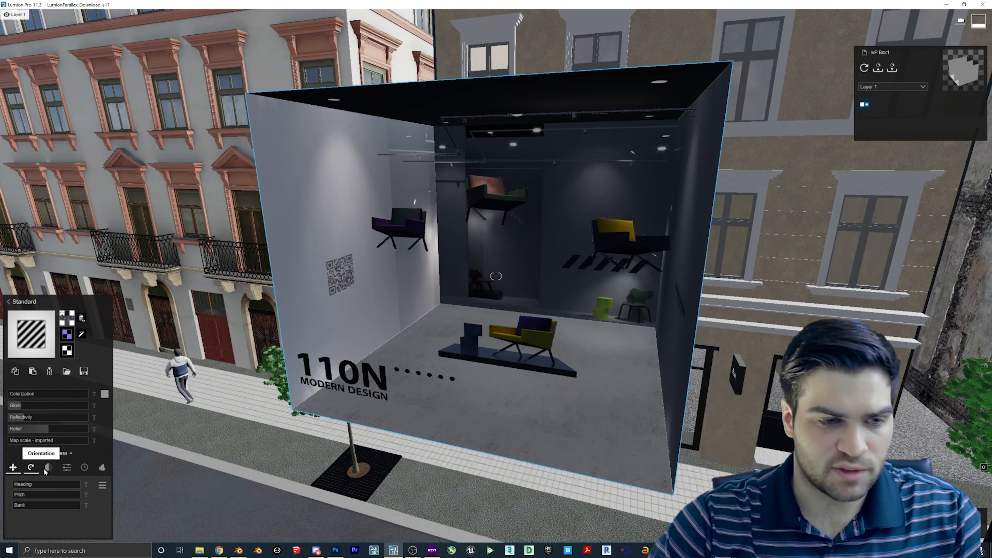
{"action": "left_click_drag", "start_coordinate": [17, 487], "coordinate": [21, 486]}
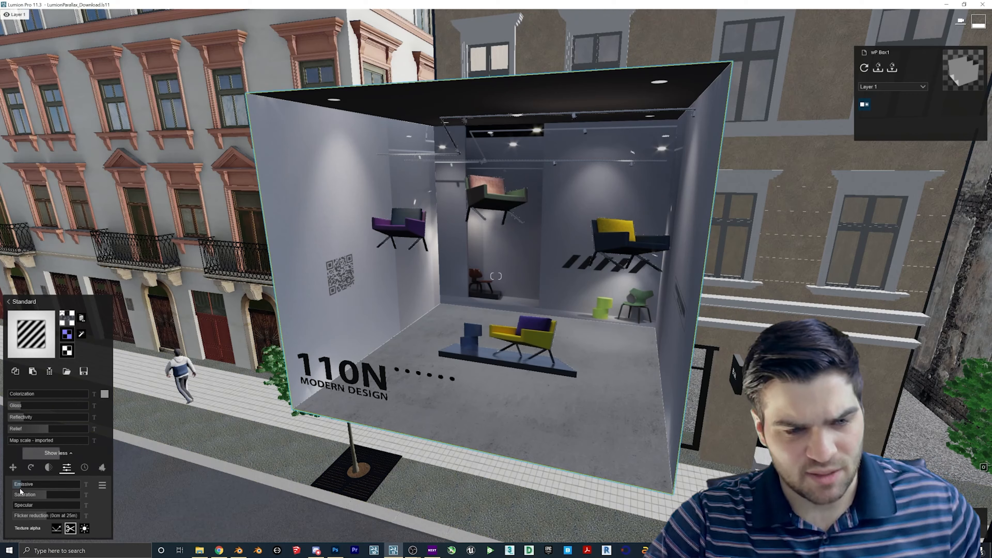
{"action": "scroll", "coordinate": [456, 235], "scroll_direction": "down", "scroll_amount": 3}
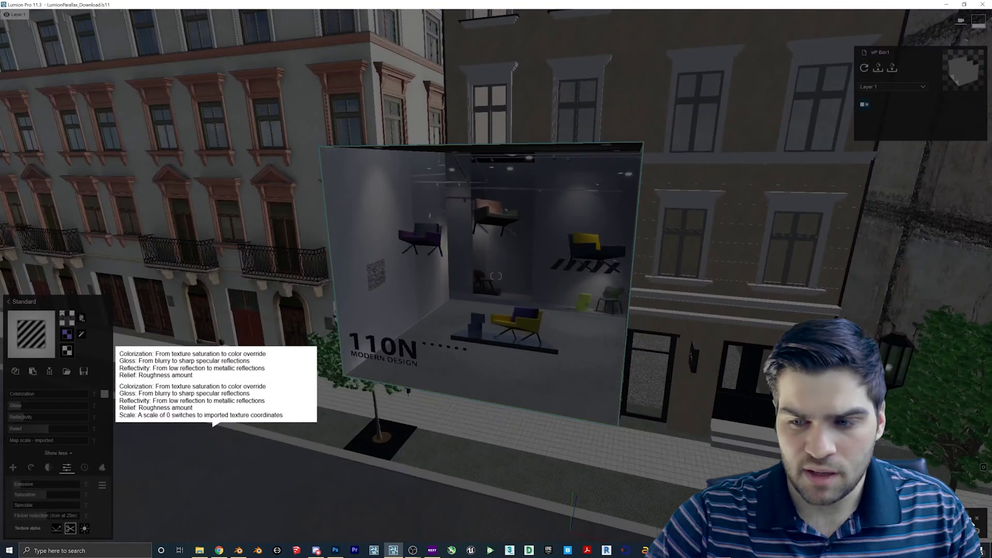
{"action": "left_click", "coordinate": [958, 523]}
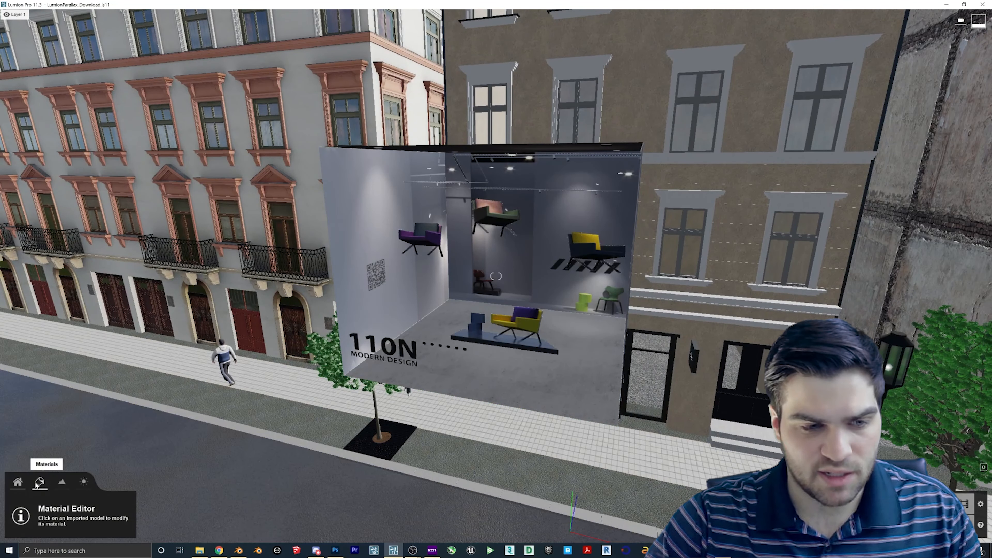
- Drop the sun height below the horizon to turn the street scene to night
{"action": "left_click", "coordinate": [89, 483]}
{"action": "left_click_drag", "start_coordinate": [134, 508], "coordinate": [132, 528]}
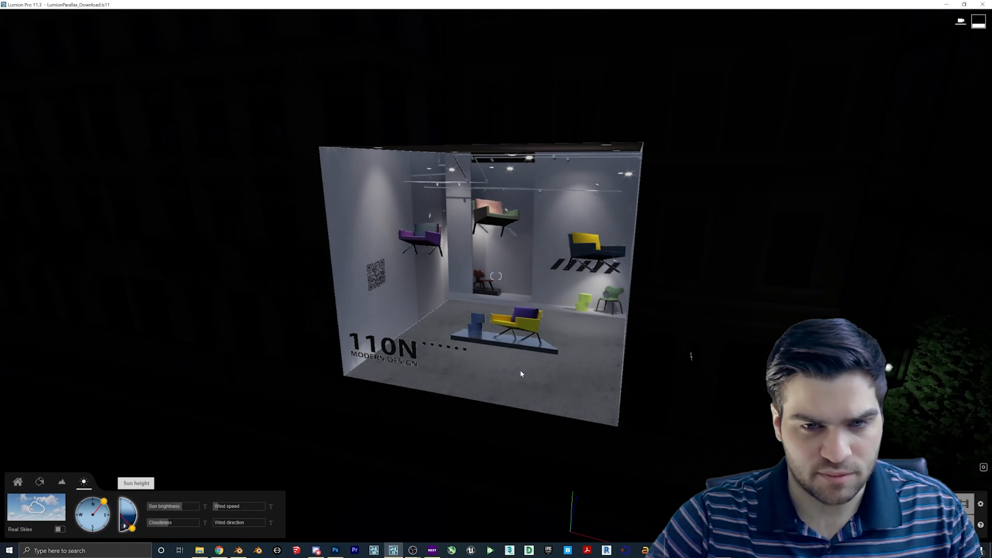
{"action": "key", "text": "a"}
{"action": "right_click_drag", "start_coordinate": [691, 356], "coordinate": [715, 418]}
{"action": "key", "text": "s"}
- Reselect wP Box1's material and slightly raise its Emissive glow
{"action": "left_click", "coordinate": [41, 481]}
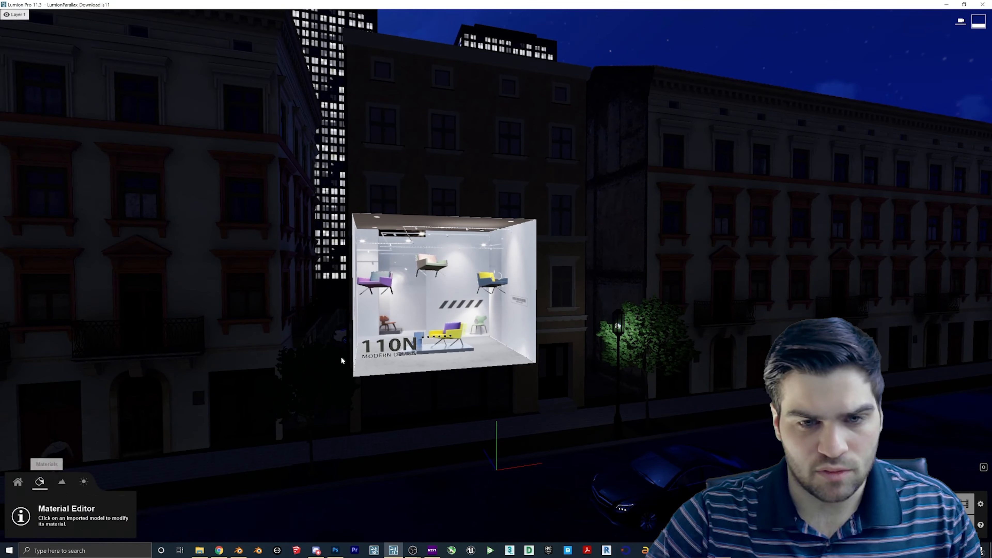
{"action": "left_click", "coordinate": [477, 317]}
{"action": "left_click", "coordinate": [477, 317]}
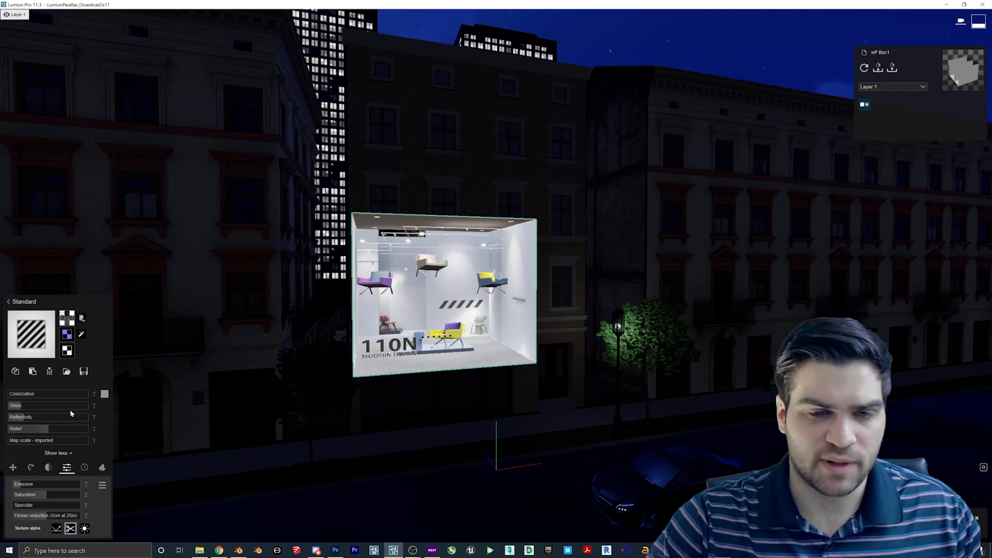
{"action": "left_click", "coordinate": [20, 484]}
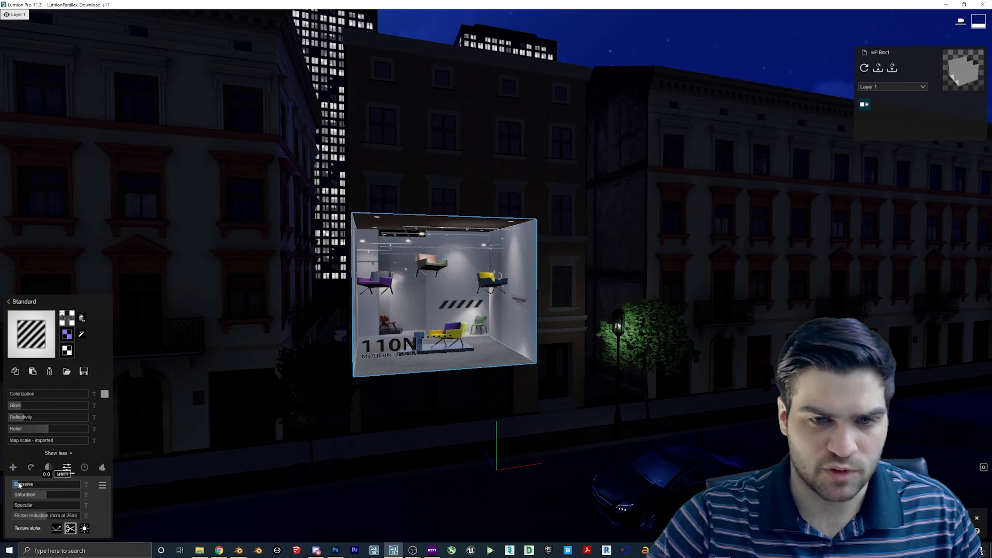
{"action": "left_click_drag", "start_coordinate": [19, 484], "coordinate": [22, 485]}
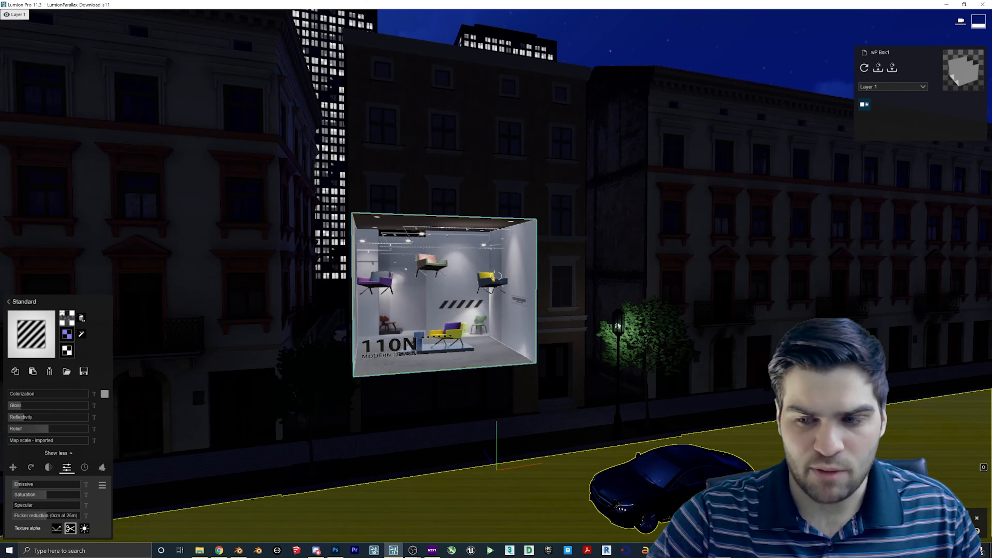
{"action": "left_click", "coordinate": [952, 523]}
{"action": "left_click", "coordinate": [18, 481]}
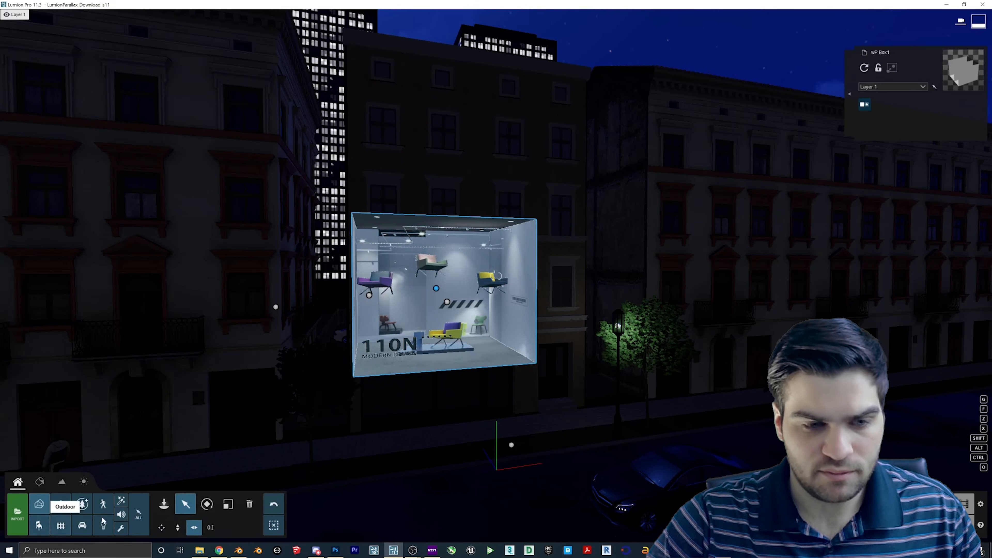
- Lower wP Box1 toward the street, shrink it, and slide it into the shopfront
{"action": "left_click_drag", "start_coordinate": [446, 302], "coordinate": [459, 379]}
{"action": "right_click_drag", "start_coordinate": [459, 378], "coordinate": [429, 416]}
{"action": "right_click_drag", "start_coordinate": [543, 343], "coordinate": [521, 383]}
{"action": "key", "text": "w"}
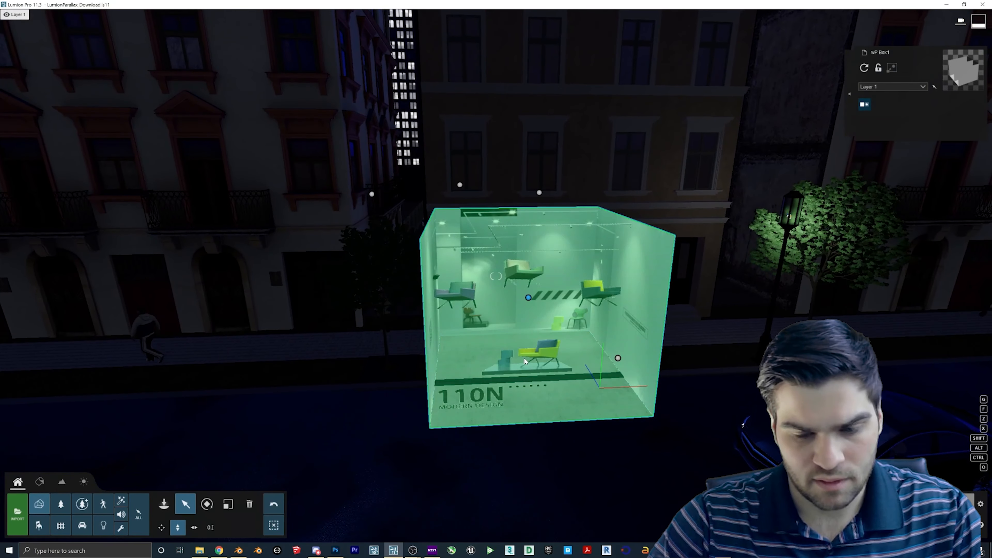
{"action": "key", "text": "l"}
{"action": "left_click_drag", "start_coordinate": [525, 296], "coordinate": [370, 406]}
{"action": "left_click", "coordinate": [185, 504]}
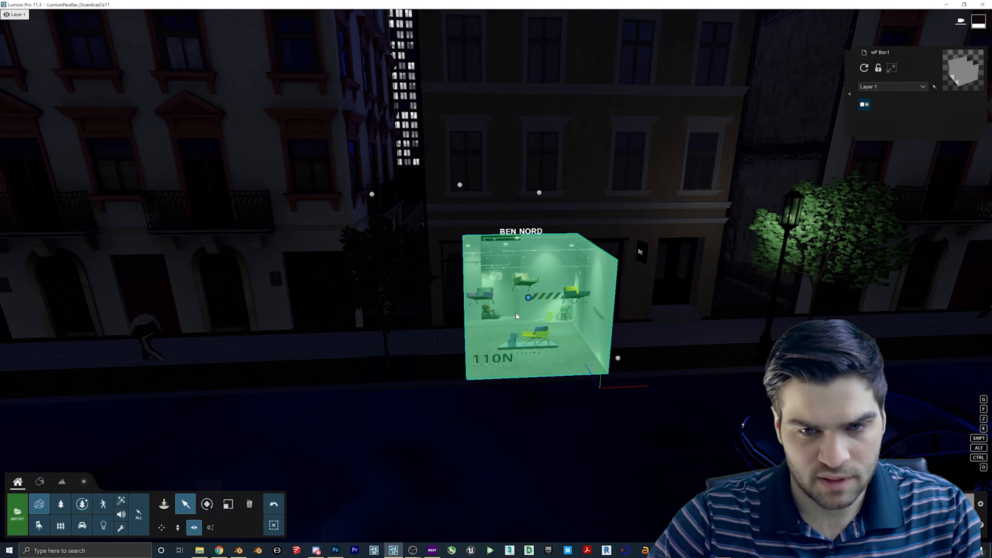
{"action": "left_click_drag", "start_coordinate": [528, 297], "coordinate": [566, 255]}
- Enlarge the room box slightly and lower it into the BEN NORD shop window
{"action": "right_click_drag", "start_coordinate": [566, 255], "coordinate": [580, 288]}
{"action": "key", "text": "w"}
{"action": "key", "text": "w"}
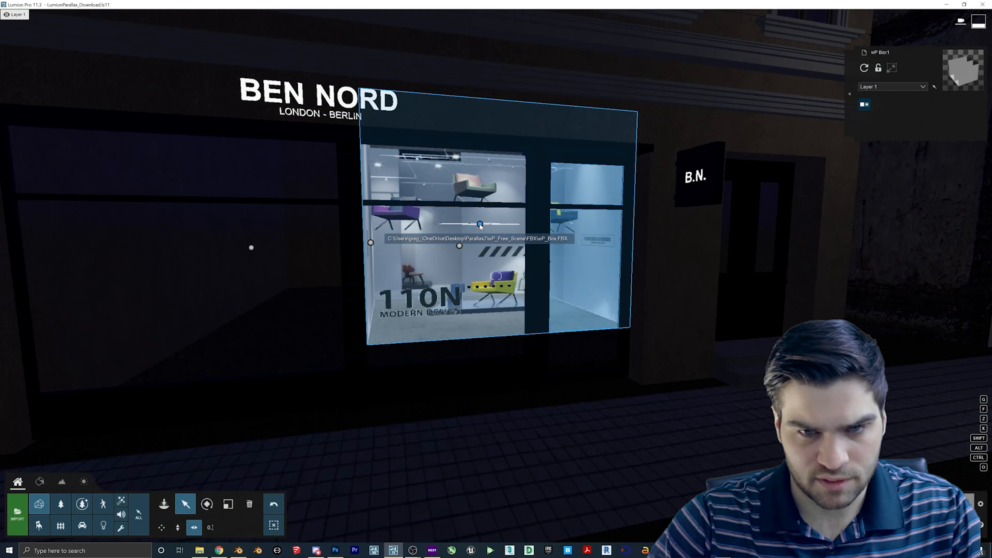
{"action": "key", "text": "l"}
{"action": "left_click_drag", "start_coordinate": [480, 225], "coordinate": [494, 224]}
{"action": "left_click", "coordinate": [185, 504]}
{"action": "left_click", "coordinate": [194, 527]}
{"action": "right_click_drag", "start_coordinate": [493, 224], "coordinate": [546, 229]}
{"action": "key", "text": "w"}
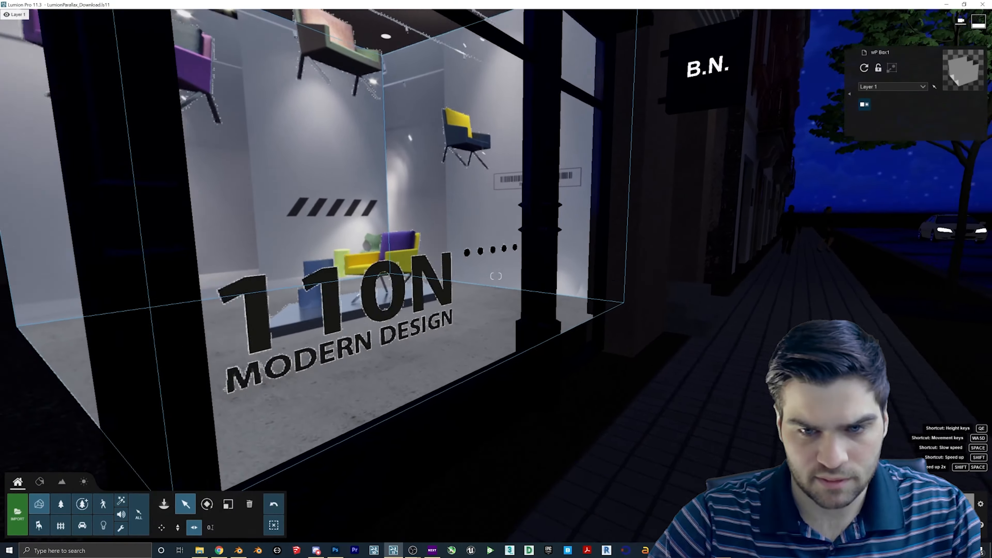
{"action": "key", "text": "s"}
{"action": "left_click", "coordinate": [177, 528]}
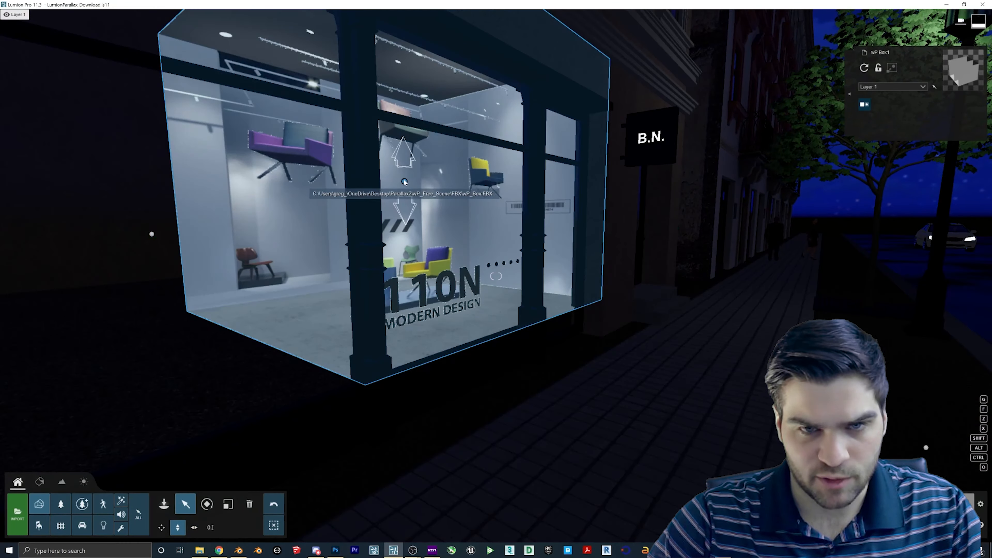
{"action": "left_click_drag", "start_coordinate": [404, 181], "coordinate": [410, 192]}
- Frame a night street view of the lit BEN NORD shopfront
{"action": "key", "text": "w"}
{"action": "right_click_drag", "start_coordinate": [411, 193], "coordinate": [466, 176]}
{"action": "key", "text": "s"}
{"action": "key", "text": "s"}
{"action": "key", "text": "w"}
{"action": "key", "text": "w"}
{"action": "key", "text": "s"}
{"action": "right_click_drag", "start_coordinate": [548, 269], "coordinate": [534, 239]}
{"action": "key", "text": "w"}
{"action": "key", "text": "s"}
{"action": "key", "text": "w"}
{"action": "key", "text": "s"}
{"action": "key", "text": "w"}
{"action": "key", "text": "s"}
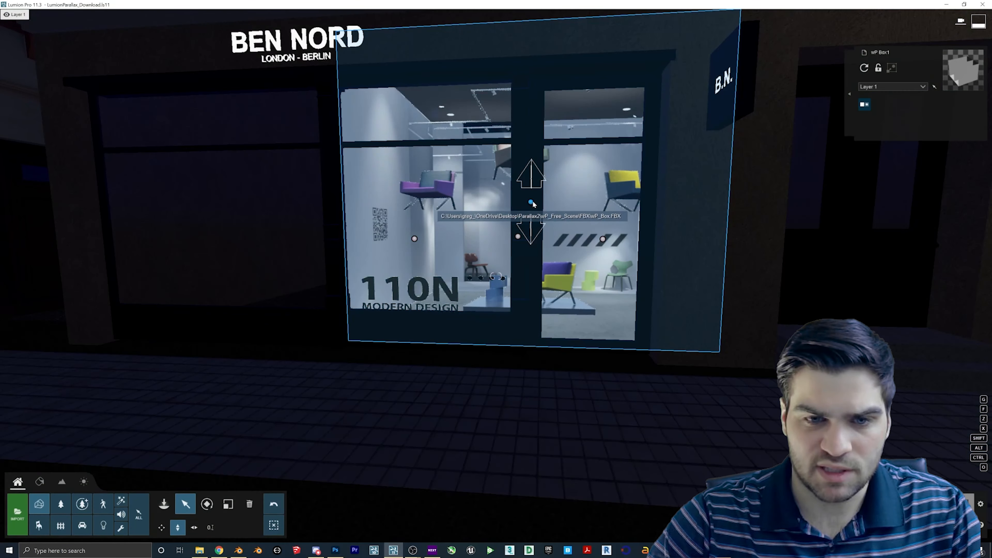
{"action": "right_click_drag", "start_coordinate": [535, 199], "coordinate": [566, 206]}
{"action": "key", "text": "s"}
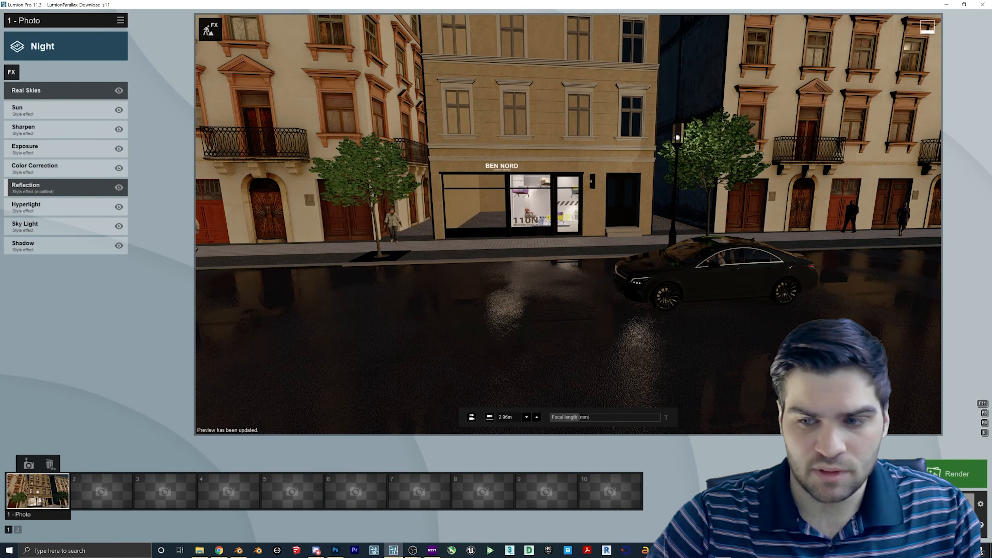
- Strafe the Photo mode camera left and right along the night street
{"action": "key", "text": "a"}
{"action": "key", "text": "a"}
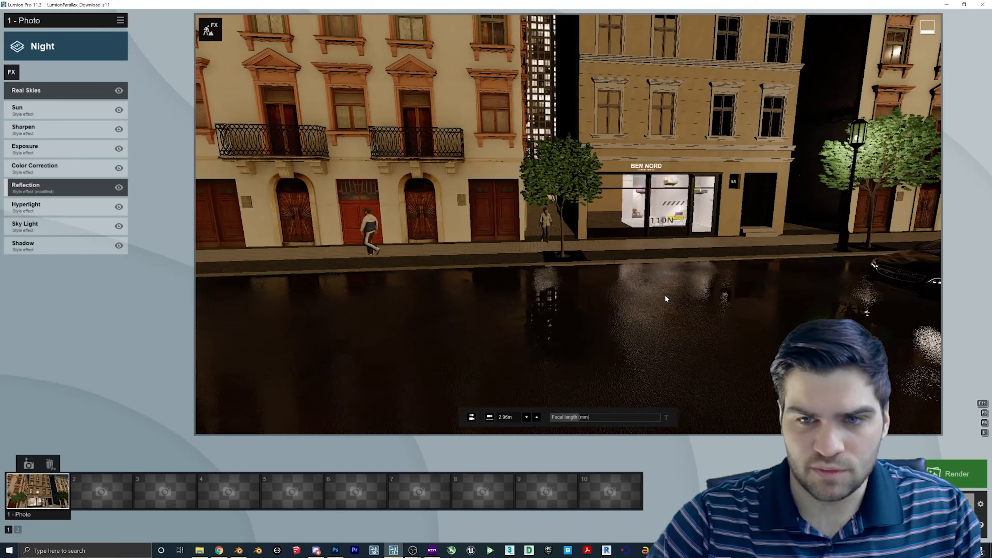
{"action": "key", "text": "d"}
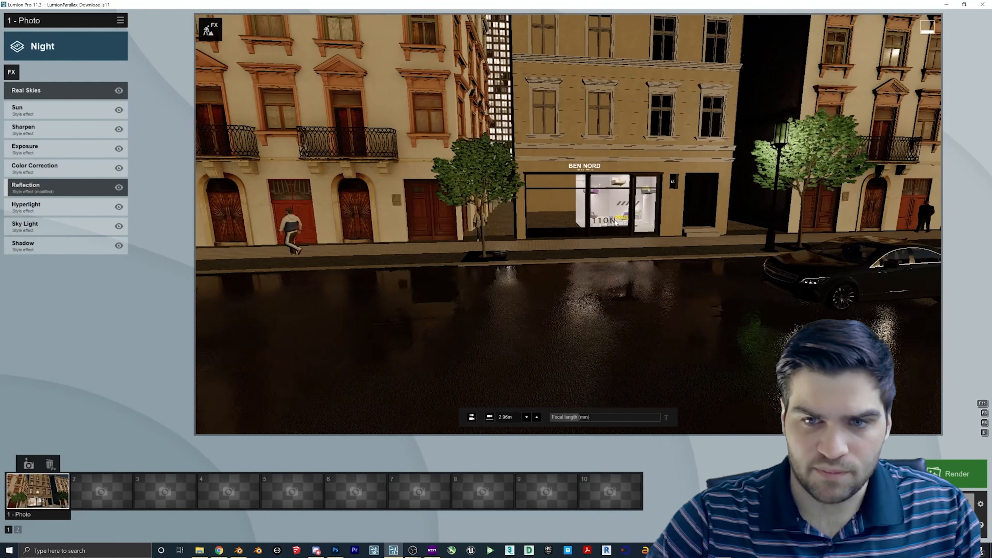
{"action": "key", "text": "d"}
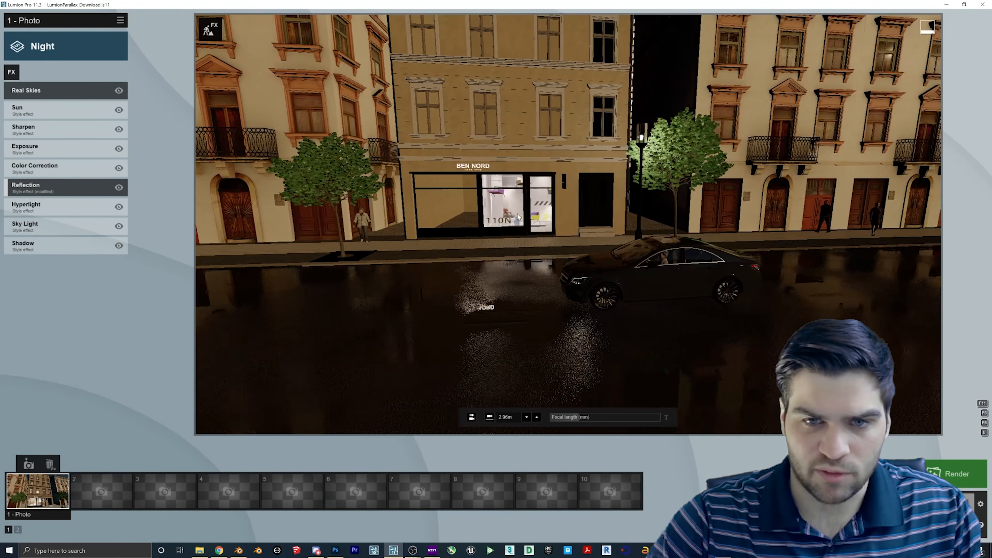
{"action": "key", "text": "a"}
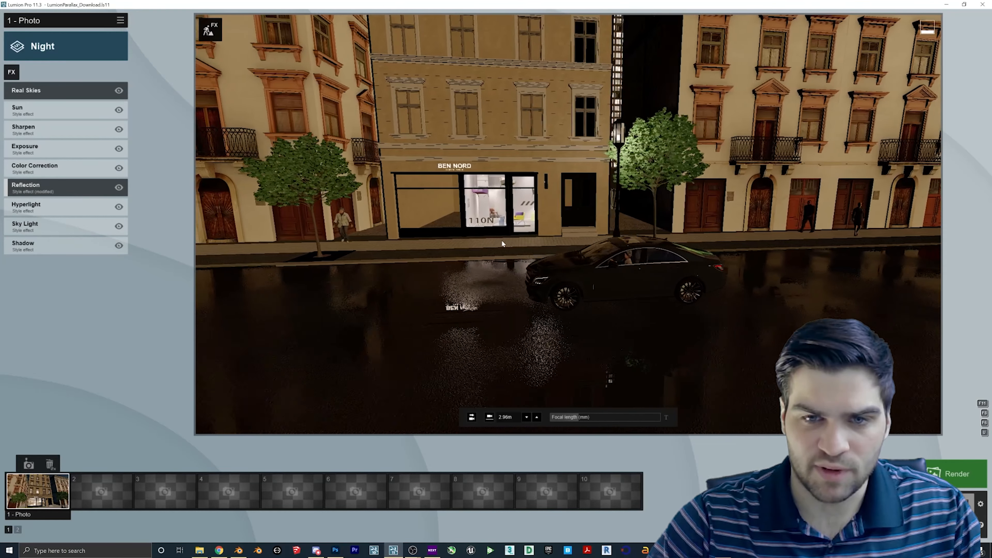
{"action": "key", "text": "d"}
{"action": "right_click_drag", "start_coordinate": [510, 241], "coordinate": [465, 215]}
- Return to Build mode and face the BEN NORD shopfront
{"action": "key", "text": "a"}
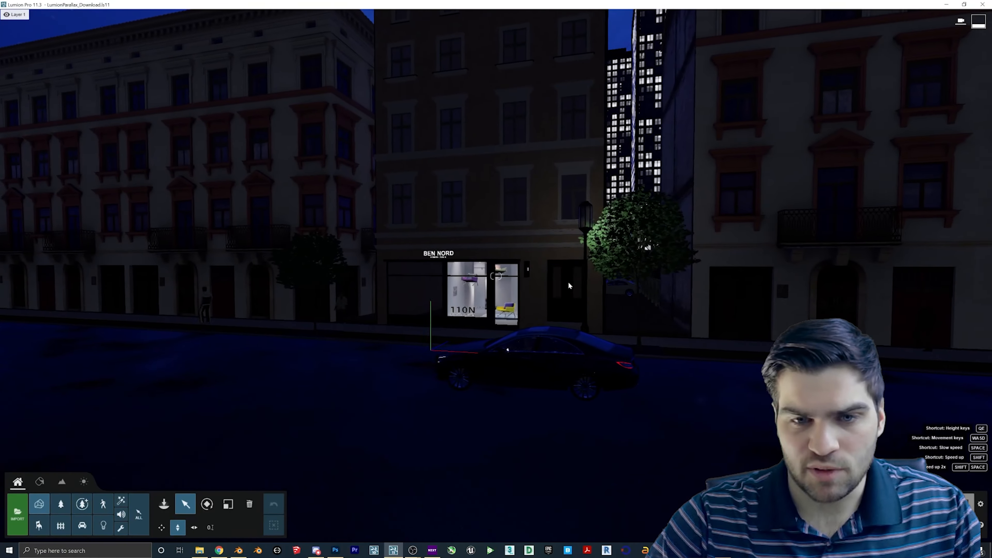
{"action": "key", "text": "a"}
{"action": "right_click_drag", "start_coordinate": [569, 285], "coordinate": [603, 270]}
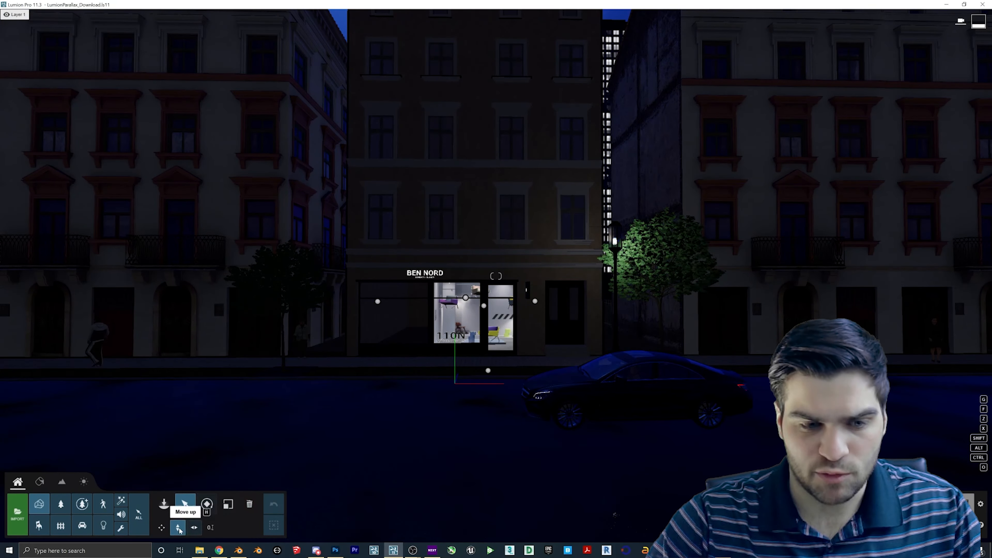
- Fly into the shop, select the wP Box1 room box, and back out
{"action": "left_click", "coordinate": [178, 528]}
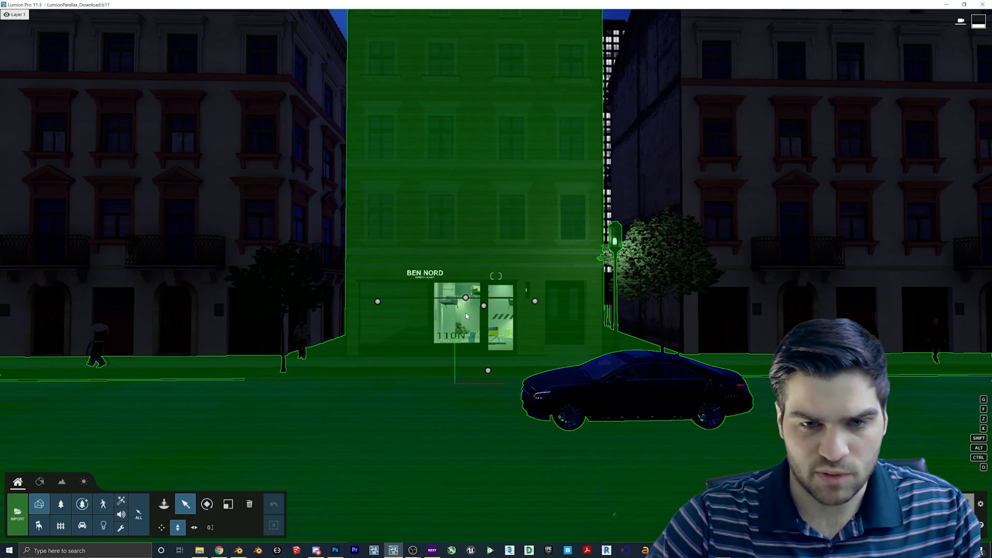
{"action": "key", "text": "w"}
{"action": "right_click_drag", "start_coordinate": [420, 359], "coordinate": [515, 377]}
{"action": "left_click", "coordinate": [513, 401]}
{"action": "key", "text": "d"}
{"action": "key", "text": "s"}
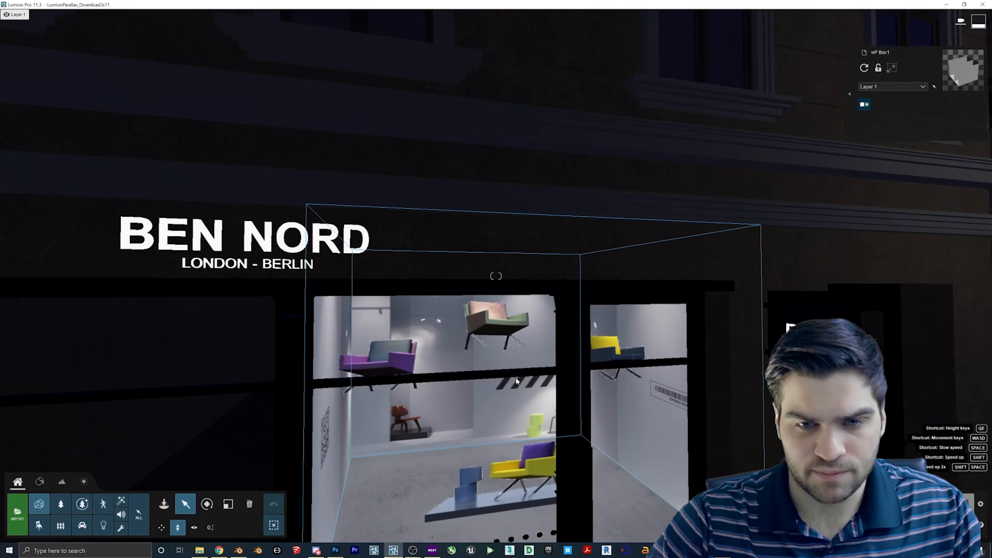
{"action": "key", "text": "s"}
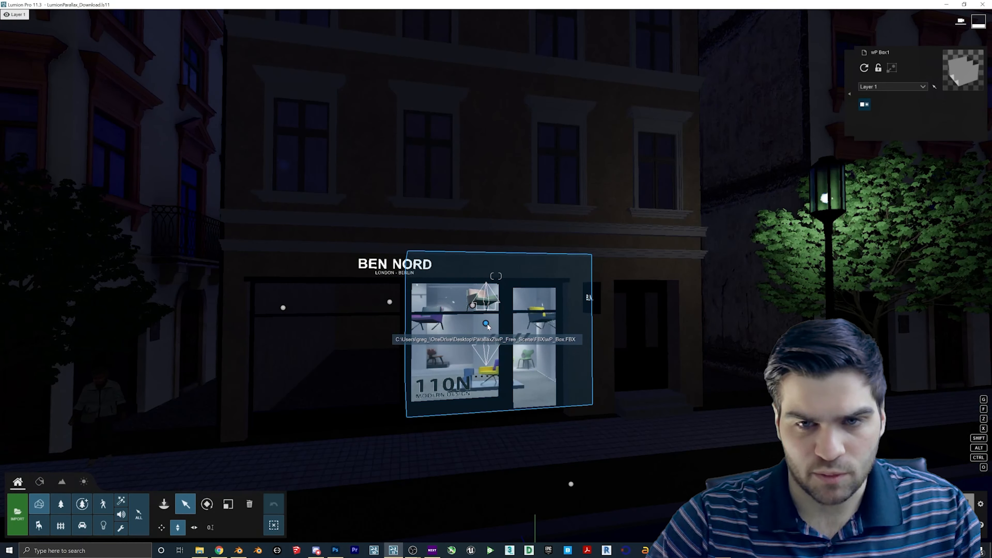
- Raise the room box and slide it along the X axis across the building front
{"action": "left_click_drag", "start_coordinate": [485, 325], "coordinate": [508, 241]}
{"action": "left_click", "coordinate": [201, 519]}
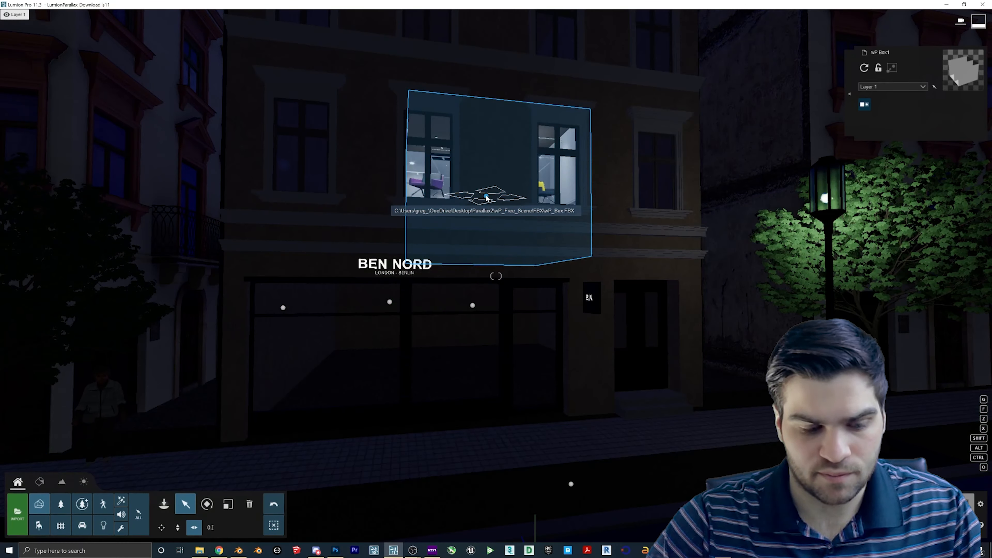
{"action": "key", "text": "x"}
{"action": "left_click_drag", "start_coordinate": [487, 197], "coordinate": [580, 202]}
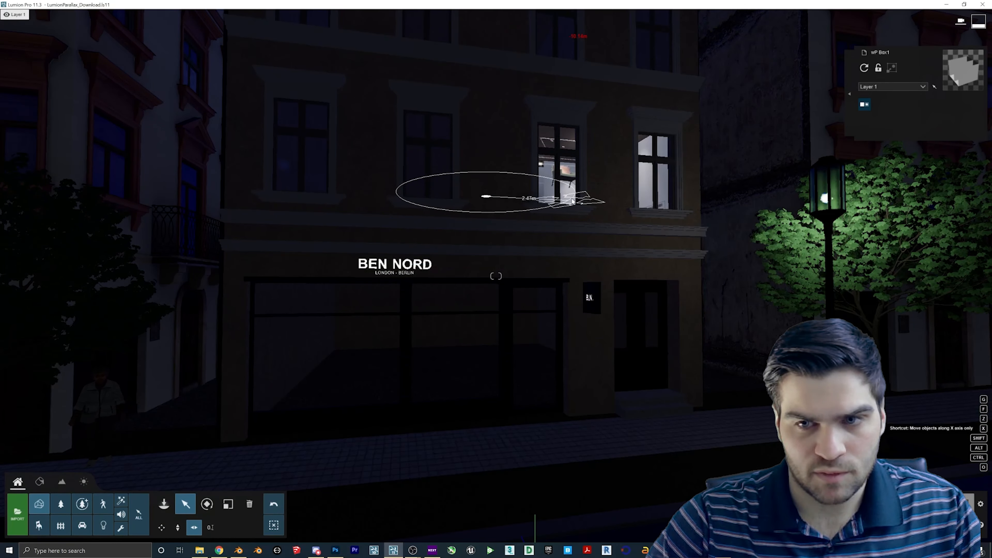
{"action": "right_click_drag", "start_coordinate": [571, 201], "coordinate": [569, 242]}
- Stretch the box along X in Blender and move it to its new position
{"action": "key", "text": "s"}
{"action": "key", "text": "w"}
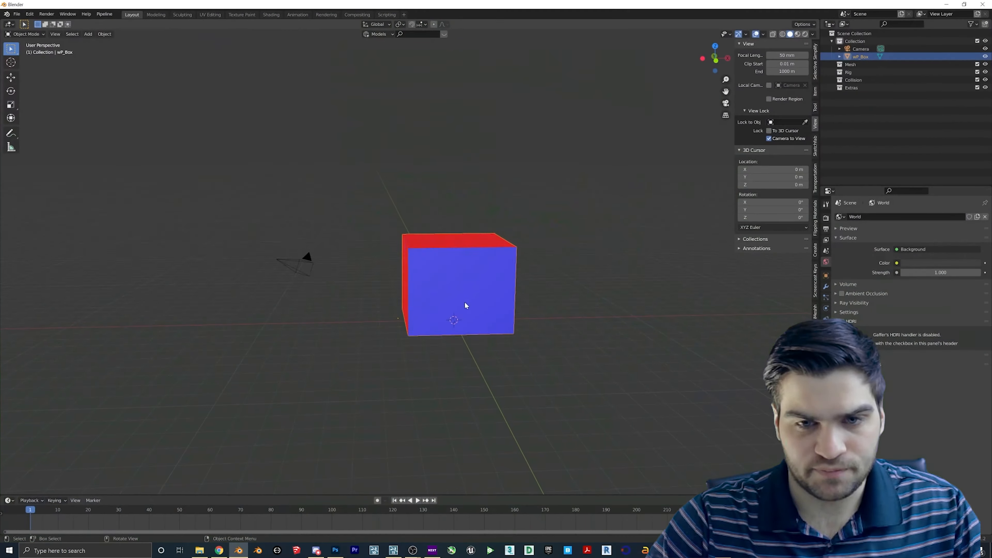
{"action": "scroll", "coordinate": [464, 302], "scroll_direction": "down", "scroll_amount": 3}
{"action": "middle_click_drag", "start_coordinate": [451, 294], "coordinate": [477, 274]}
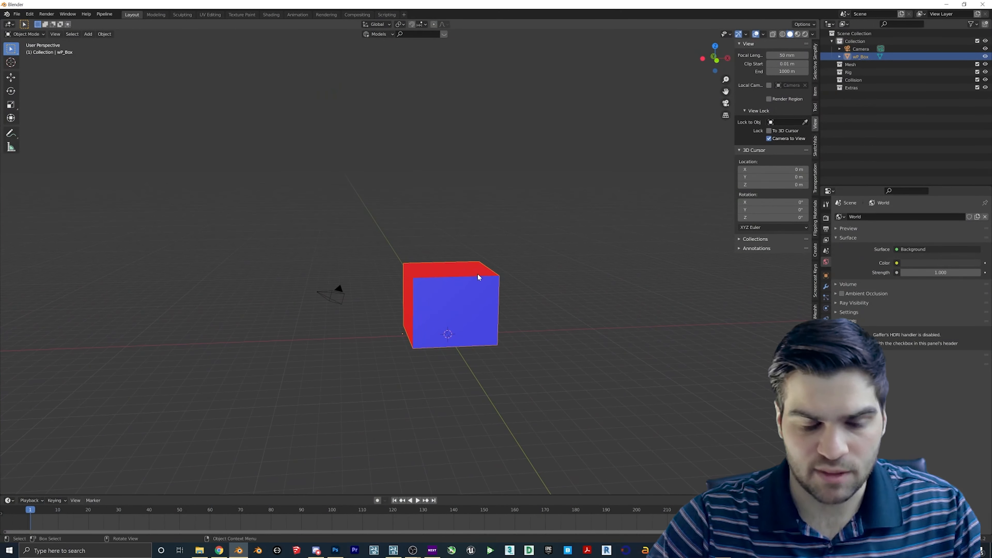
{"action": "key", "text": "s"}
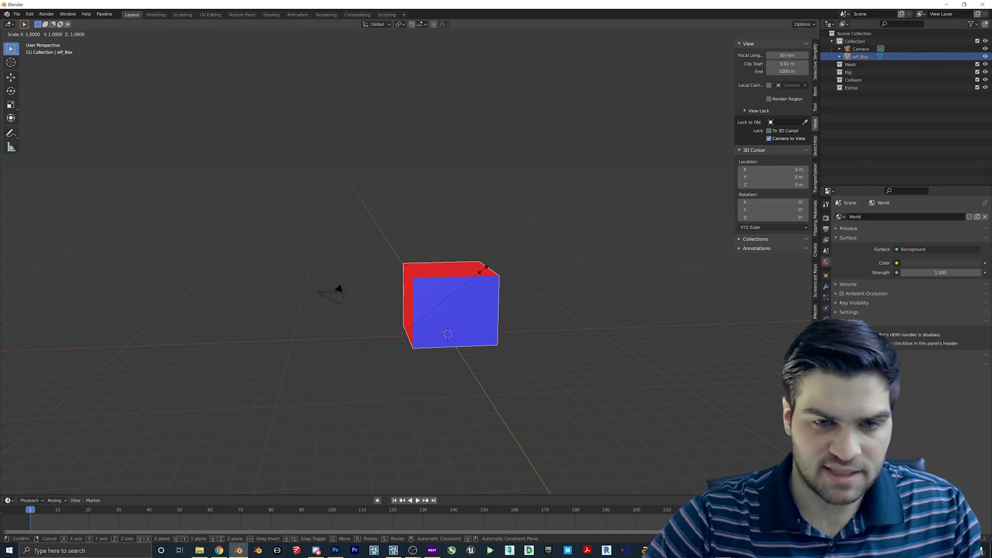
{"action": "key", "text": "x"}
{"action": "left_click", "coordinate": [483, 272]}
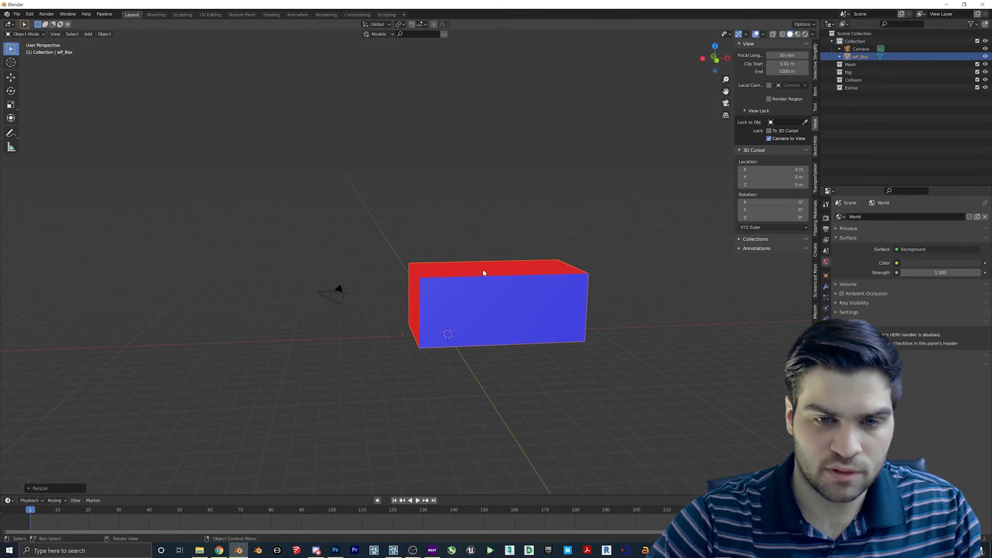
{"action": "left_click", "coordinate": [436, 274]}
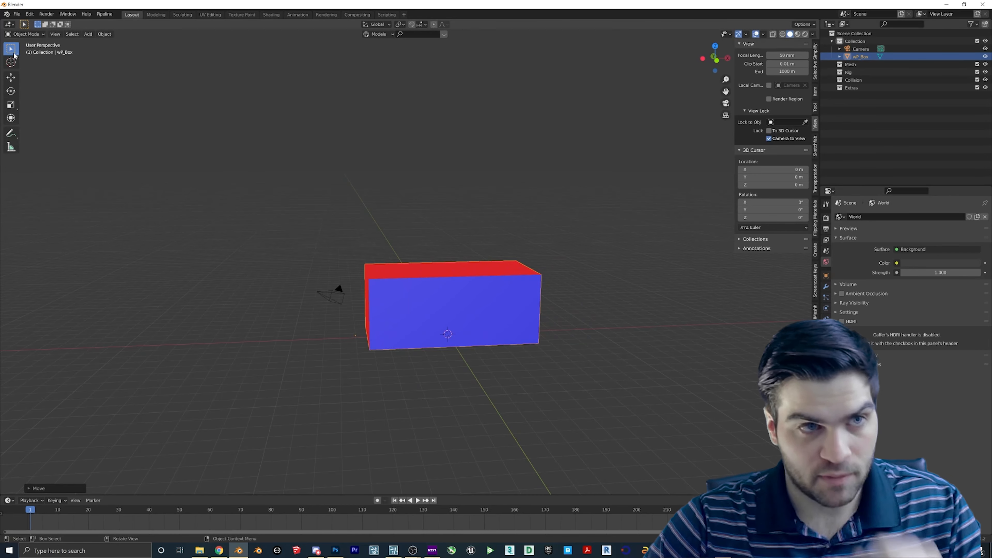
- Save the scene as wp_box2.blend in Parallax2\wP_Free_Scene\FBX
{"action": "left_click", "coordinate": [16, 14]}
{"action": "left_click", "coordinate": [43, 73]}
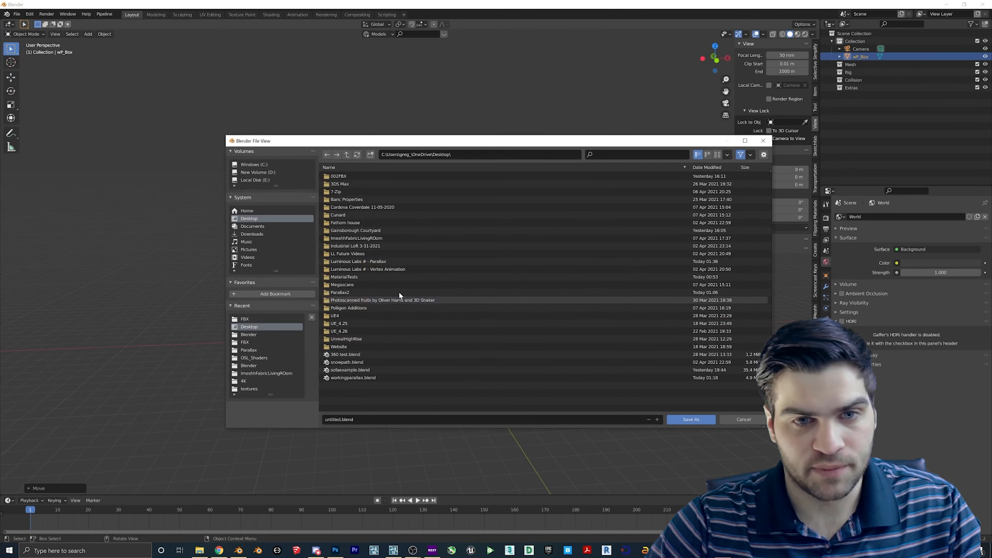
{"action": "double_click", "coordinate": [338, 288]}
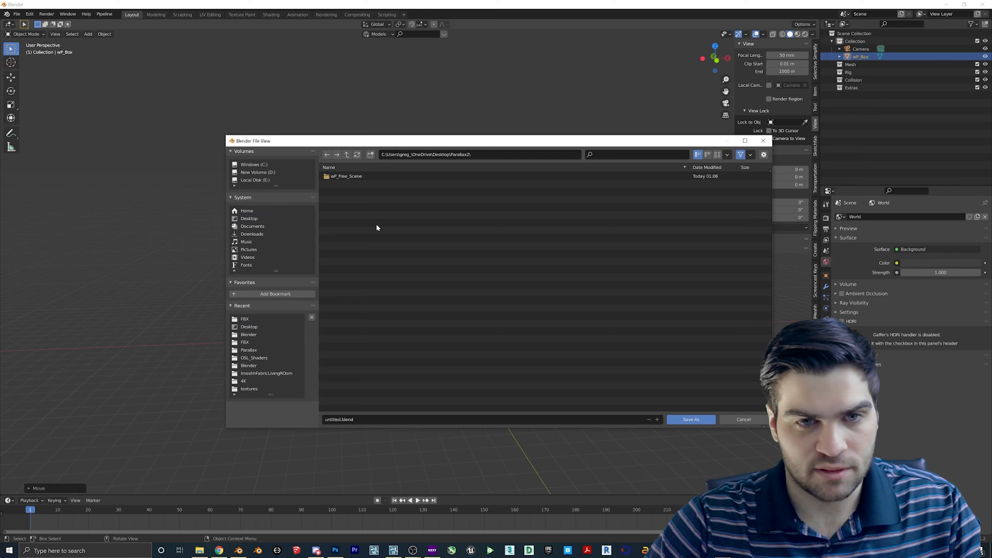
{"action": "double_click", "coordinate": [340, 177]}
{"action": "left_click", "coordinate": [339, 200]}
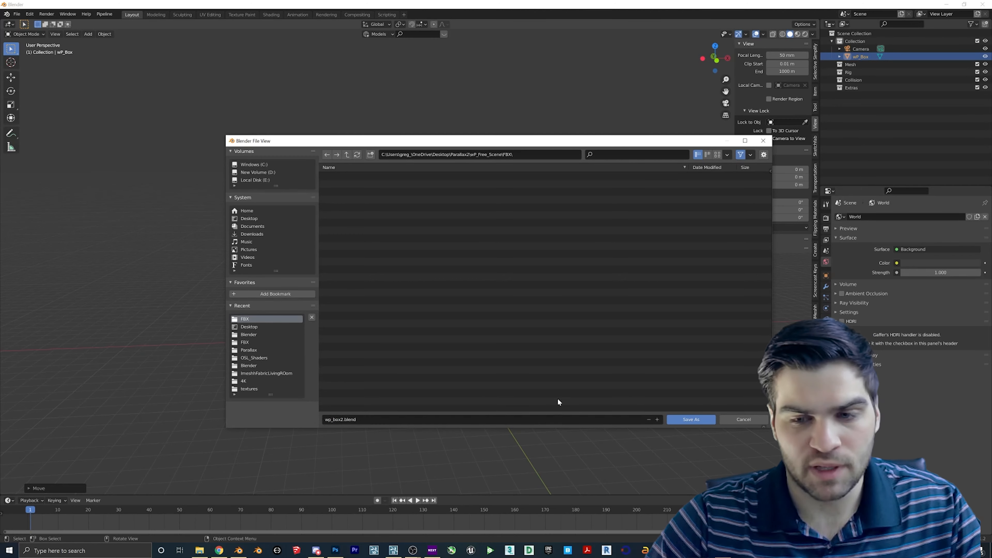
- Browse Lumion's model import dialog to the FBX folder, then return to Blender
{"action": "left_click", "coordinate": [394, 551]}
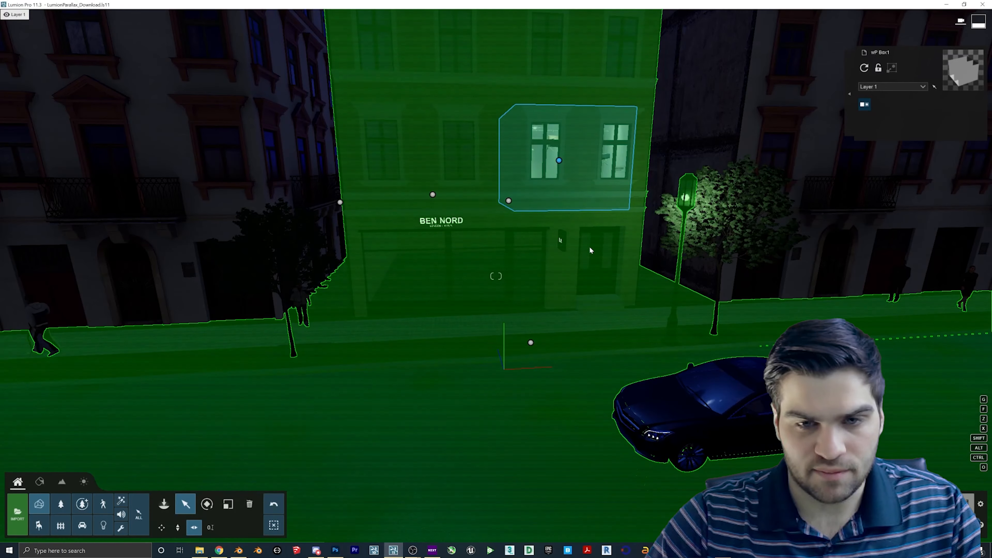
{"action": "key", "text": "s"}
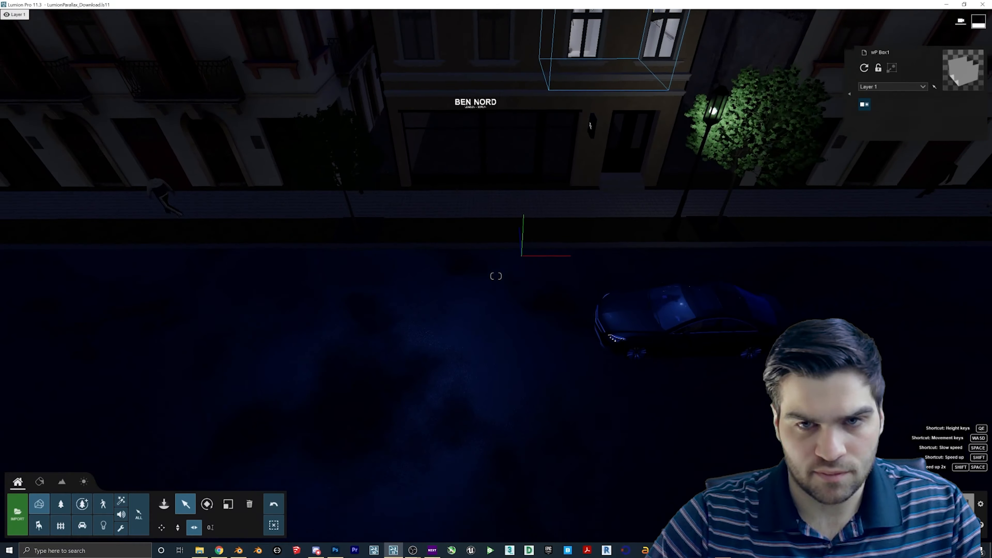
{"action": "right_click_drag", "start_coordinate": [553, 273], "coordinate": [561, 241]}
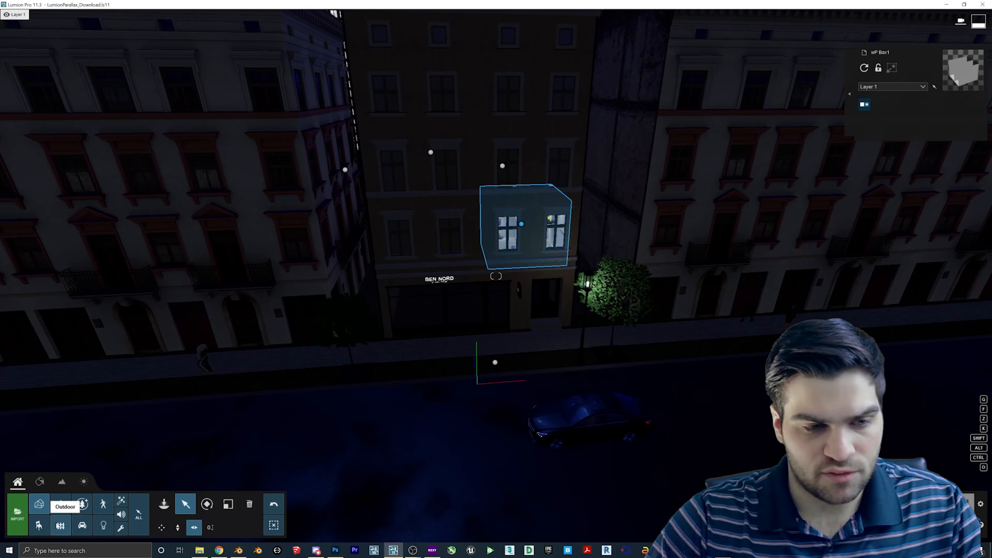
{"action": "left_click", "coordinate": [26, 520]}
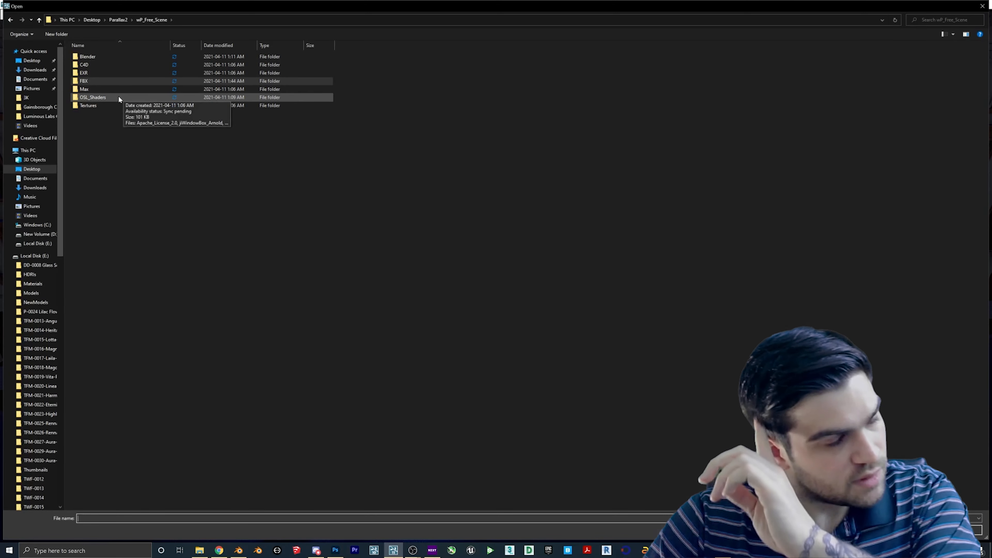
{"action": "double_click", "coordinate": [91, 80]}
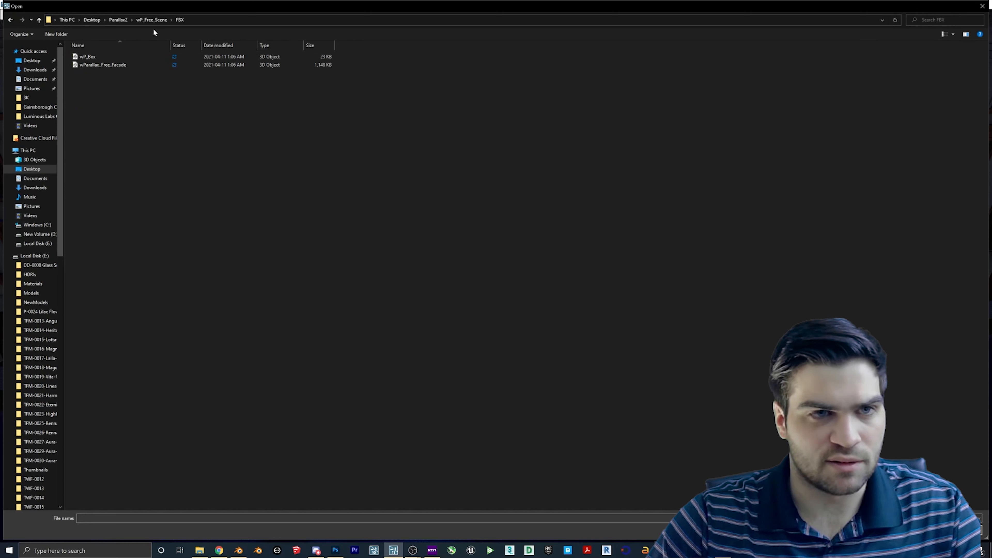
{"action": "left_click", "coordinate": [238, 550]}
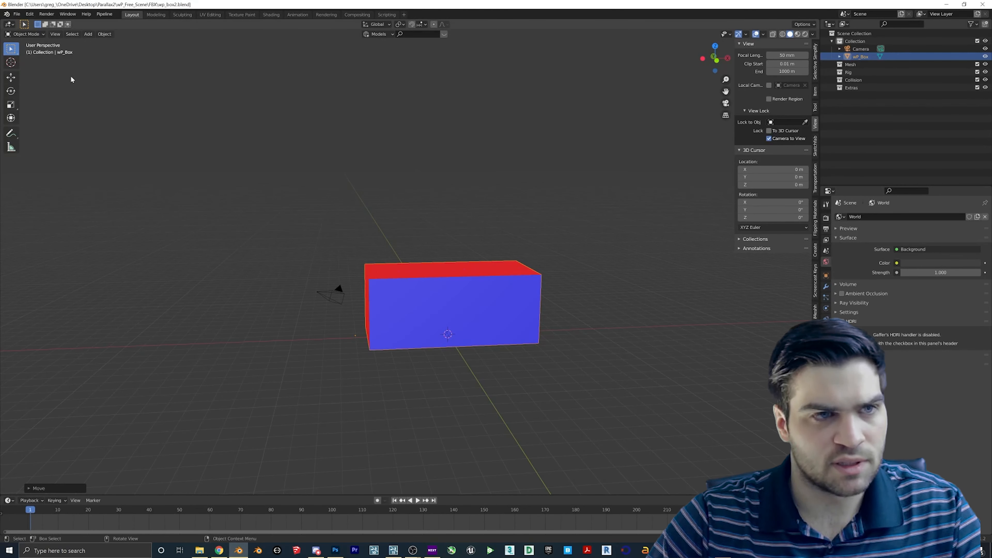
{"action": "left_click", "coordinate": [17, 14]}
- Export the box as wp_box2.fbx into Desktop > Parallax2 > wP_Free_Scene > FBX
{"action": "mouse_move", "coordinate": [43, 129]}
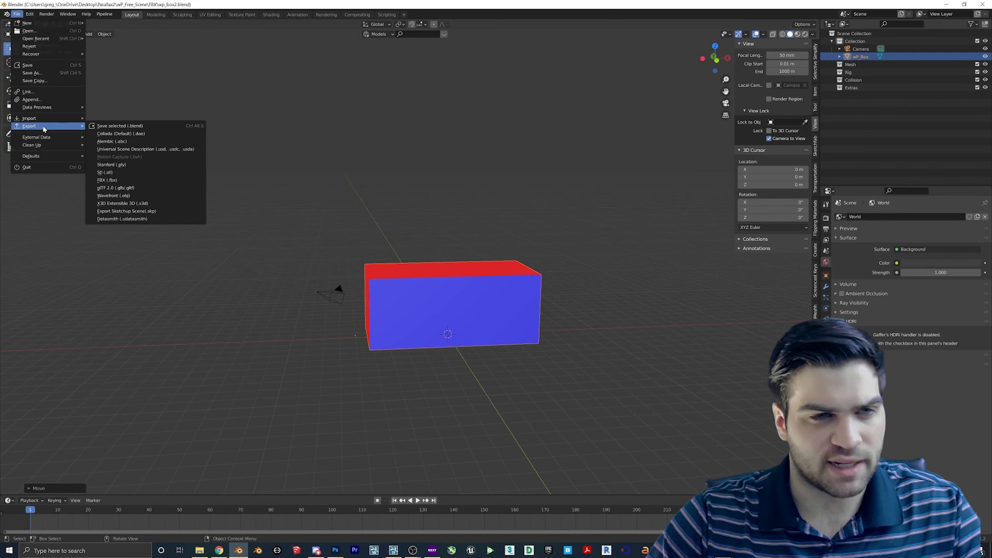
{"action": "left_click", "coordinate": [111, 180]}
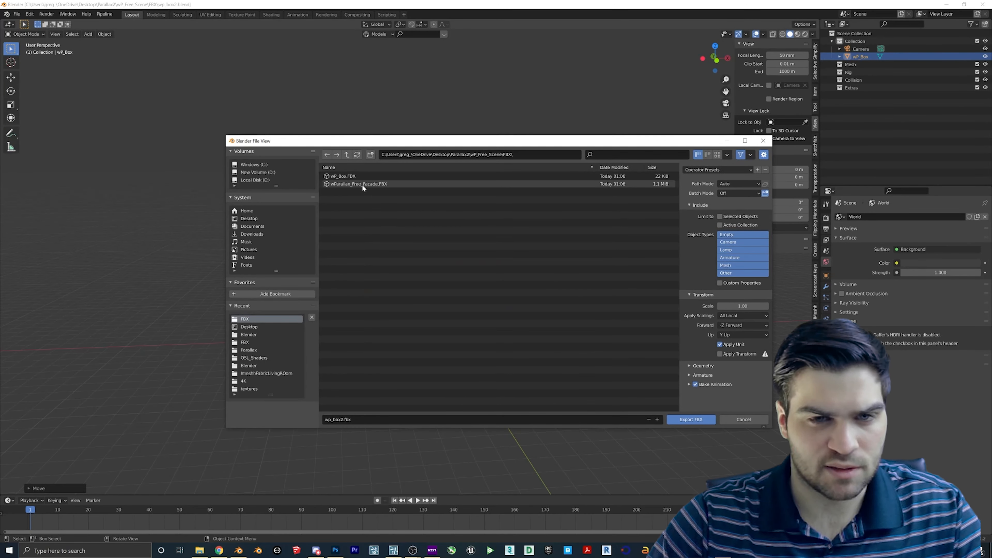
{"action": "left_click", "coordinate": [249, 218]}
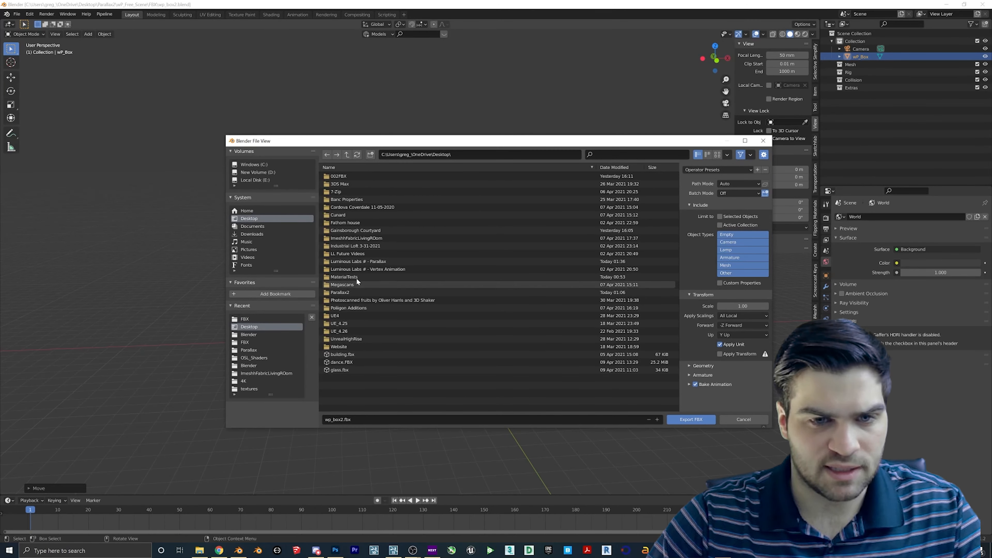
{"action": "double_click", "coordinate": [349, 292]}
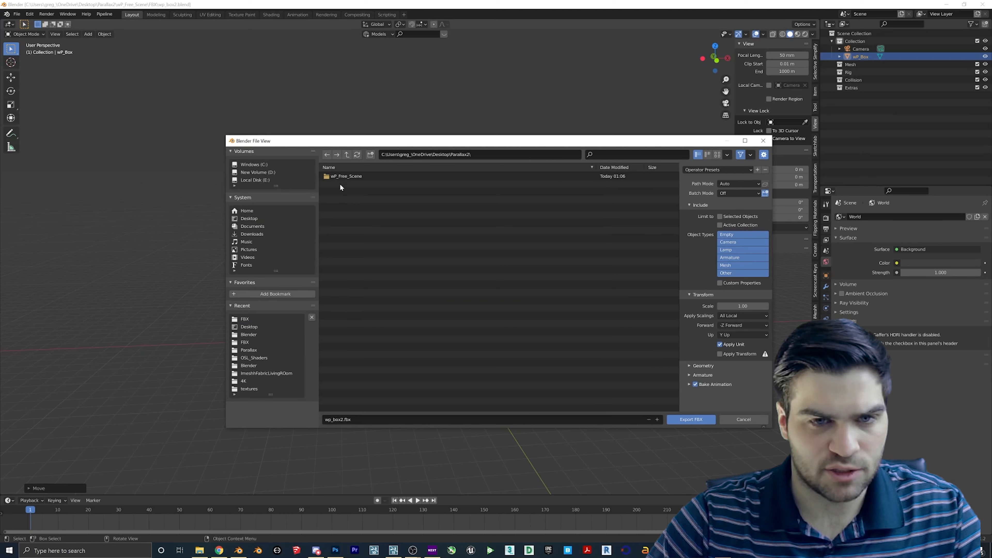
{"action": "double_click", "coordinate": [336, 199]}
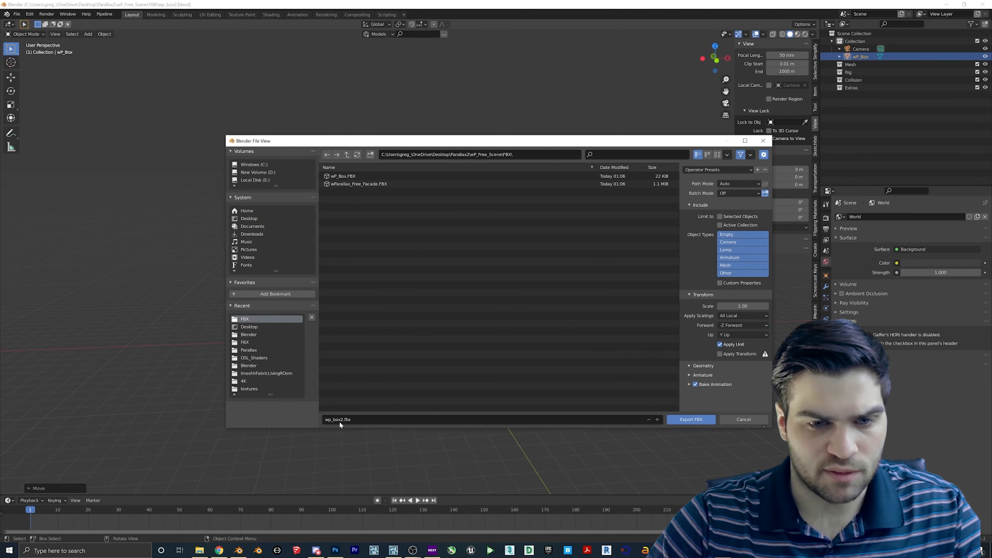
{"action": "left_click", "coordinate": [466, 183]}
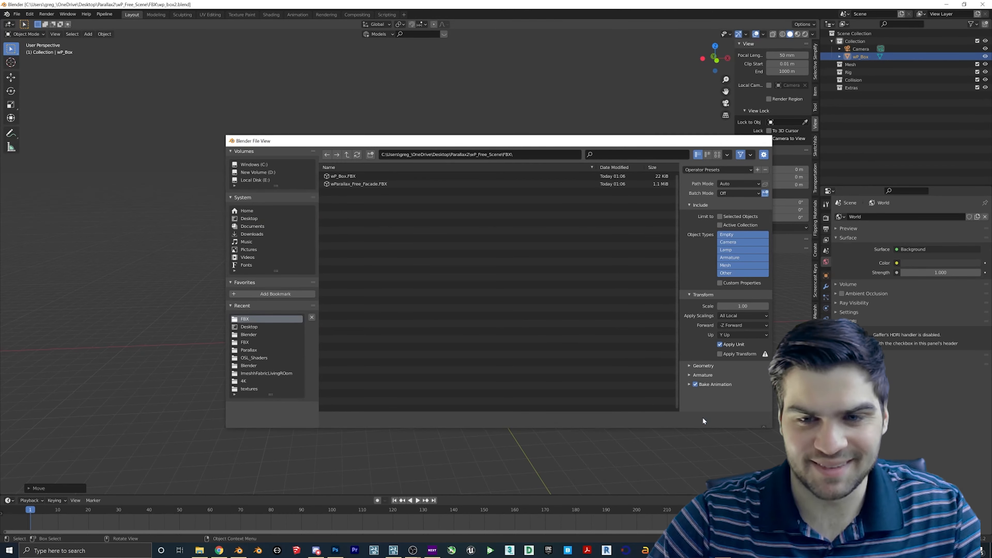
{"action": "left_click", "coordinate": [703, 421]}
{"action": "left_click", "coordinate": [373, 548]}
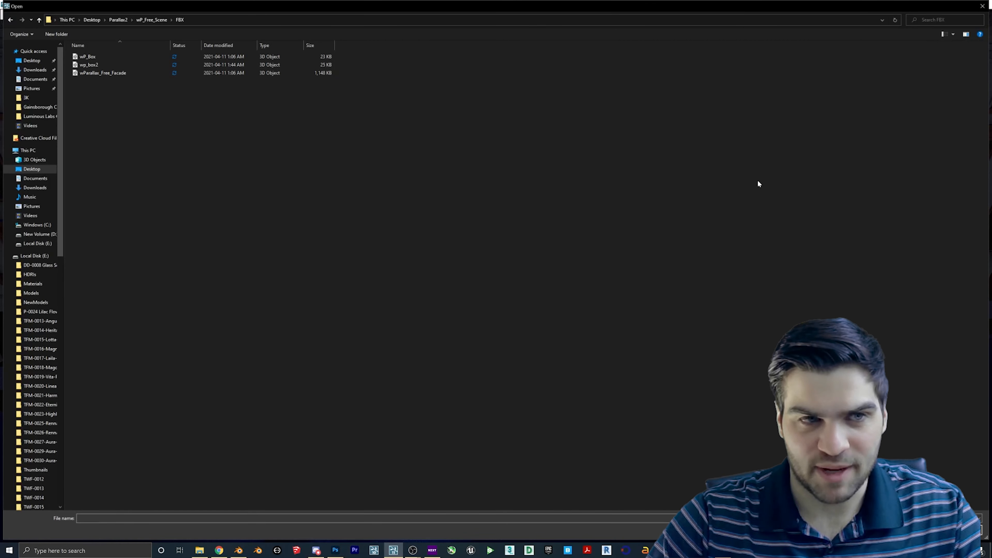
- Import wp_box2 and place it on the BEN NORD facade
{"action": "double_click", "coordinate": [103, 65]}
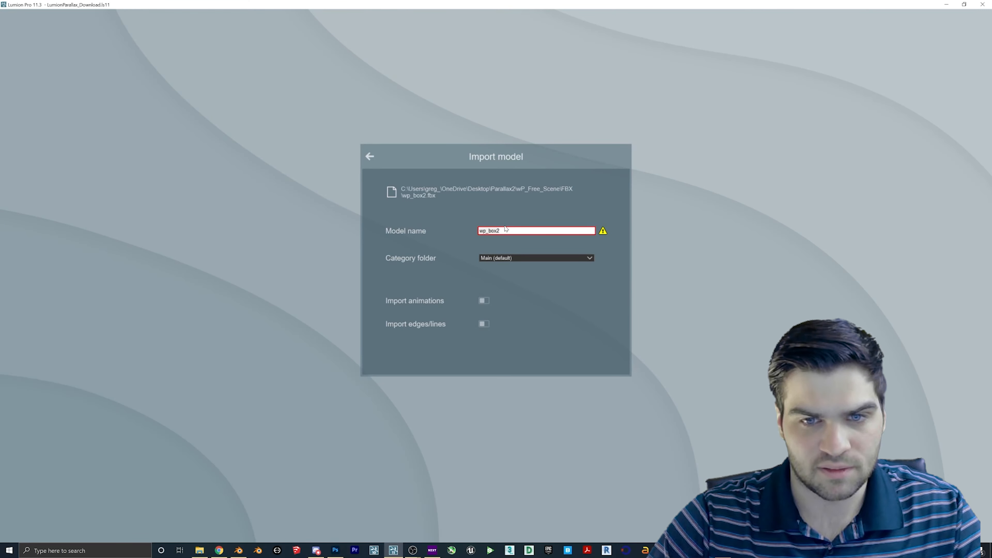
{"action": "left_click", "coordinate": [609, 350]}
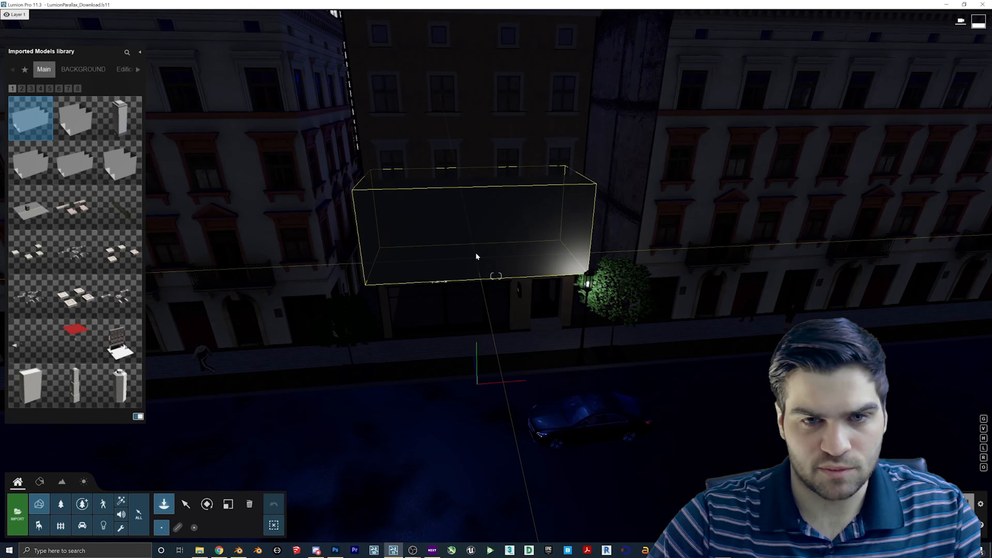
{"action": "right_click_drag", "start_coordinate": [471, 310], "coordinate": [471, 242]}
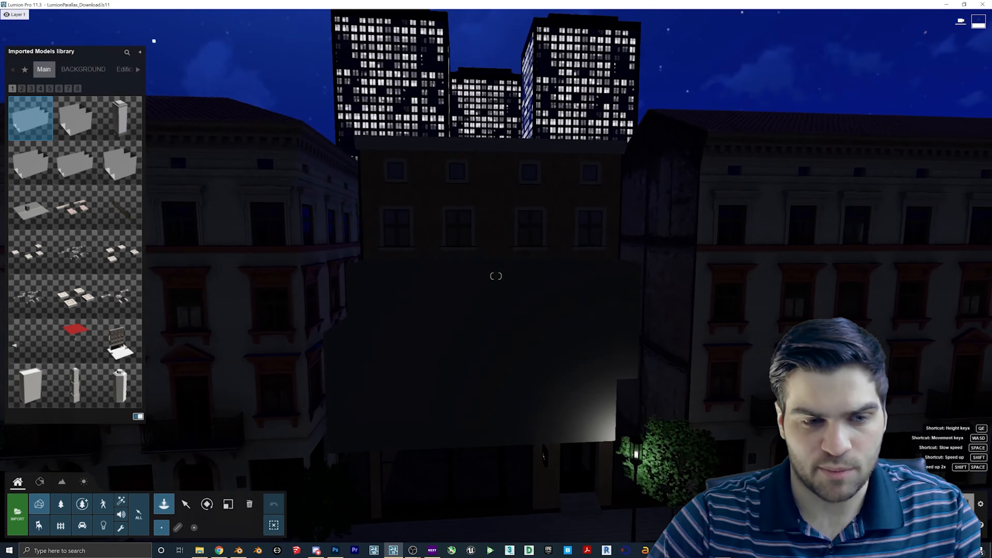
{"action": "key", "text": "w"}
- Raise the sun to daylight and give the grey box a Standard material
{"action": "left_click", "coordinate": [86, 481]}
{"action": "left_click_drag", "start_coordinate": [129, 510], "coordinate": [133, 503]}
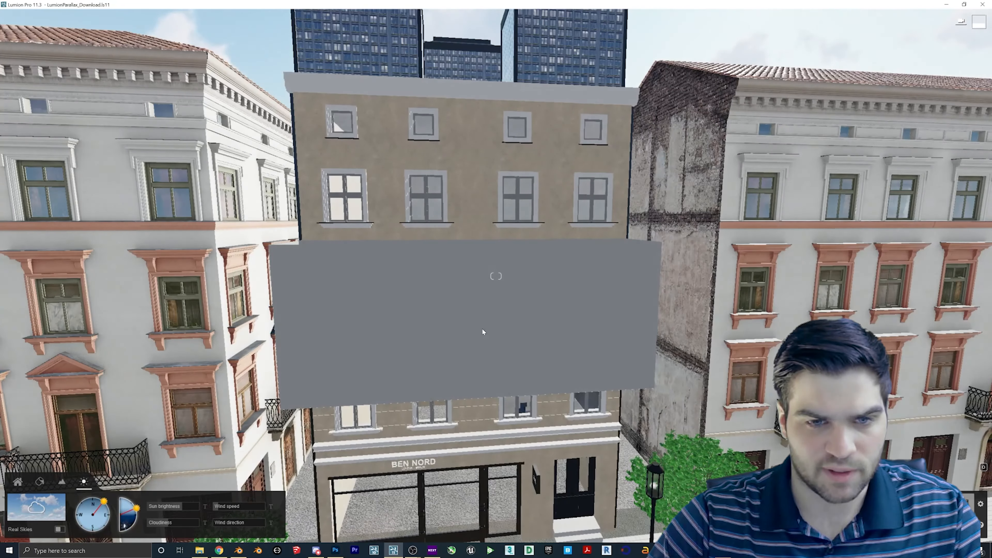
{"action": "left_click", "coordinate": [353, 354]}
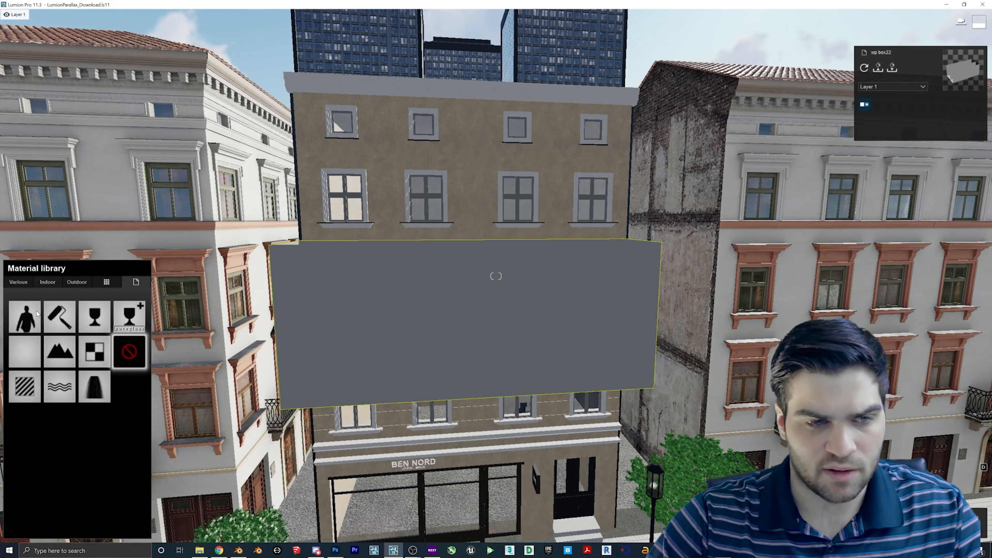
{"action": "left_click", "coordinate": [24, 385]}
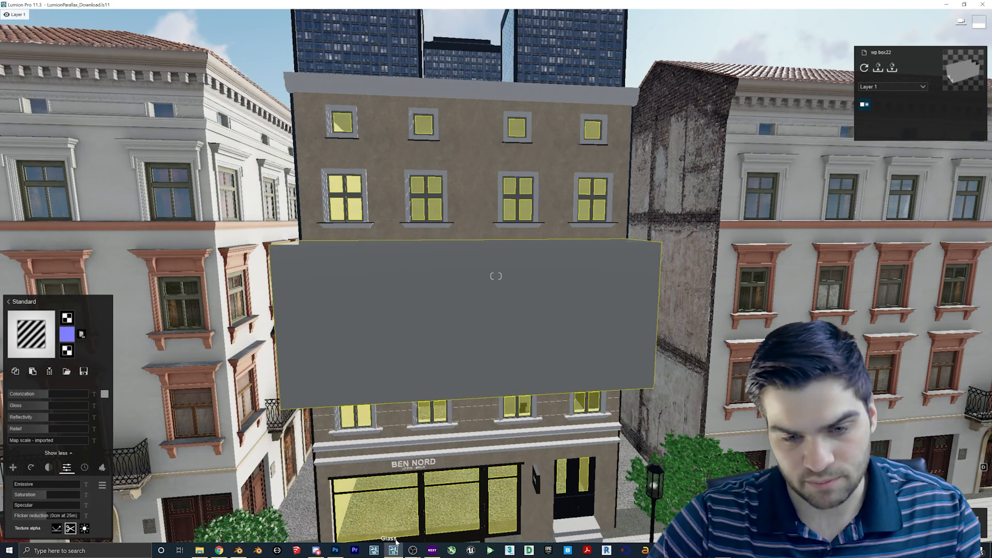
{"action": "left_click", "coordinate": [335, 550]}
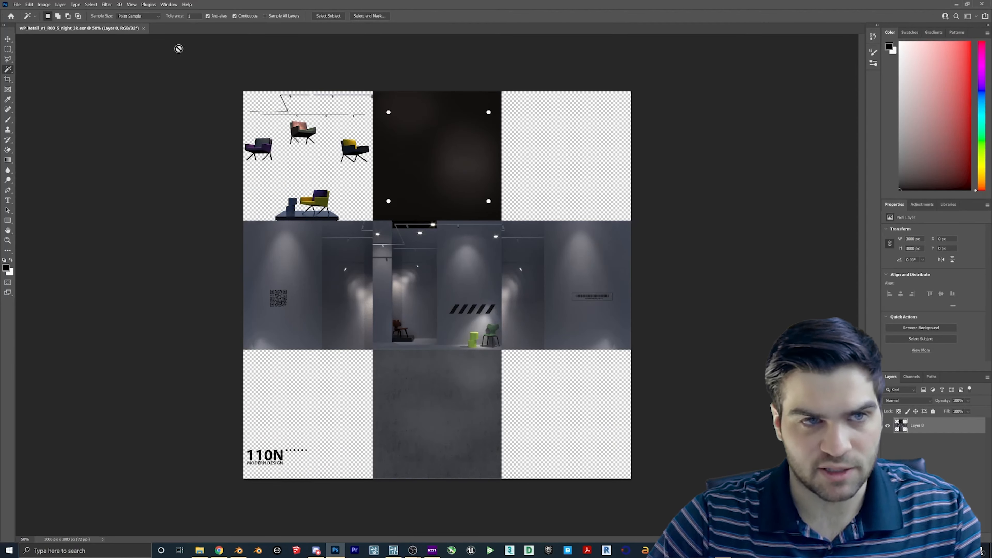
- Open the wP_Rooms_v1_R00_L_day_3k texture in Photoshop from the EXR folder
{"action": "left_click", "coordinate": [143, 29]}
{"action": "left_click", "coordinate": [199, 550]}
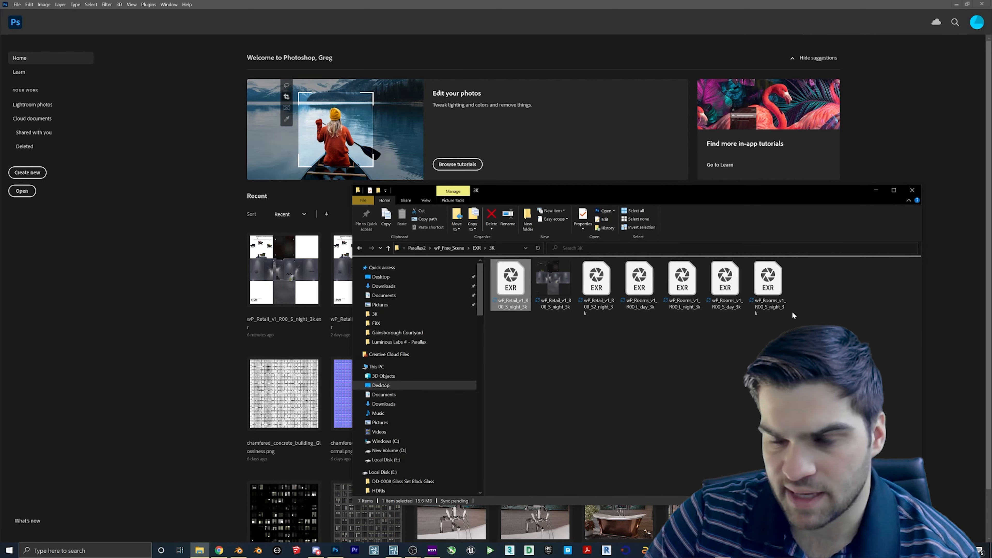
{"action": "left_click", "coordinate": [656, 303]}
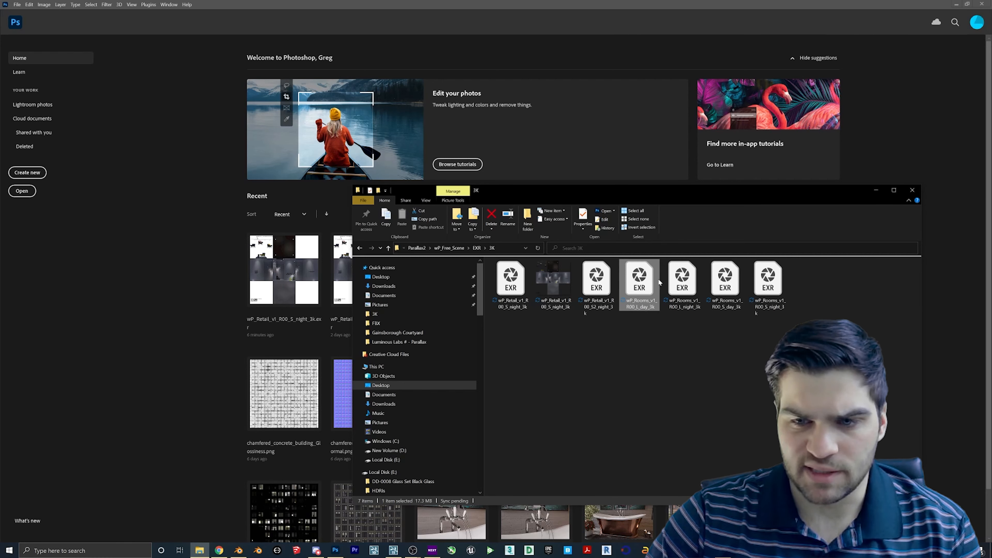
{"action": "left_click_drag", "start_coordinate": [656, 300], "coordinate": [313, 344]}
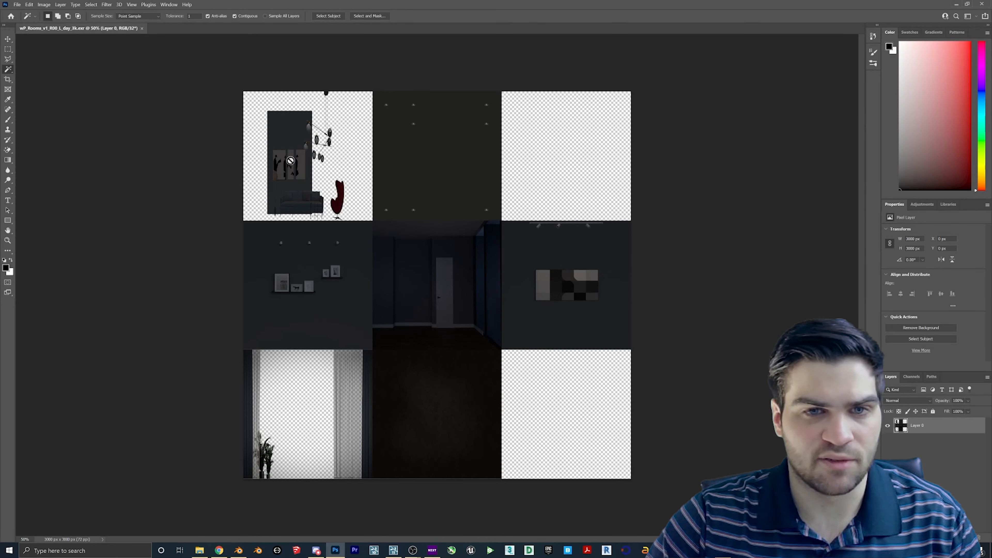
- Quick Export the day atlas as wP_Rooms_v1_R00_L_day_3k.png
{"action": "left_click", "coordinate": [18, 5]}
{"action": "mouse_move", "coordinate": [46, 113]}
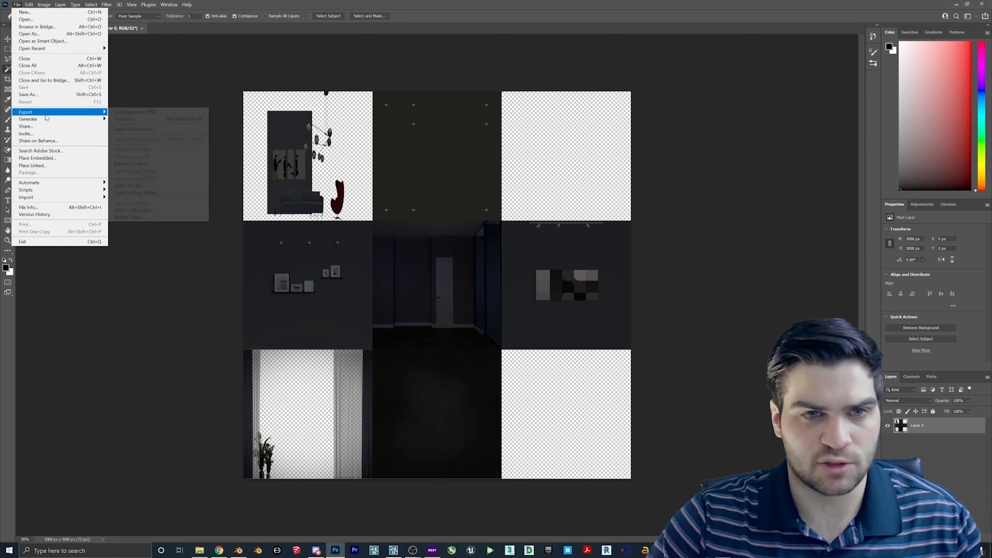
{"action": "left_click", "coordinate": [120, 113]}
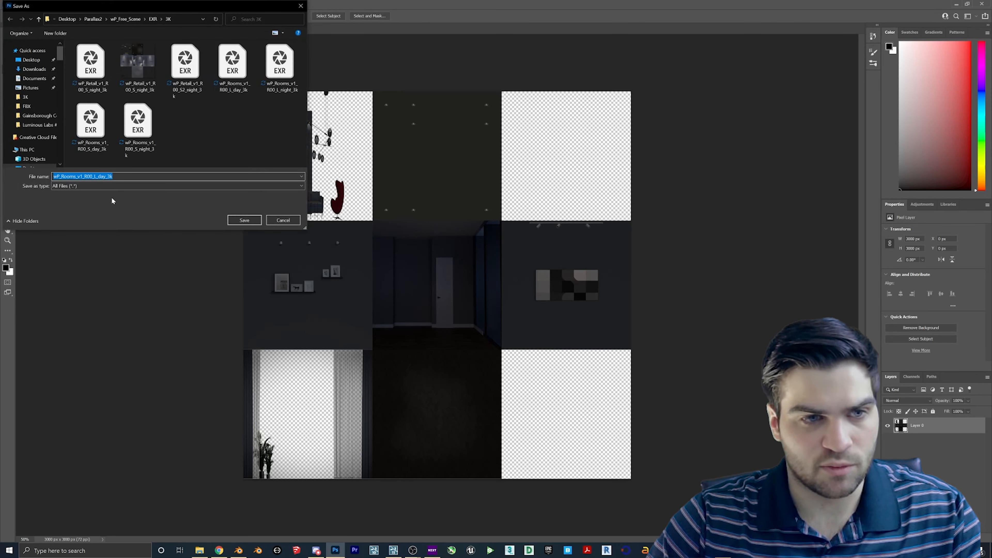
{"action": "type", "text": ".png"}
{"action": "key", "text": "Return"}
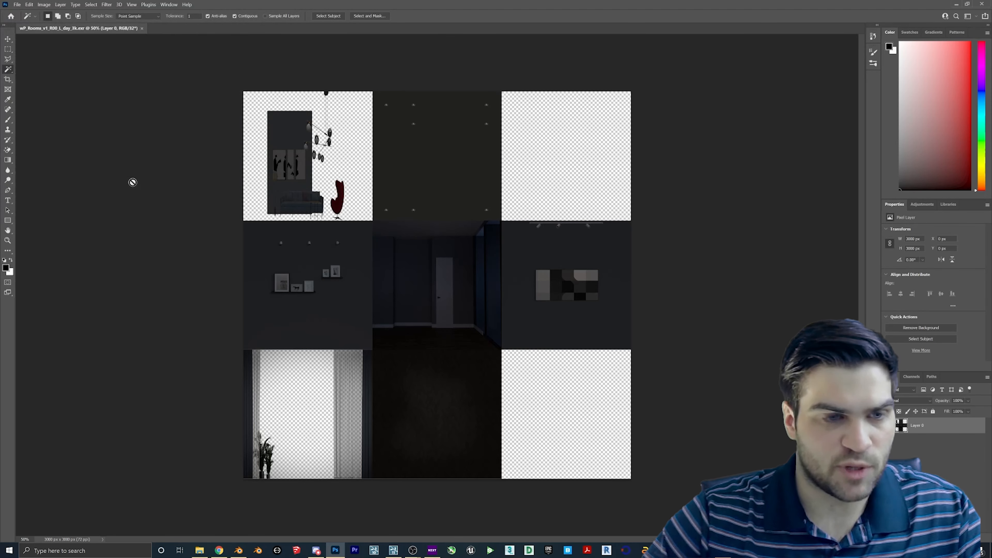
{"action": "left_click", "coordinate": [394, 551]}
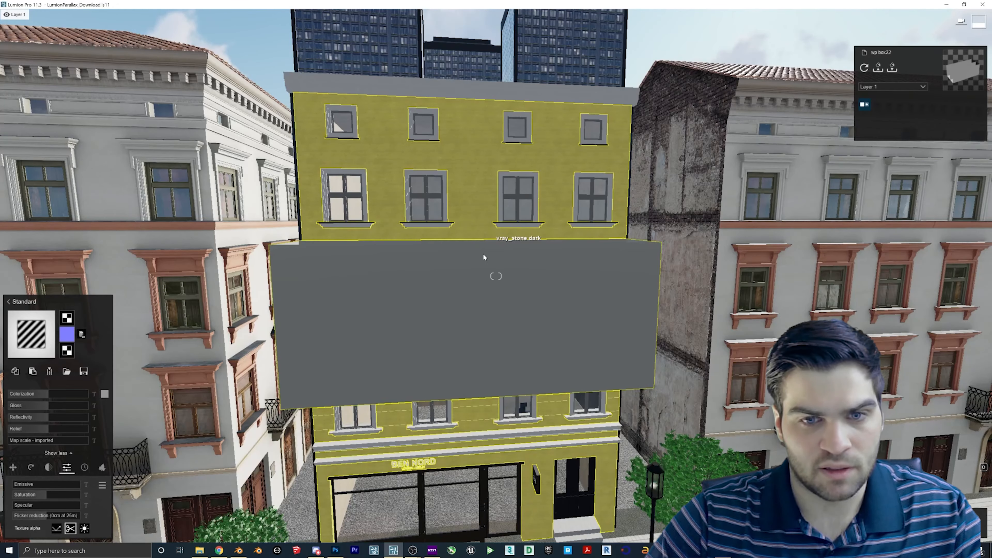
- Load the day room atlas PNG as the box material's colour map
{"action": "left_click", "coordinate": [68, 319]}
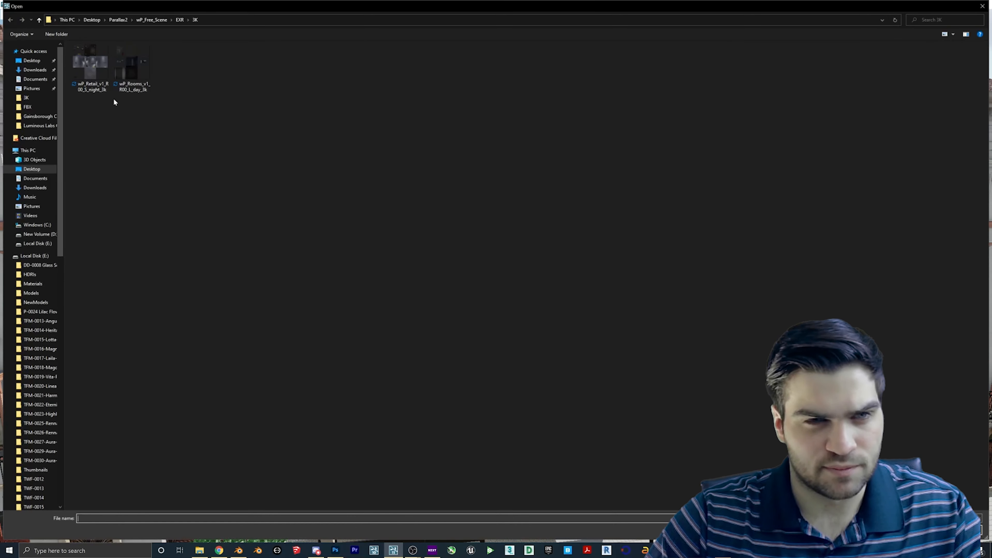
{"action": "double_click", "coordinate": [141, 69]}
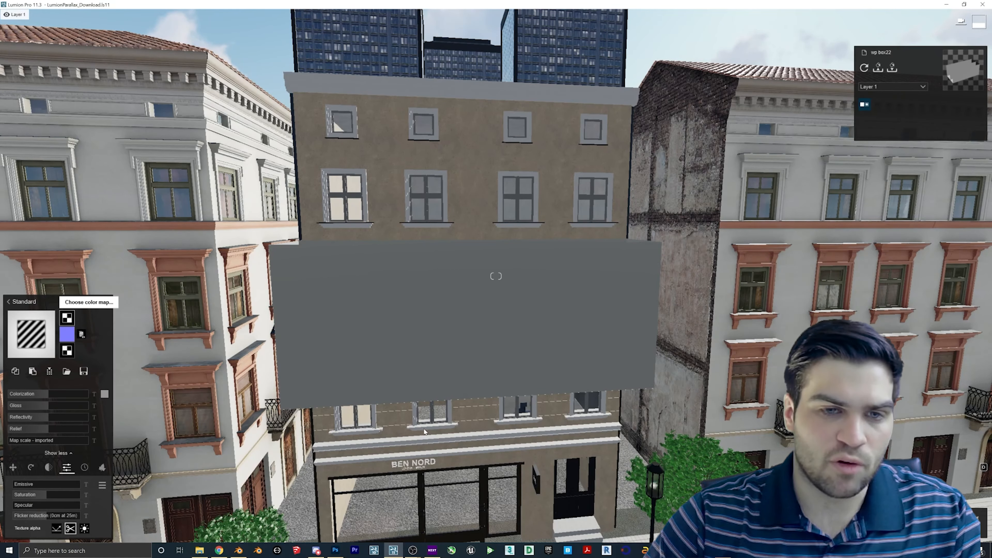
{"action": "key", "text": "w"}
{"action": "right_click_drag", "start_coordinate": [425, 431], "coordinate": [379, 471]}
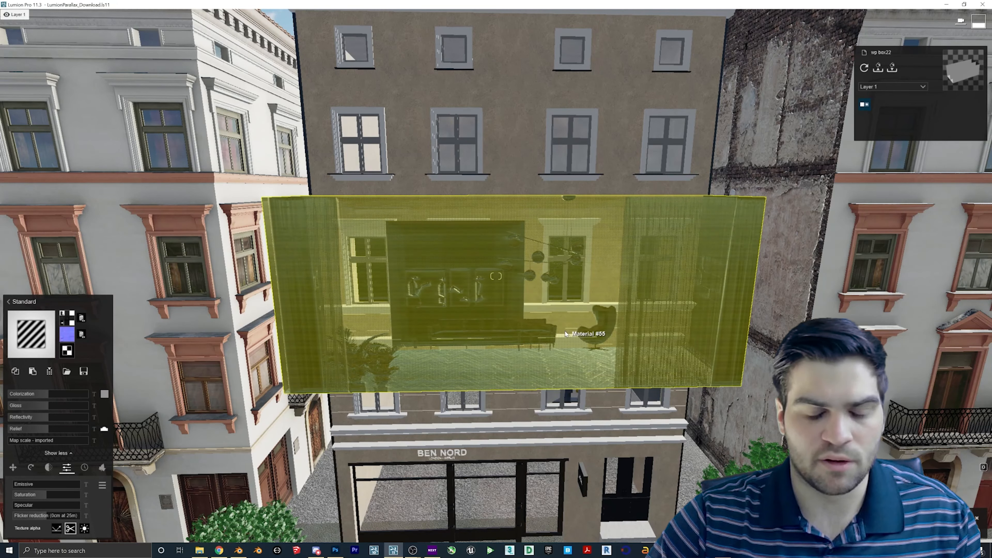
- Remove the normal map, set Colorization to 0, add slight emission, then close the day atlas in Photoshop
{"action": "left_click", "coordinate": [80, 335]}
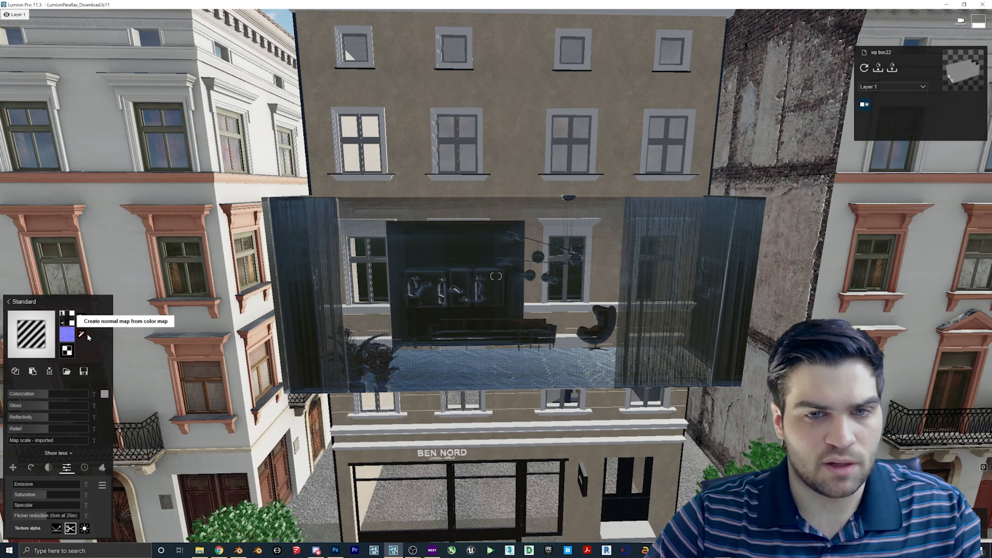
{"action": "left_click", "coordinate": [44, 394]}
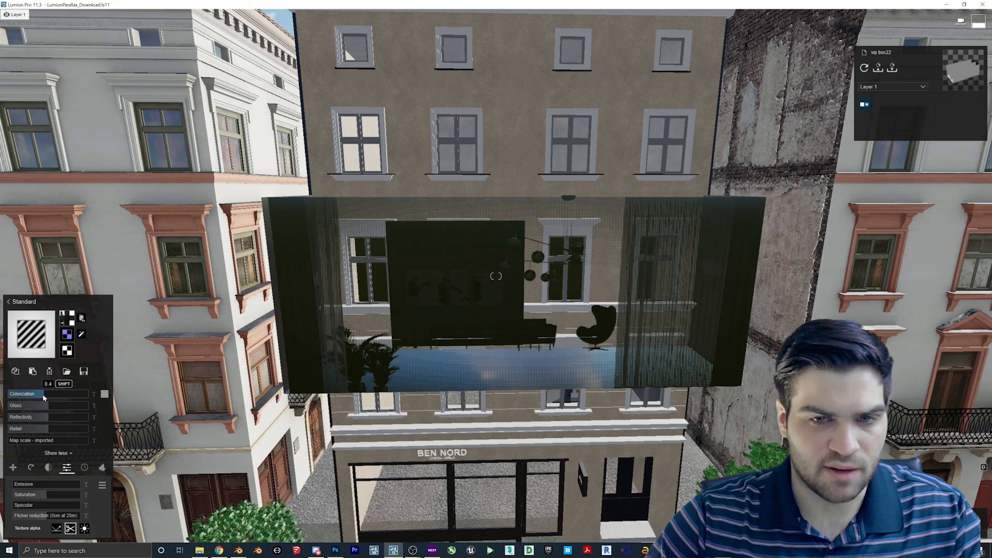
{"action": "left_click_drag", "start_coordinate": [30, 396], "coordinate": [42, 417]}
{"action": "key", "text": "s"}
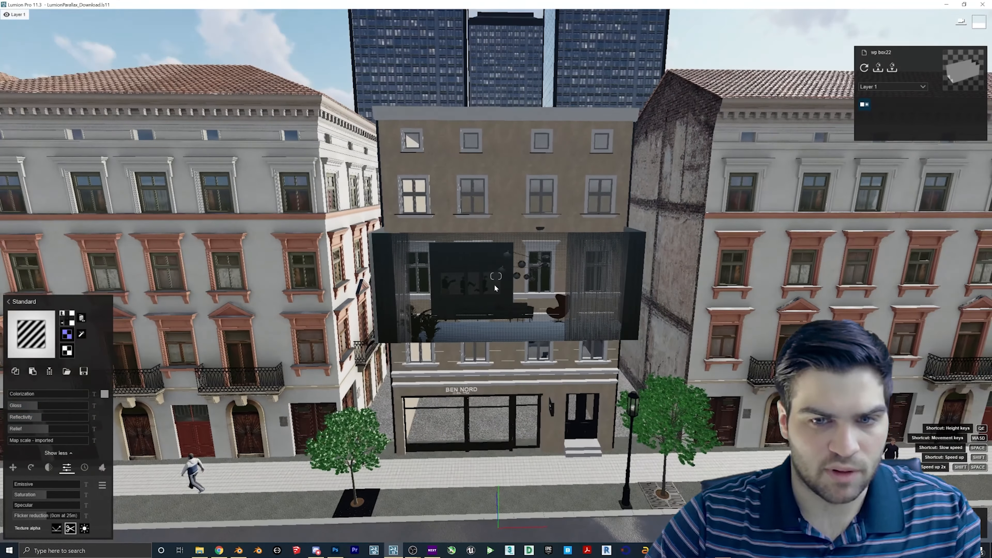
{"action": "key", "text": "w"}
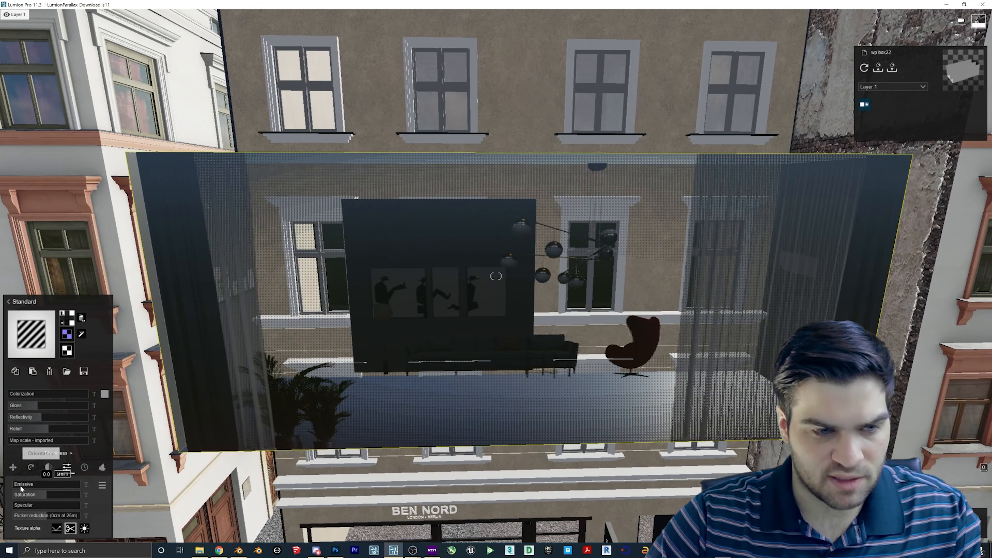
{"action": "left_click", "coordinate": [21, 485]}
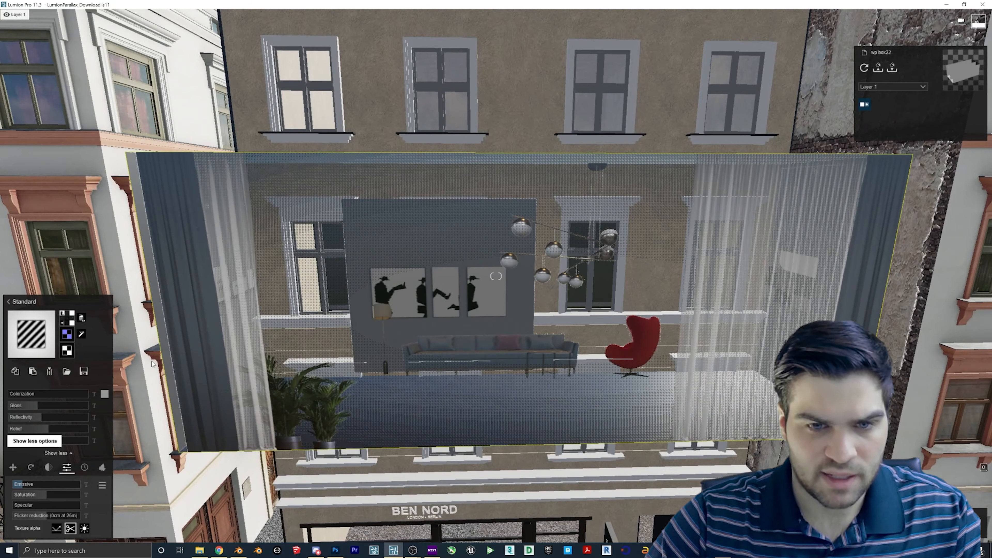
{"action": "key", "text": "s"}
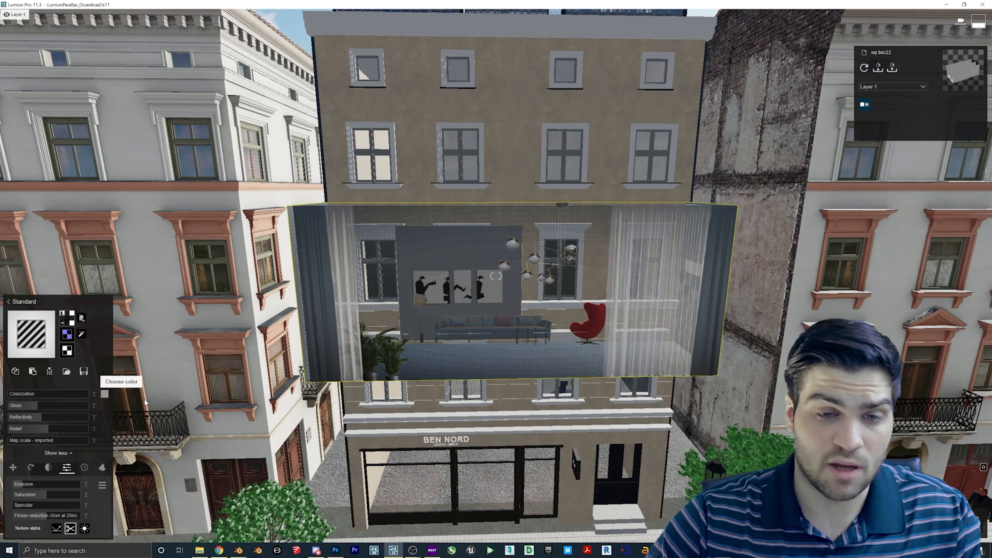
{"action": "left_click", "coordinate": [336, 550]}
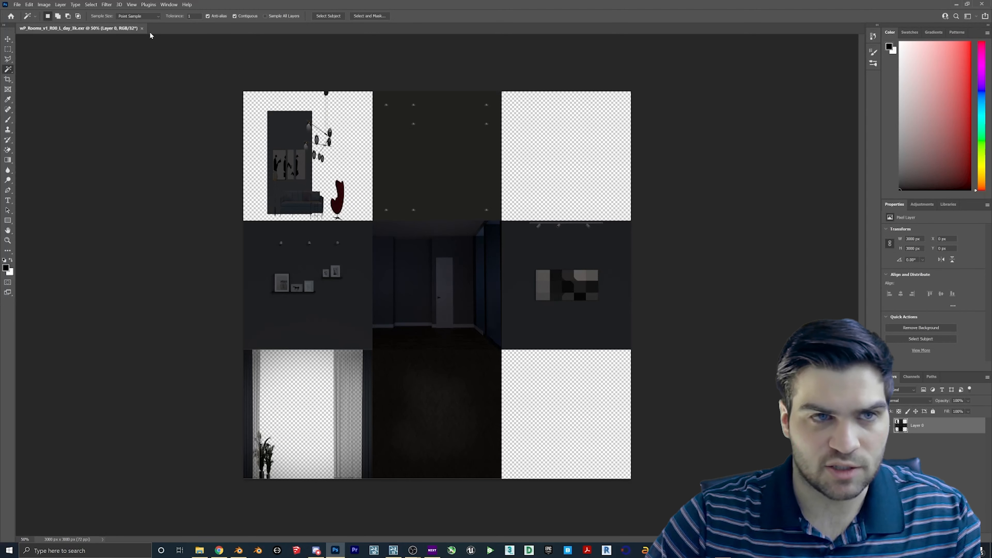
{"action": "left_click", "coordinate": [142, 28]}
- Open wP_Rooms_v1_R00_L_night_3k.exr in Photoshop, with alpha treated as transparency
{"action": "left_click", "coordinate": [199, 550]}
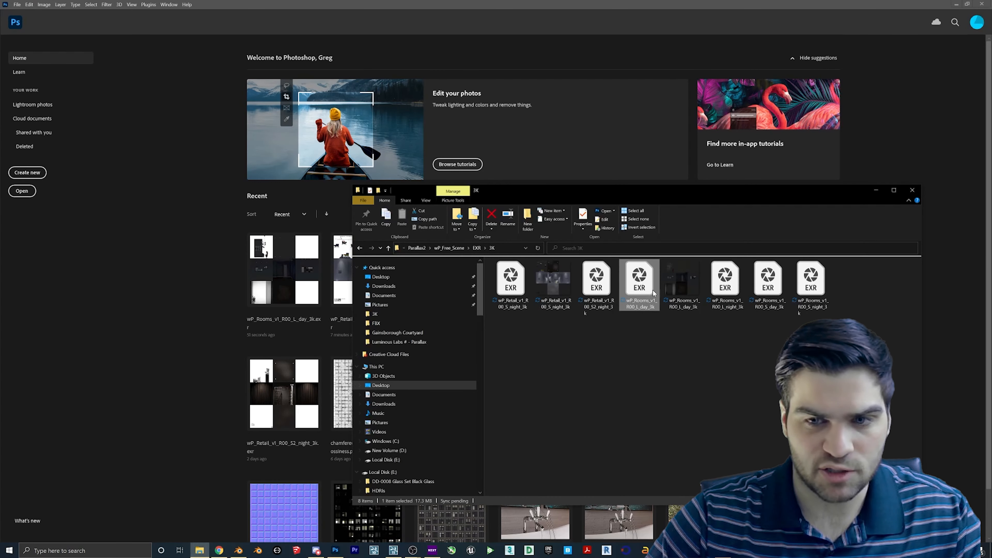
{"action": "left_click_drag", "start_coordinate": [729, 288], "coordinate": [203, 206]}
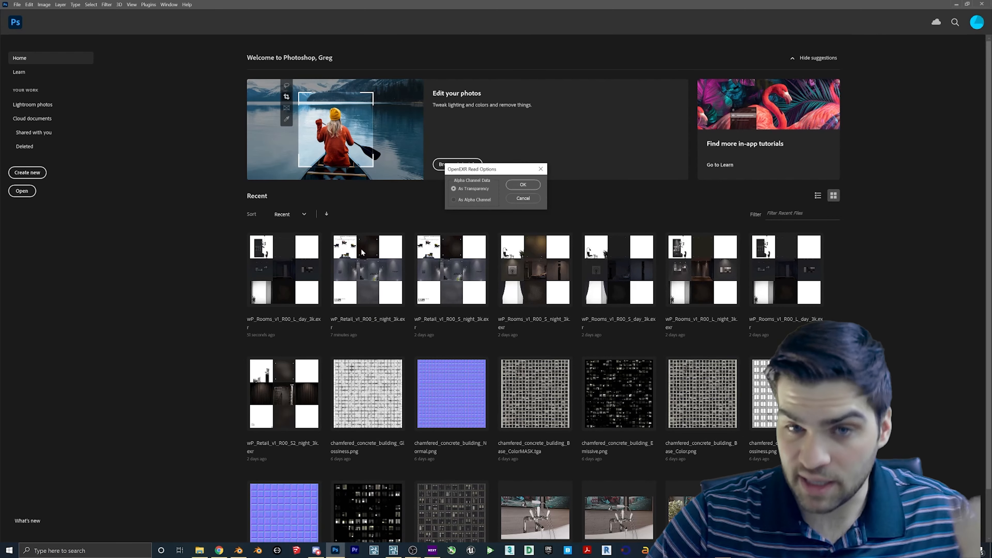
{"action": "left_click", "coordinate": [509, 186]}
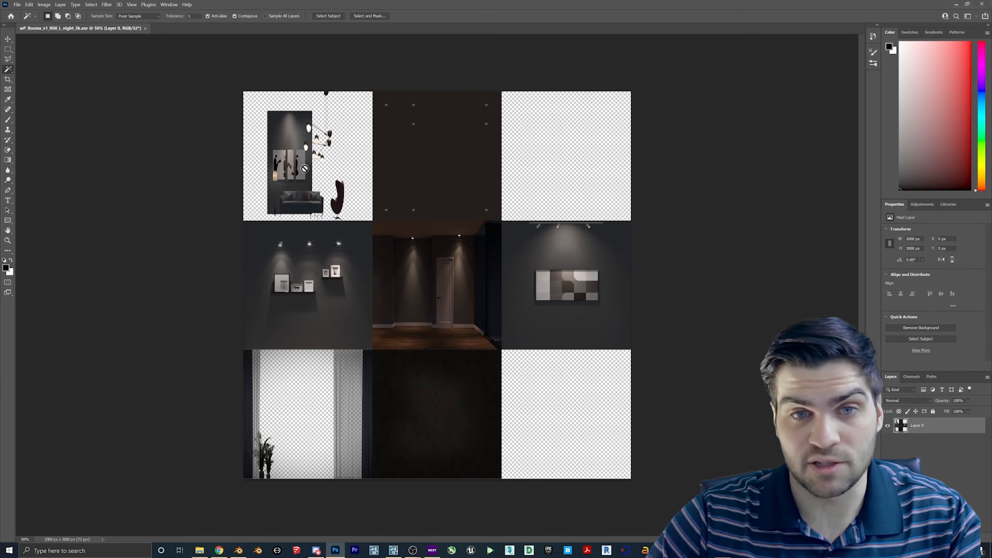
- Quick Export the night room atlas as a PNG named wP_Rooms_v1_R00_L_night_3k
{"action": "left_click", "coordinate": [17, 5]}
{"action": "mouse_move", "coordinate": [47, 114]}
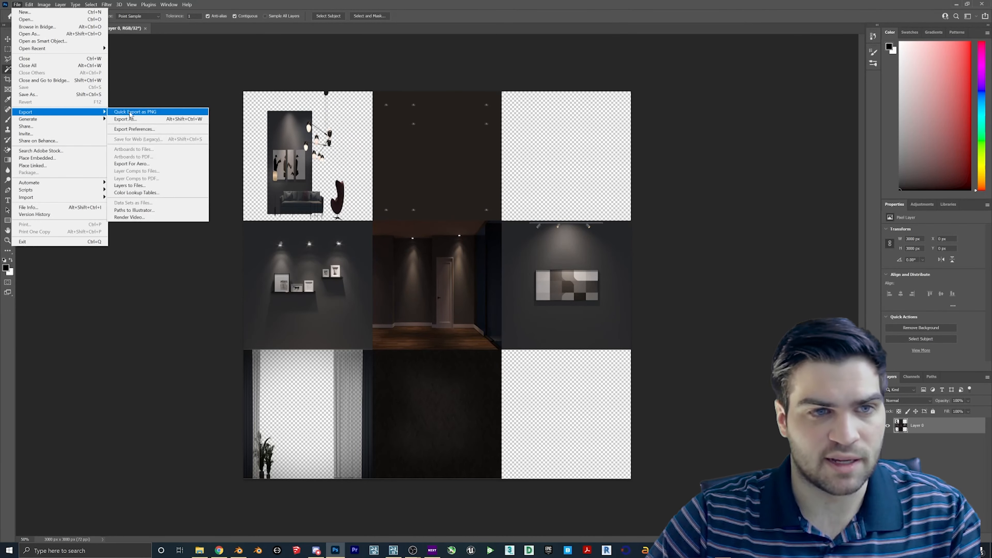
{"action": "left_click", "coordinate": [133, 112]}
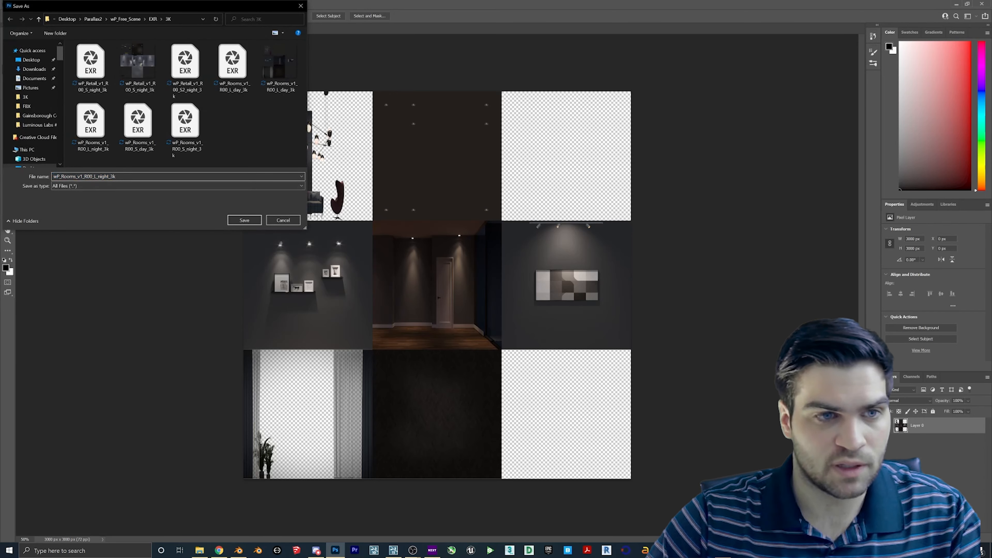
{"action": "type", "text": ".p"}
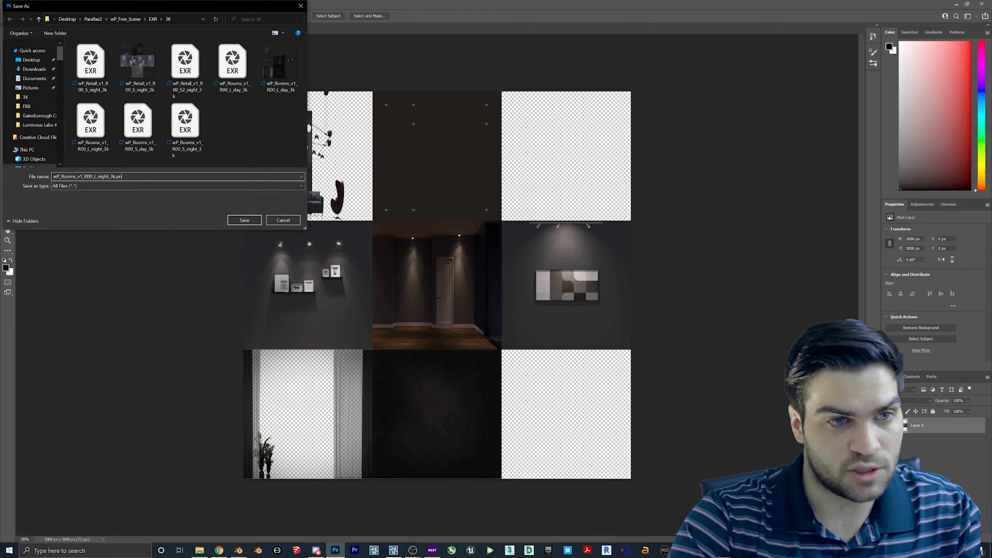
{"action": "type", "text": "n"}
{"action": "key", "text": "Return"}
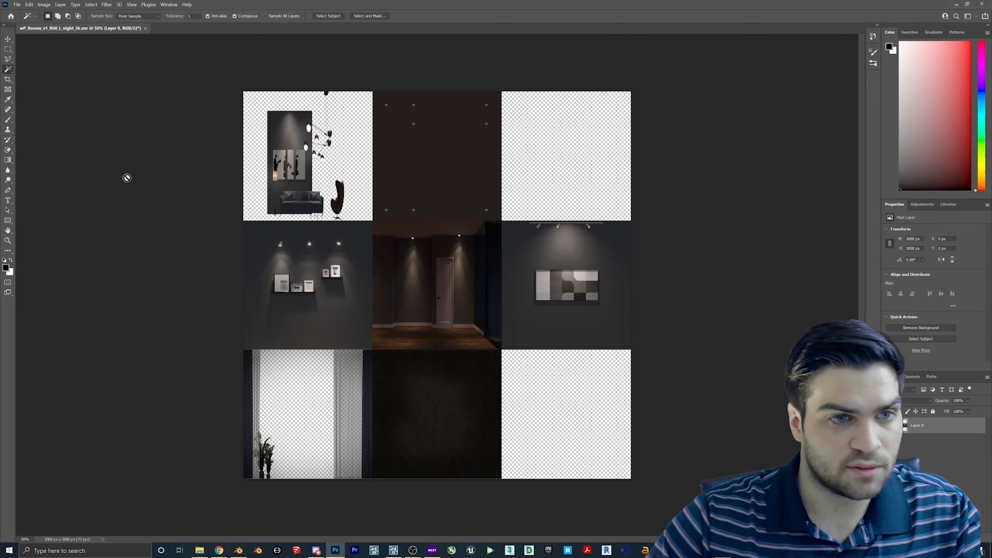
{"action": "left_click", "coordinate": [394, 551]}
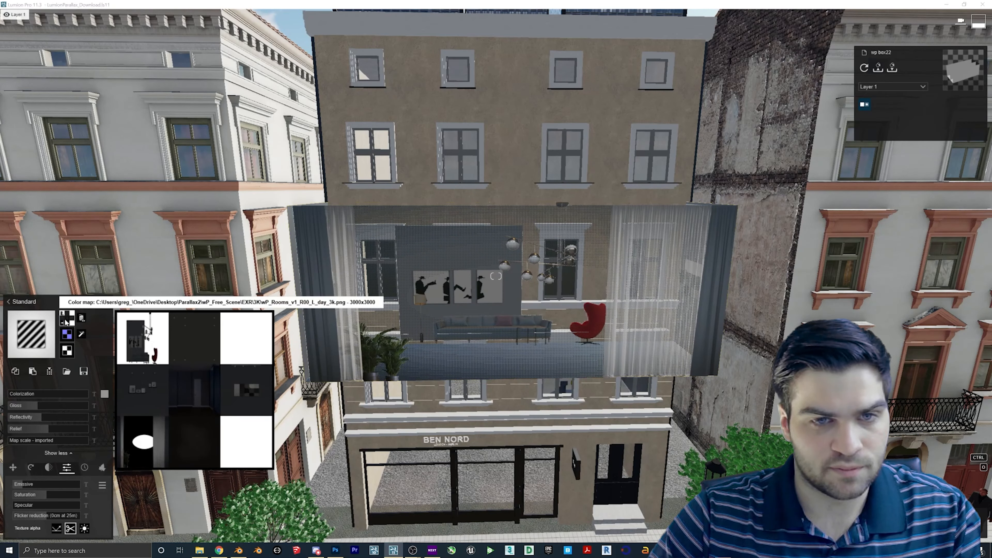
- Give the room box the night atlas colour map, Gloss 0.4 and Emissive 0.0, and save
{"action": "left_click", "coordinate": [67, 318]}
{"action": "double_click", "coordinate": [172, 74]}
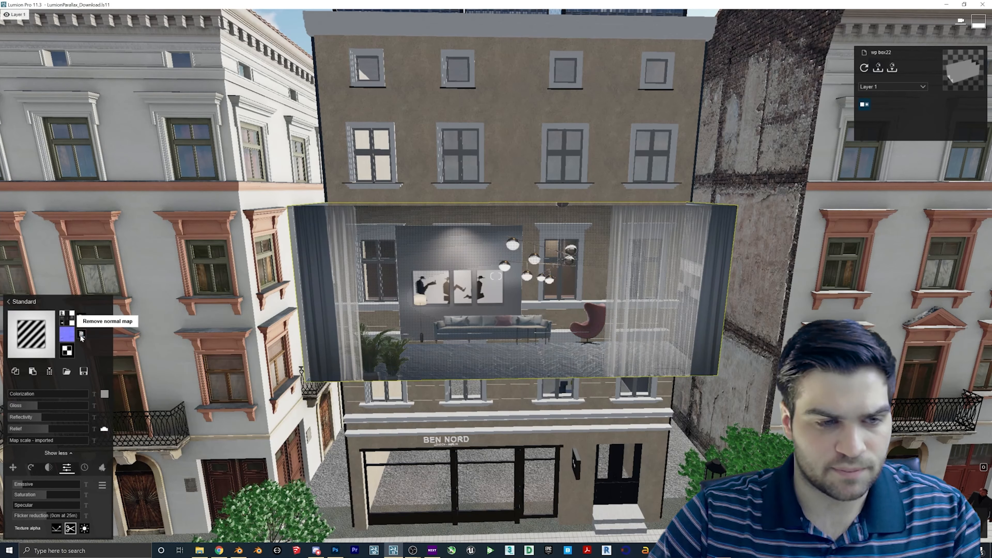
{"action": "left_click_drag", "start_coordinate": [37, 406], "coordinate": [21, 406]}
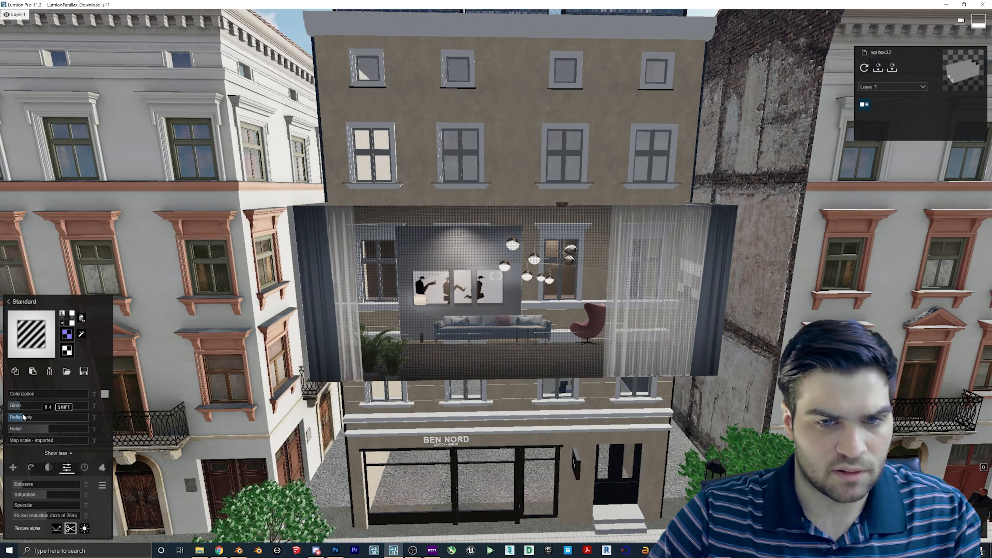
{"action": "left_click_drag", "start_coordinate": [22, 486], "coordinate": [20, 486]}
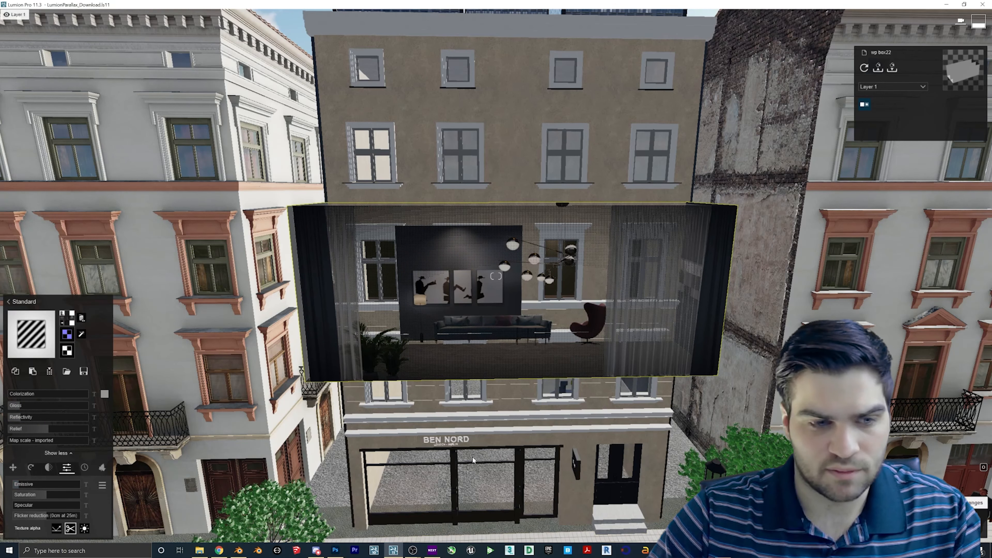
{"action": "left_click", "coordinate": [968, 523]}
- Lower the sun below the horizon to make the street night, then reselect the room box material
{"action": "left_click", "coordinate": [90, 483]}
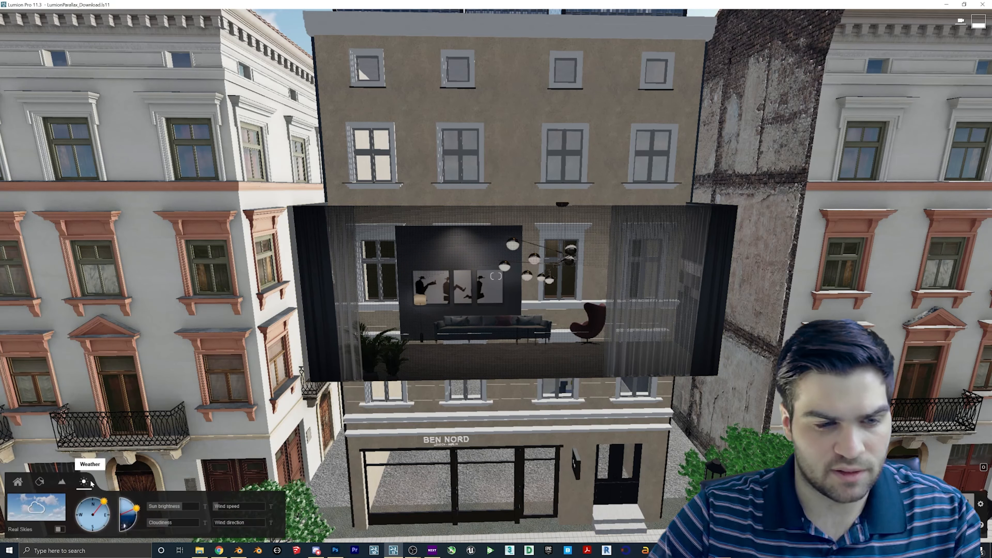
{"action": "left_click_drag", "start_coordinate": [137, 520], "coordinate": [133, 530]}
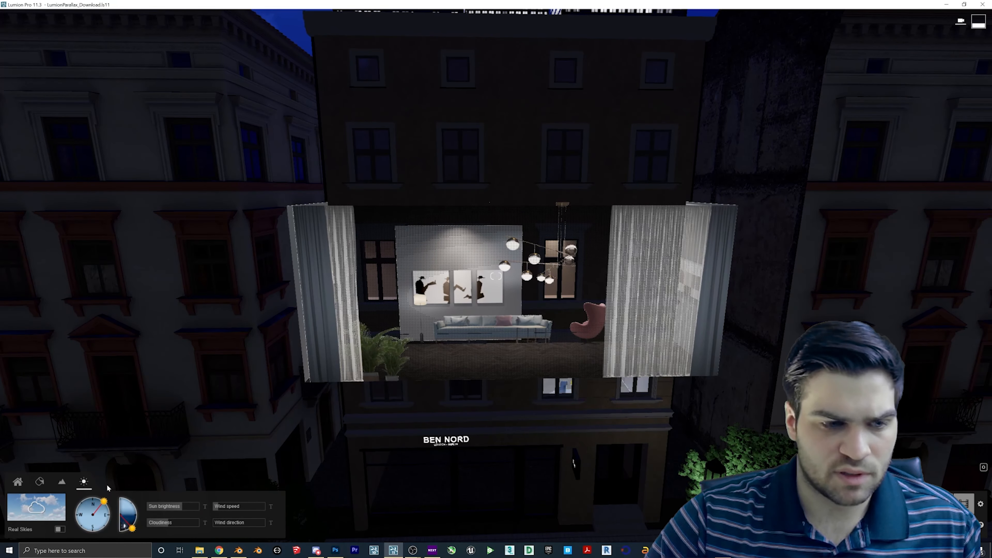
{"action": "left_click", "coordinate": [41, 484]}
{"action": "left_click", "coordinate": [538, 312]}
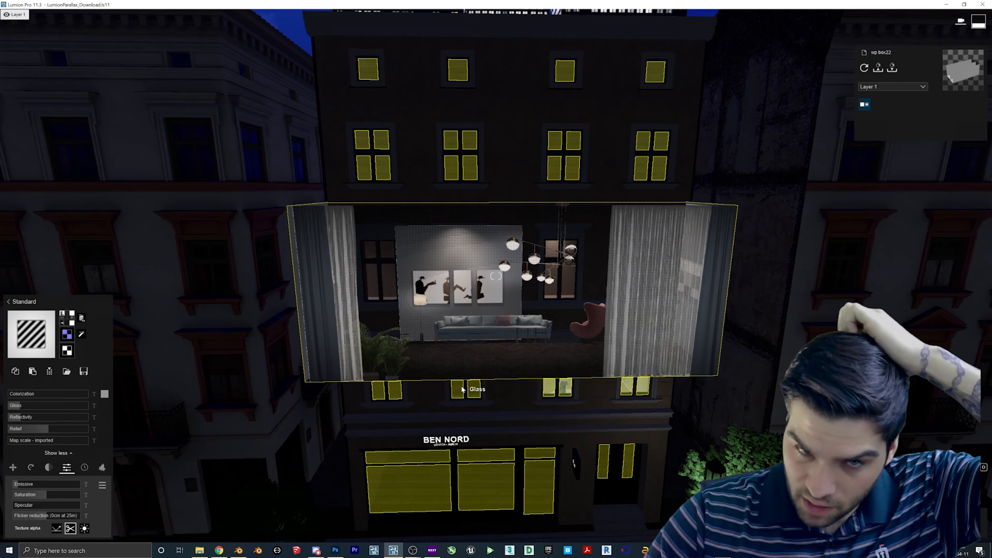
- Delete the box mesh's front and back faces to open it up
{"action": "left_click", "coordinate": [238, 550]}
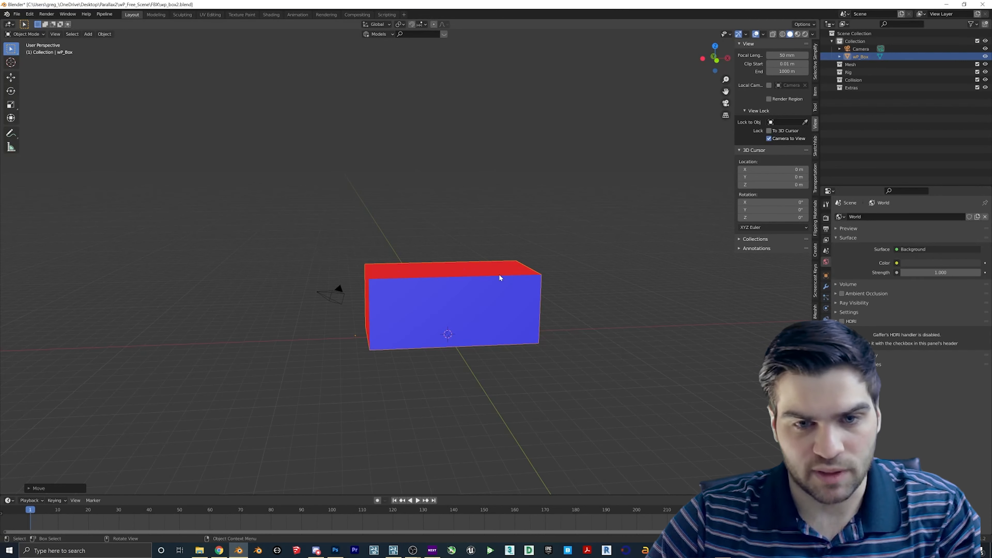
{"action": "mouse_move", "coordinate": [429, 298]}
{"action": "middle_mouse_down"}
{"action": "mouse_move", "coordinate": [453, 305]}
{"action": "mouse_move", "coordinate": [378, 307]}
{"action": "mouse_move", "coordinate": [411, 308]}
{"action": "mouse_move", "coordinate": [391, 298]}
{"action": "mouse_move", "coordinate": [415, 297]}
{"action": "middle_mouse_up"}
{"action": "left_click", "coordinate": [455, 305]}
{"action": "scroll", "coordinate": [477, 301], "scroll_direction": "up", "scroll_amount": 3}
{"action": "key", "text": "Tab"}
{"action": "left_click", "coordinate": [449, 297]}
{"action": "key", "text": "x"}
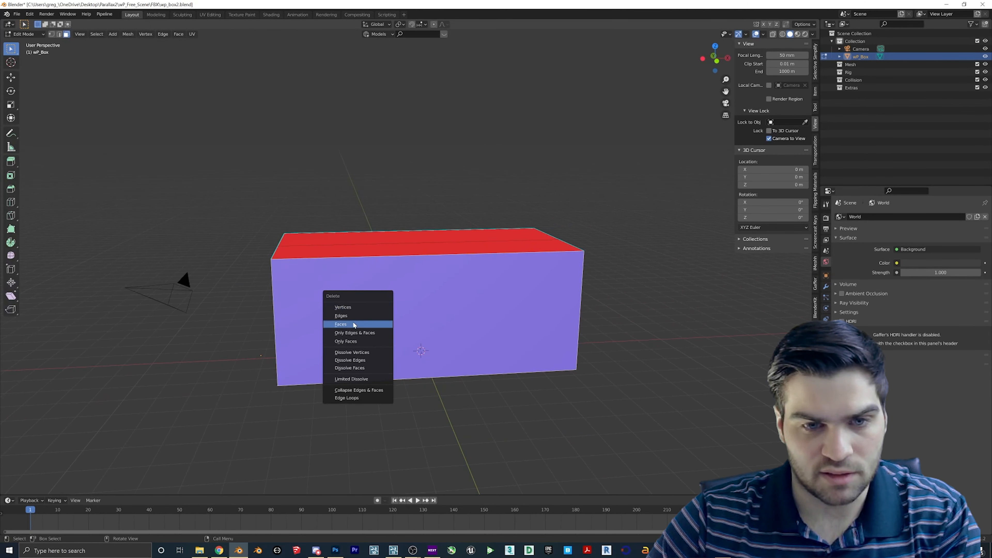
{"action": "left_click", "coordinate": [354, 324]}
{"action": "left_click", "coordinate": [391, 298]}
{"action": "key", "text": "x"}
{"action": "left_click", "coordinate": [383, 308]}
{"action": "key", "text": "Tab"}
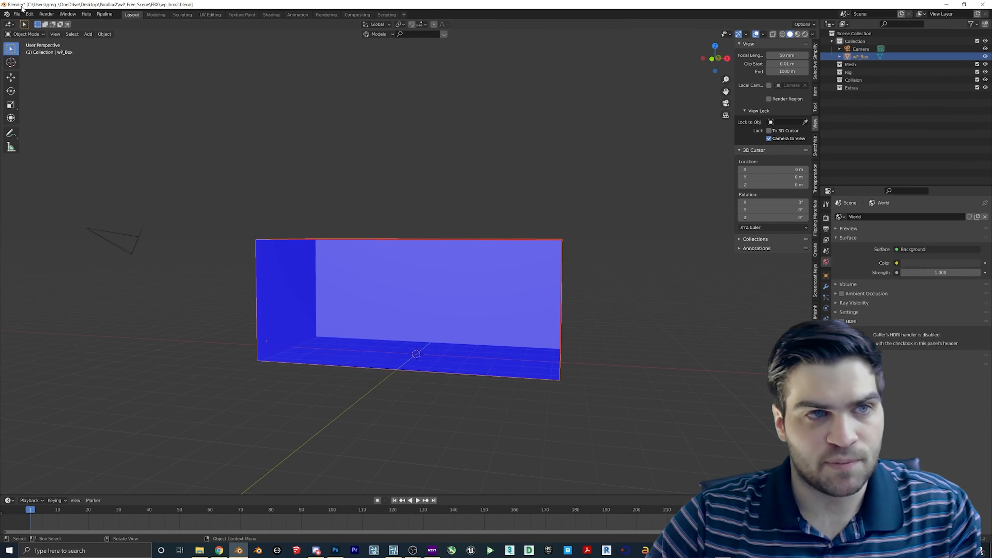
- Save wp_box2.blend and re-export the box as FBX, overwriting wp_box2.fbx
{"action": "left_click", "coordinate": [17, 14]}
{"action": "left_click", "coordinate": [28, 65]}
{"action": "left_click", "coordinate": [17, 14]}
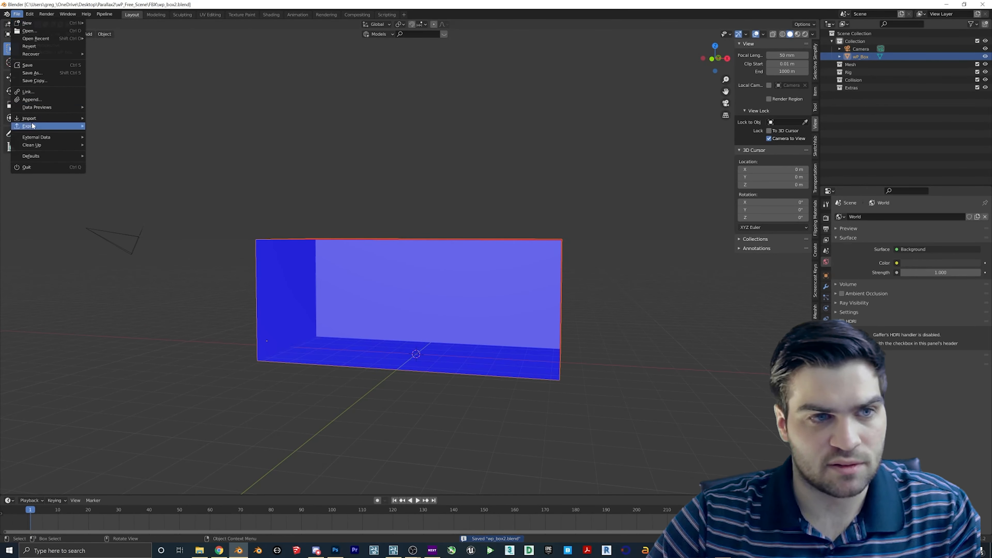
{"action": "mouse_move", "coordinate": [32, 126]}
{"action": "left_click", "coordinate": [117, 177]}
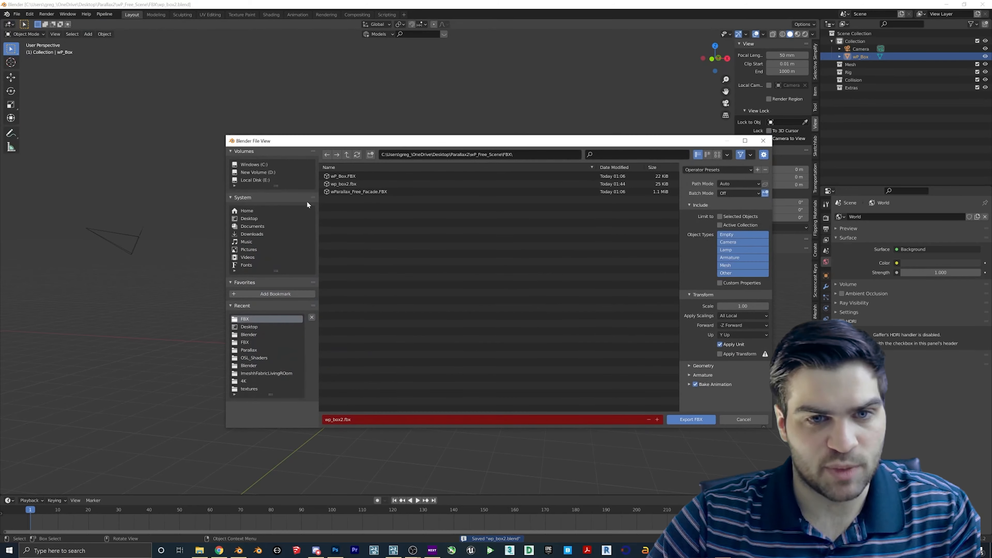
{"action": "double_click", "coordinate": [350, 185]}
{"action": "middle_click_drag", "start_coordinate": [427, 337], "coordinate": [437, 335]}
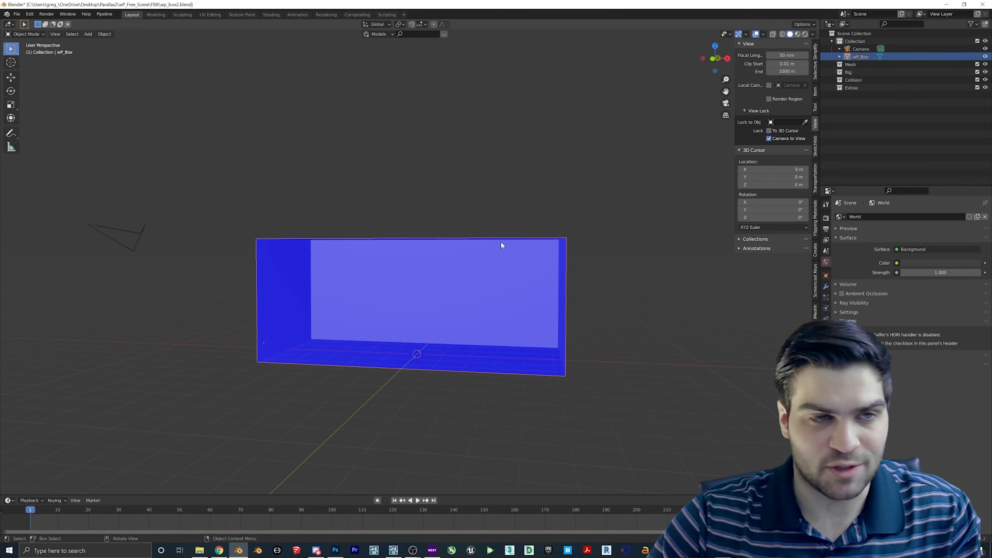
{"action": "left_click", "coordinate": [394, 550]}
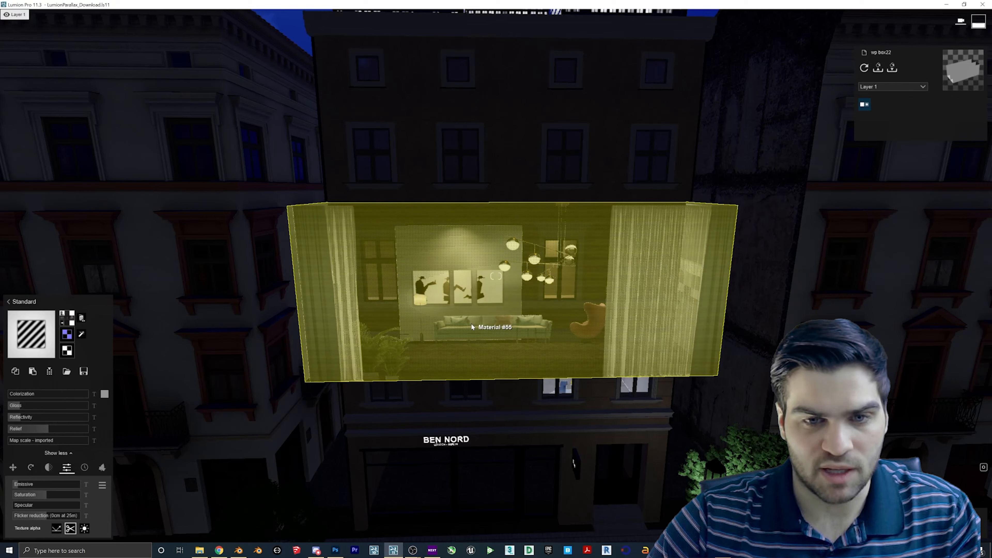
- Re-import the updated wp_box2 model and close the material settings
{"action": "left_click", "coordinate": [864, 67]}
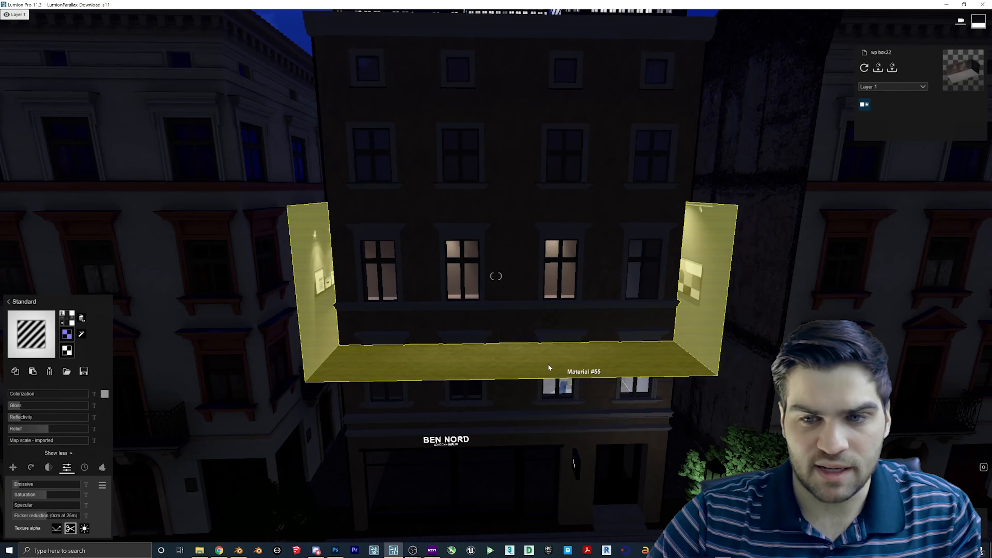
{"action": "right_click_drag", "start_coordinate": [547, 363], "coordinate": [549, 309]}
{"action": "key", "text": "w"}
{"action": "key", "text": "s"}
{"action": "key", "text": "s"}
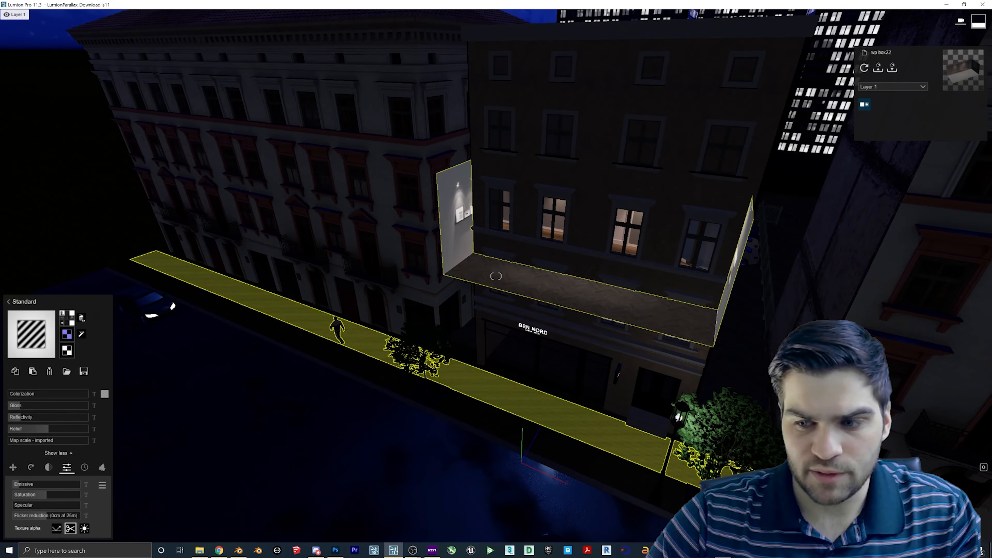
{"action": "left_click", "coordinate": [955, 524]}
- Slide the room box out from the BEN NORD facade and raise it about 4.67 m
{"action": "left_click", "coordinate": [18, 481]}
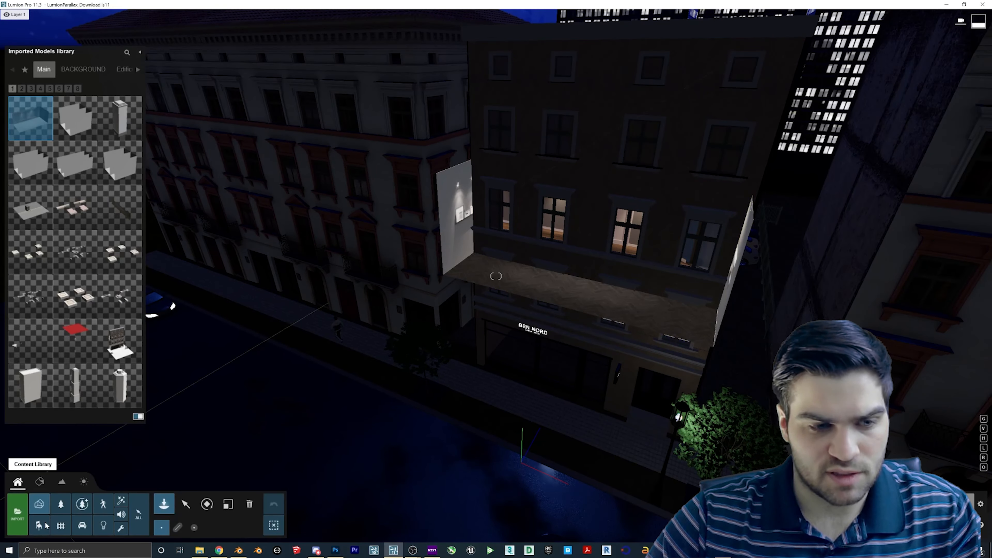
{"action": "left_click", "coordinate": [194, 506]}
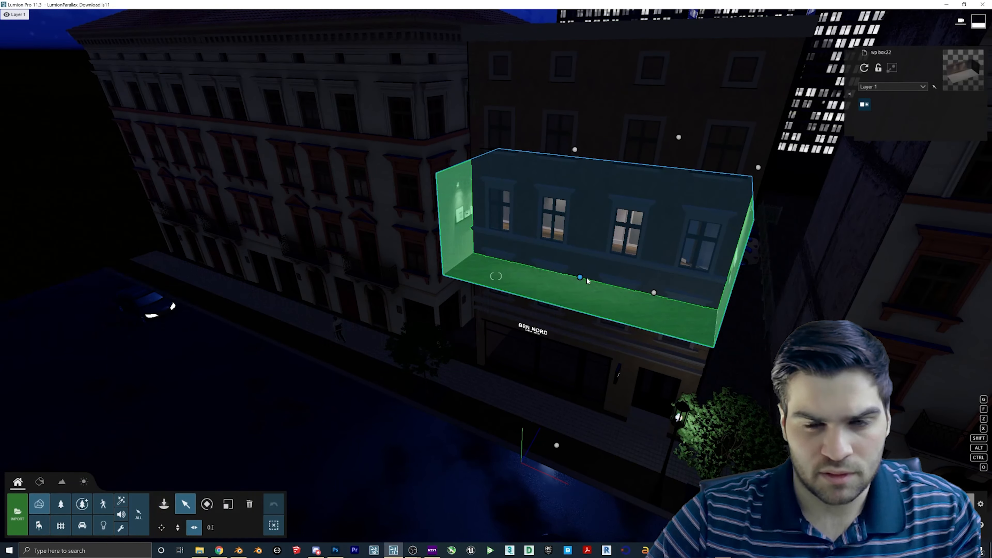
{"action": "left_click", "coordinate": [558, 309]}
{"action": "left_click_drag", "start_coordinate": [559, 308], "coordinate": [551, 321]}
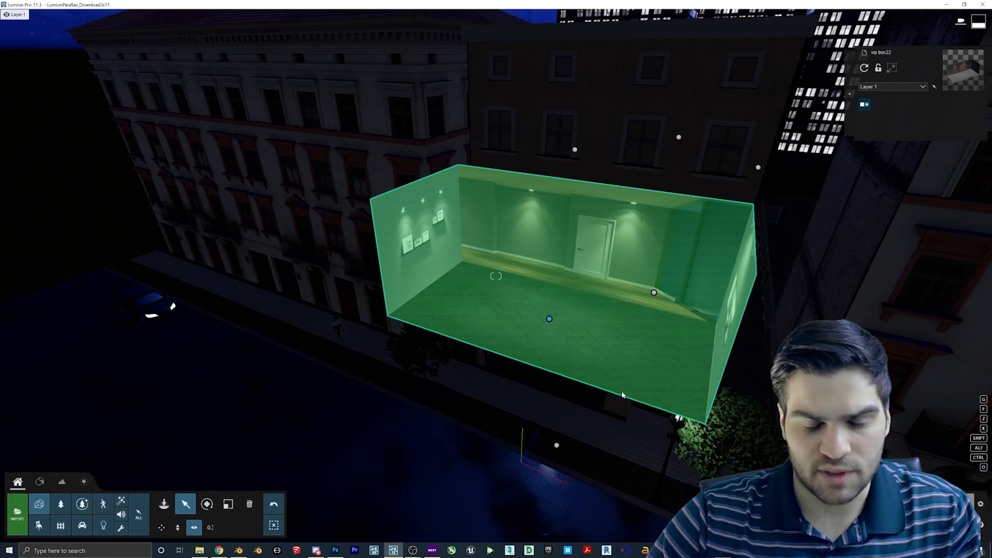
{"action": "key", "text": "w"}
{"action": "right_click_drag", "start_coordinate": [551, 320], "coordinate": [640, 318]}
{"action": "right_click_drag", "start_coordinate": [504, 302], "coordinate": [528, 290]}
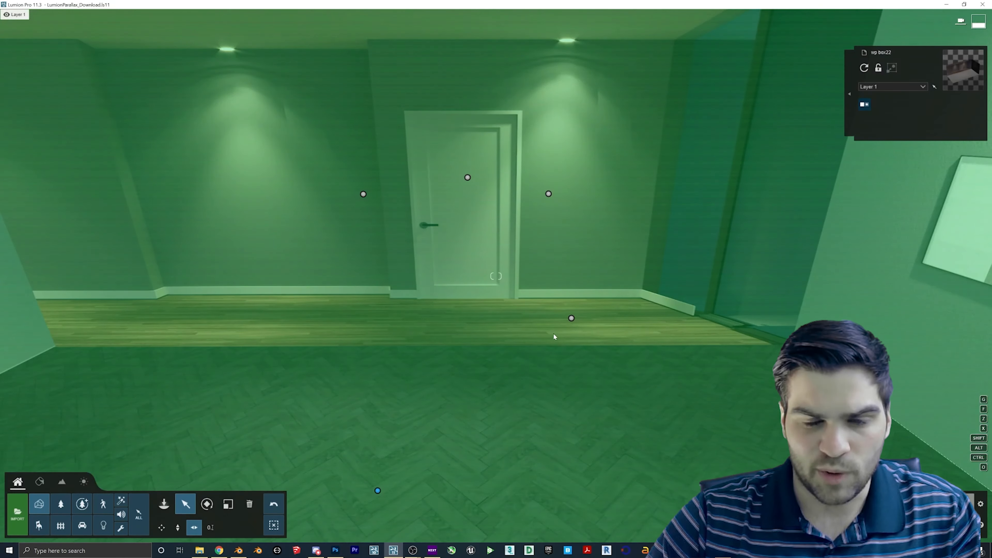
{"action": "key", "text": "s"}
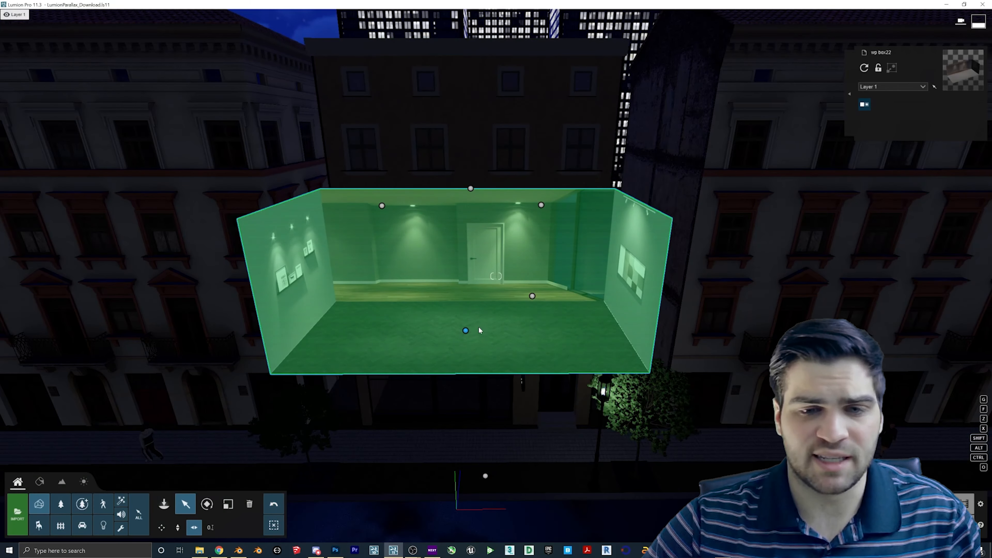
{"action": "left_click_drag", "start_coordinate": [467, 330], "coordinate": [472, 270]}
- Raise the room box up the facade toward the top-floor windows
{"action": "right_click_drag", "start_coordinate": [471, 270], "coordinate": [460, 231]}
{"action": "key", "text": "w"}
{"action": "key", "text": "s"}
{"action": "key", "text": "s"}
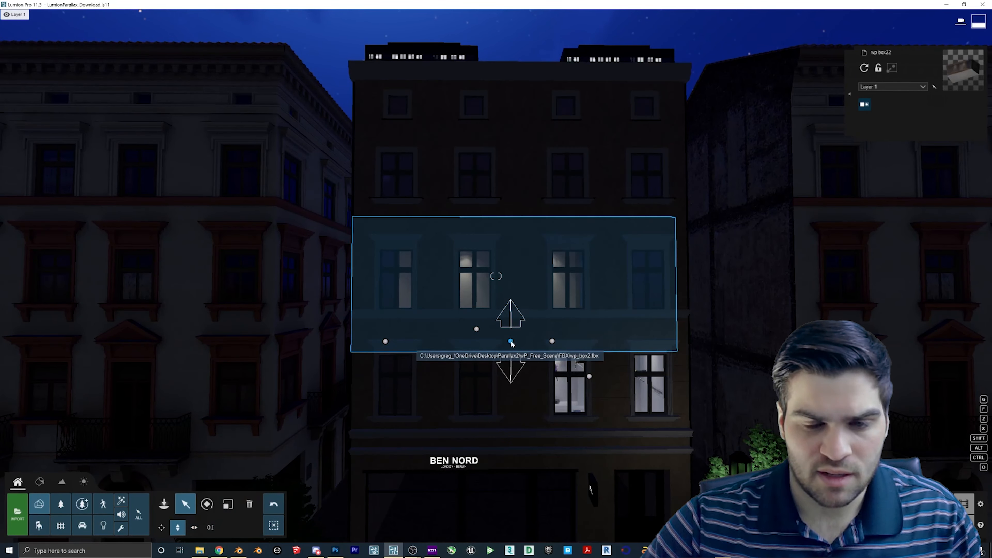
{"action": "left_click_drag", "start_coordinate": [510, 341], "coordinate": [535, 249]}
{"action": "key", "text": "l"}
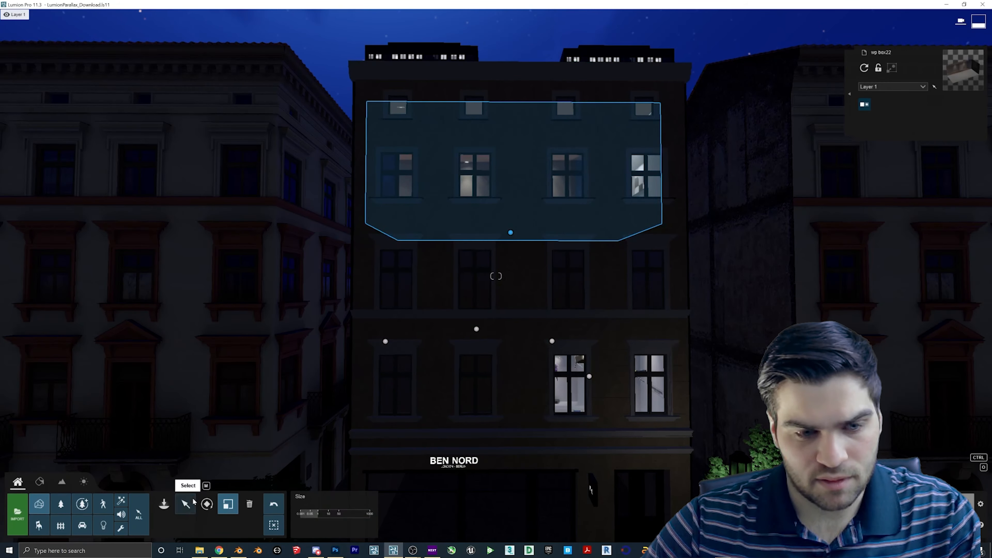
{"action": "left_click", "coordinate": [186, 503]}
{"action": "left_click", "coordinate": [178, 528]}
{"action": "left_click_drag", "start_coordinate": [510, 232], "coordinate": [510, 225]}
- Centre the box sideways, nudge it up slightly, and check its placement from the street
{"action": "left_click", "coordinate": [194, 527]}
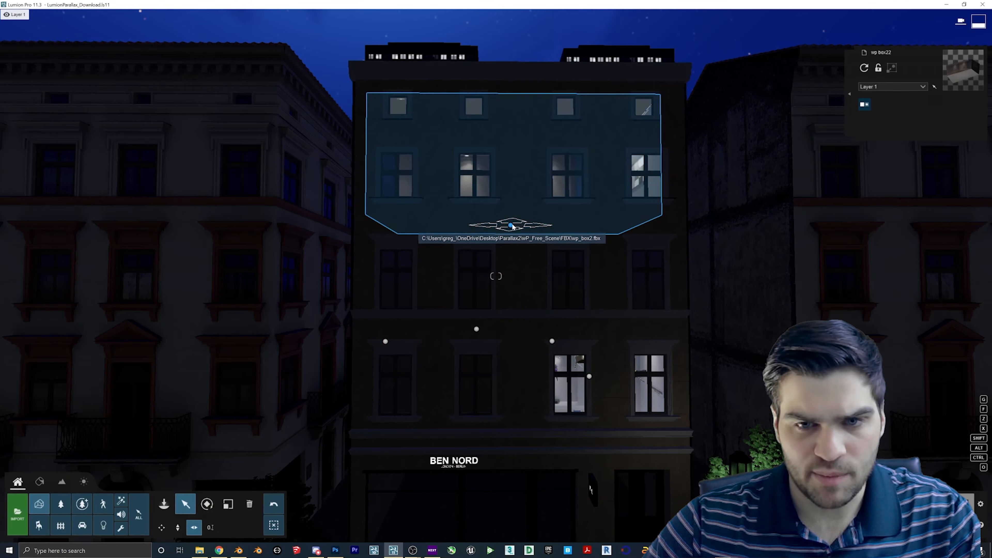
{"action": "left_click_drag", "start_coordinate": [513, 227], "coordinate": [515, 226]}
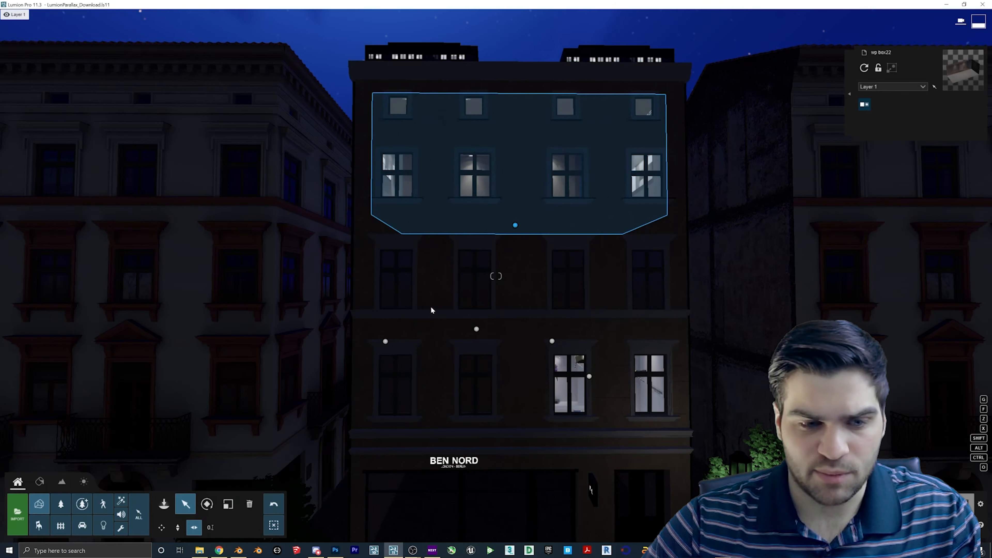
{"action": "left_click", "coordinate": [184, 530]}
{"action": "left_click_drag", "start_coordinate": [515, 225], "coordinate": [515, 223]}
{"action": "right_click_drag", "start_coordinate": [523, 252], "coordinate": [496, 359]}
{"action": "key", "text": "s"}
{"action": "key", "text": "w"}
{"action": "key", "text": "s"}
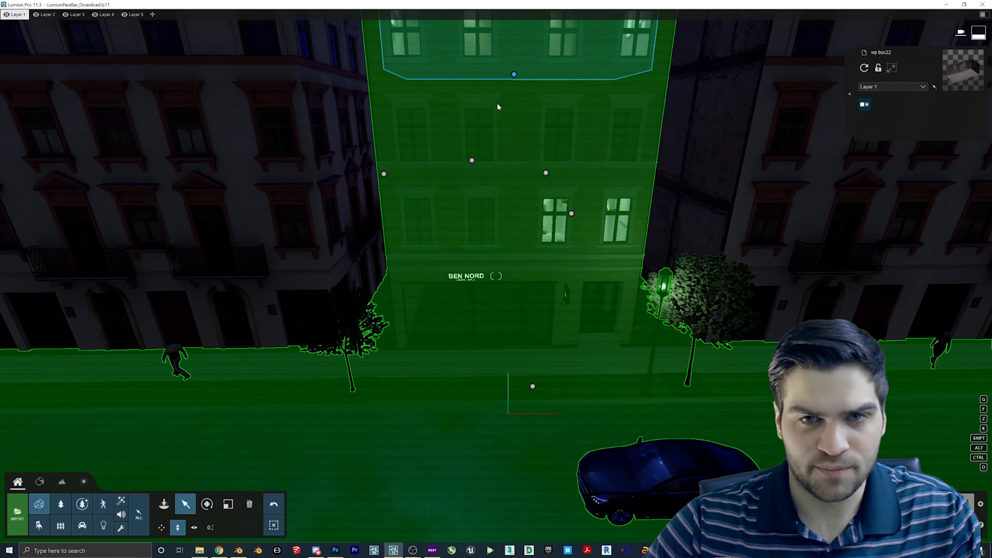
{"action": "right_click_drag", "start_coordinate": [358, 402], "coordinate": [324, 475]}
{"action": "left_click", "coordinate": [238, 550]}
{"action": "mouse_move", "coordinate": [444, 331]}
{"action": "middle_mouse_down"}
{"action": "mouse_move", "coordinate": [459, 331]}
{"action": "mouse_move", "coordinate": [457, 341]}
{"action": "mouse_move", "coordinate": [459, 326]}
{"action": "mouse_move", "coordinate": [445, 332]}
{"action": "mouse_move", "coordinate": [455, 330]}
{"action": "middle_mouse_up"}
- Undo the last face selection change, return to Object Mode and save wp_box2.blend
{"action": "key", "text": "Tab"}
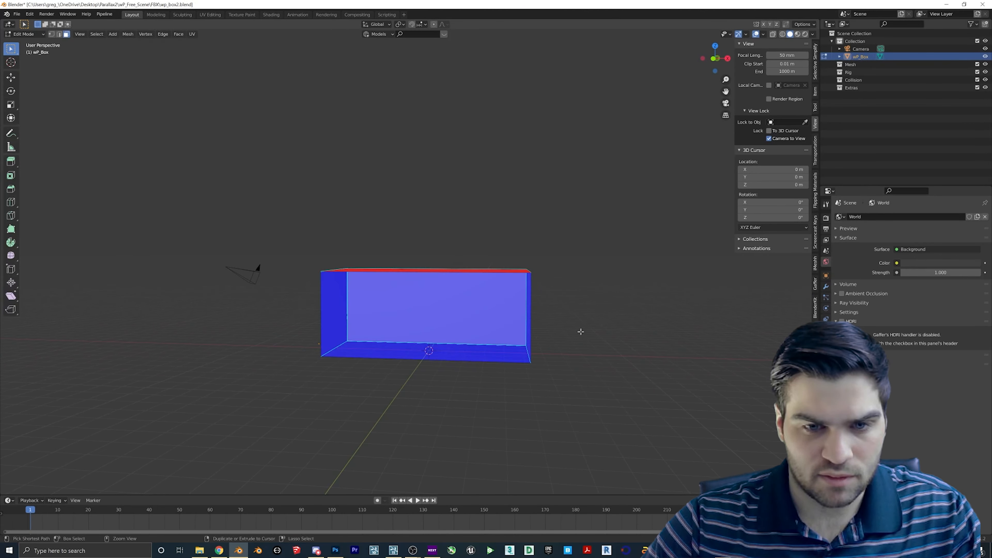
{"action": "key", "text": "ctrl+z"}
{"action": "key", "text": "ctrl+z"}
{"action": "middle_click_drag", "start_coordinate": [580, 332], "coordinate": [515, 347]}
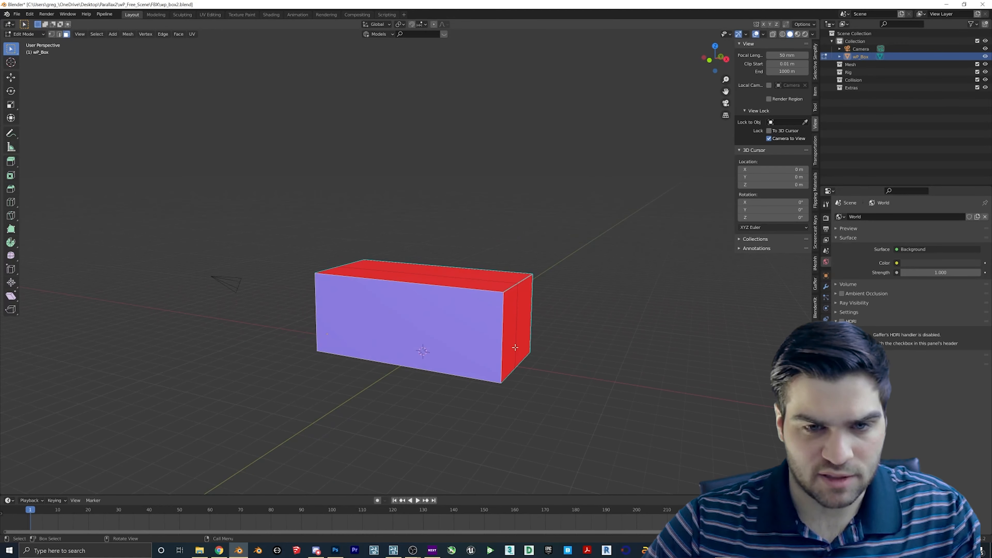
{"action": "key", "text": "Tab"}
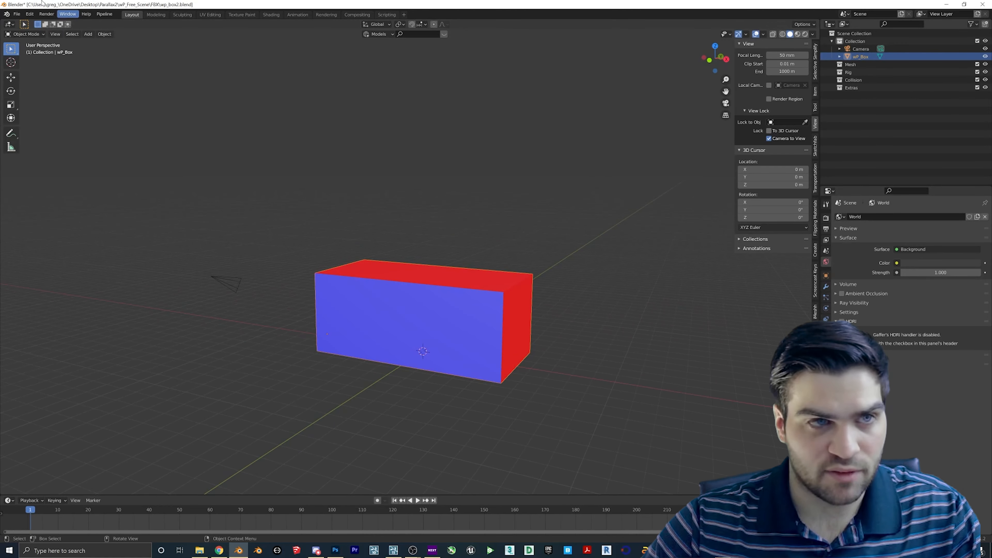
{"action": "left_click", "coordinate": [20, 16]}
{"action": "left_click", "coordinate": [26, 62]}
{"action": "mouse_move", "coordinate": [40, 127]}
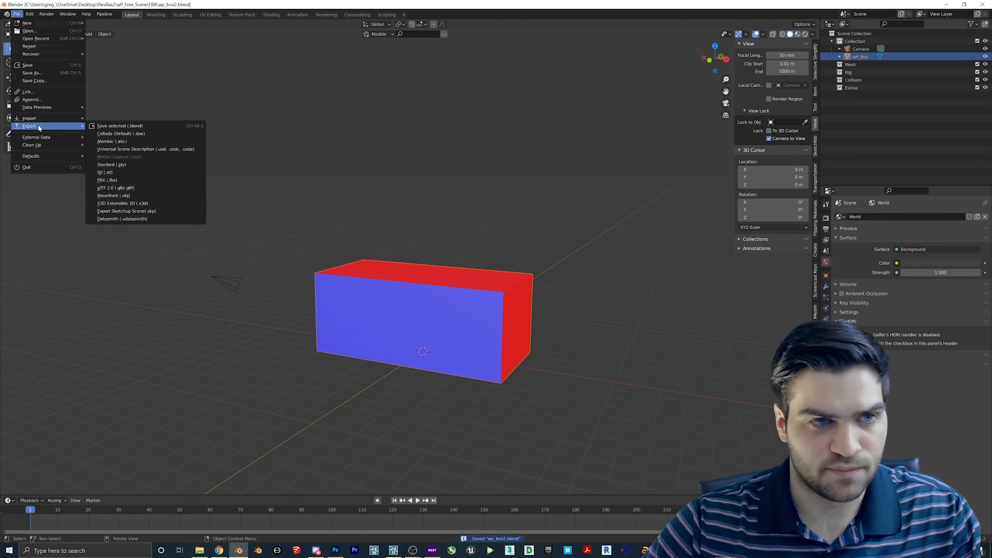
- Scale the box to 0.75 along X only
{"action": "middle_click_drag", "start_coordinate": [522, 194], "coordinate": [475, 314]}
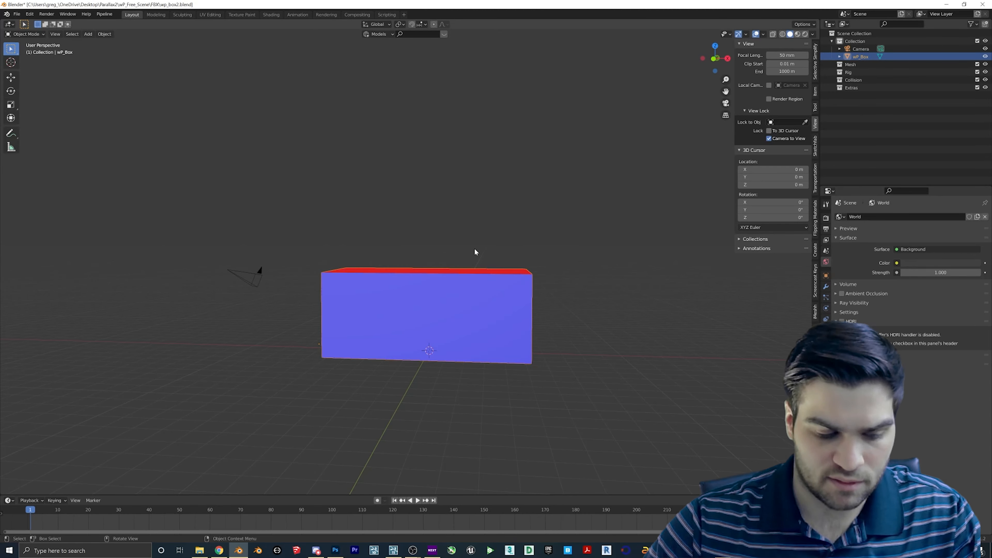
{"action": "type", "text": "s.75"}
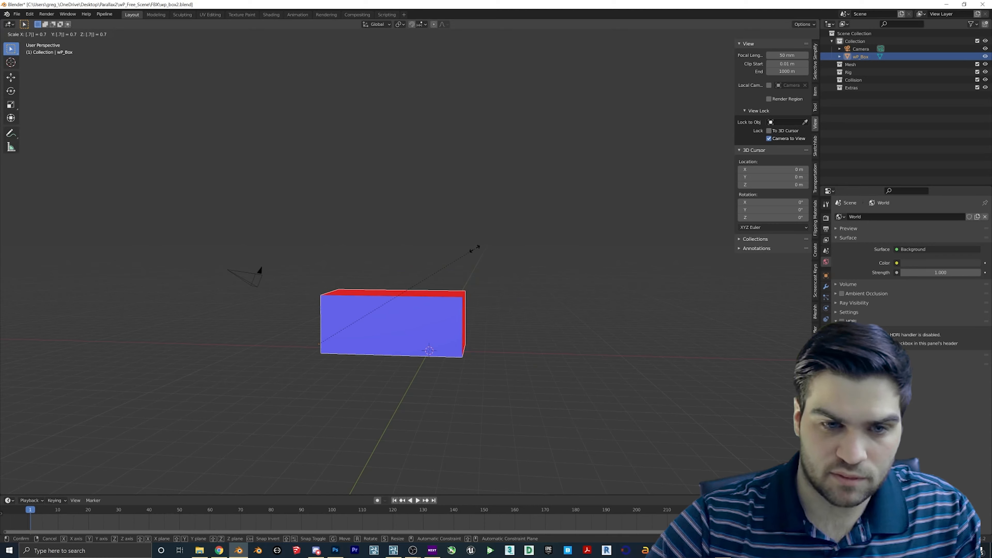
{"action": "key", "text": "Escape"}
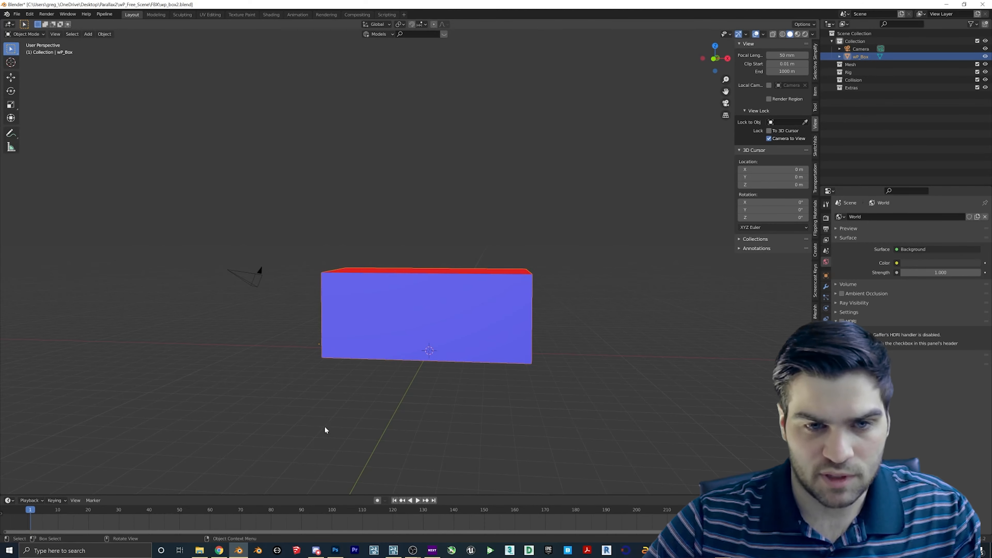
{"action": "type", "text": "sx."}
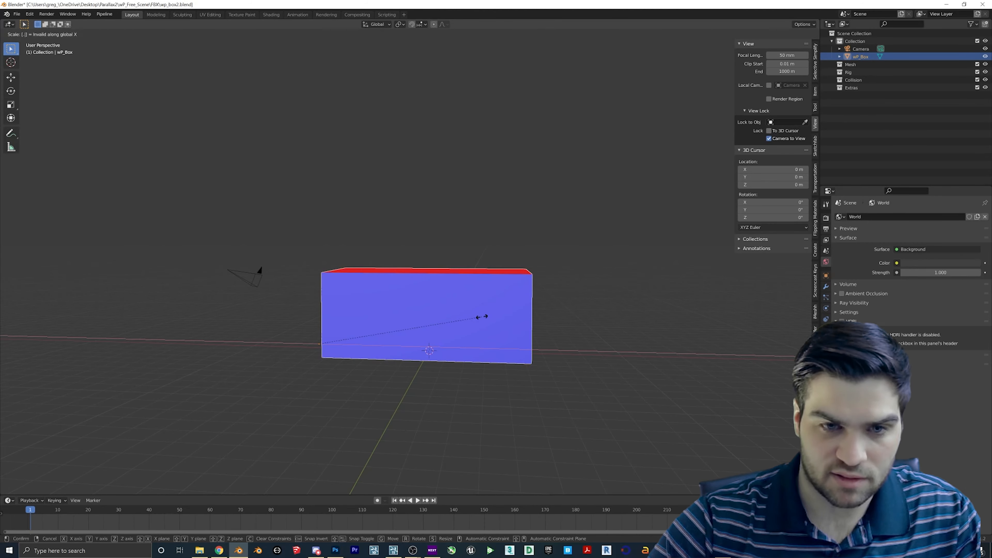
{"action": "type", "text": "75"}
{"action": "key", "text": "Return"}
- Move the narrowed box sideways along the X axis to its new position
{"action": "key", "text": "g"}
{"action": "key", "text": "y"}
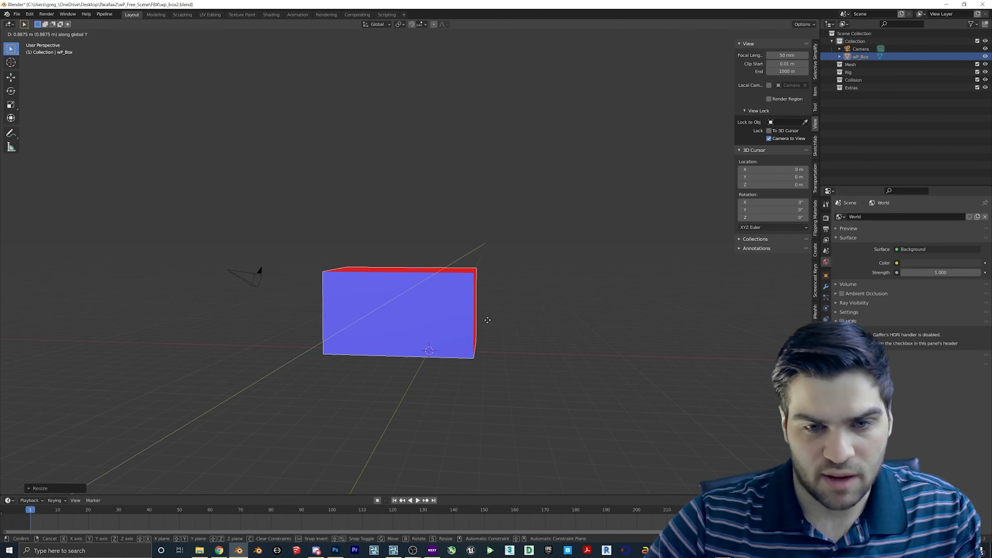
{"action": "key", "text": "x"}
{"action": "left_click", "coordinate": [507, 329]}
{"action": "middle_click_drag", "start_coordinate": [373, 328], "coordinate": [391, 332]}
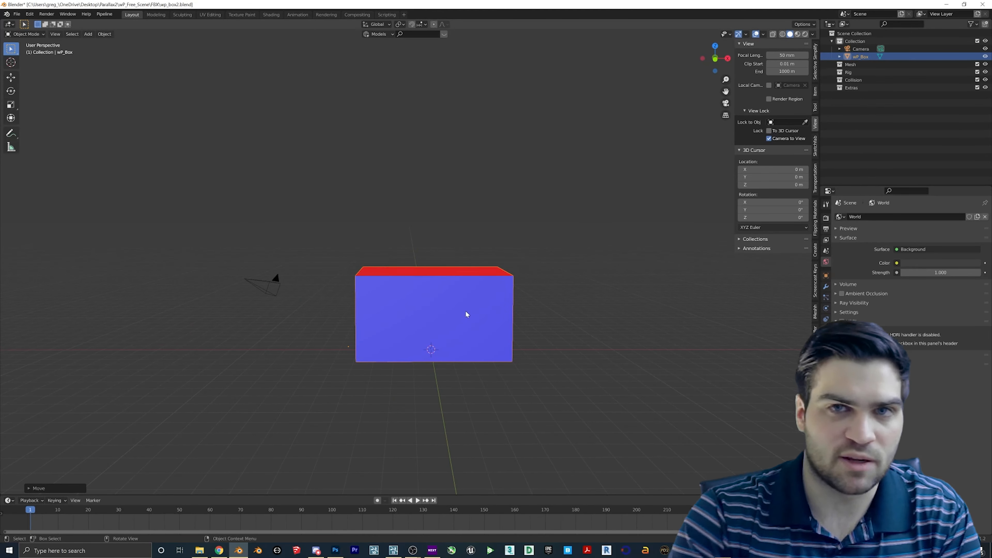
- Save wp_box2.blend with the narrowed box
{"action": "left_click", "coordinate": [17, 14]}
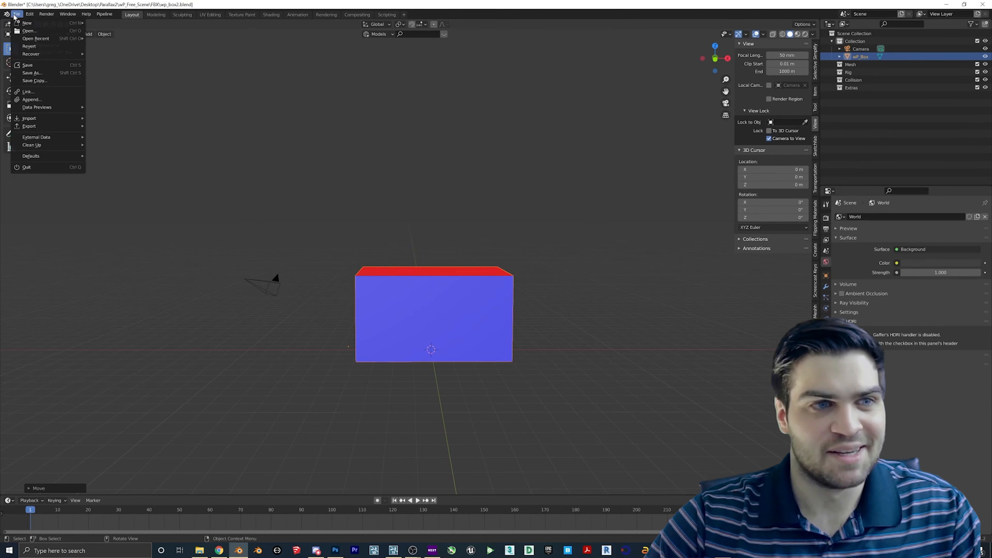
{"action": "left_click", "coordinate": [39, 70]}
{"action": "left_click", "coordinate": [763, 141]}
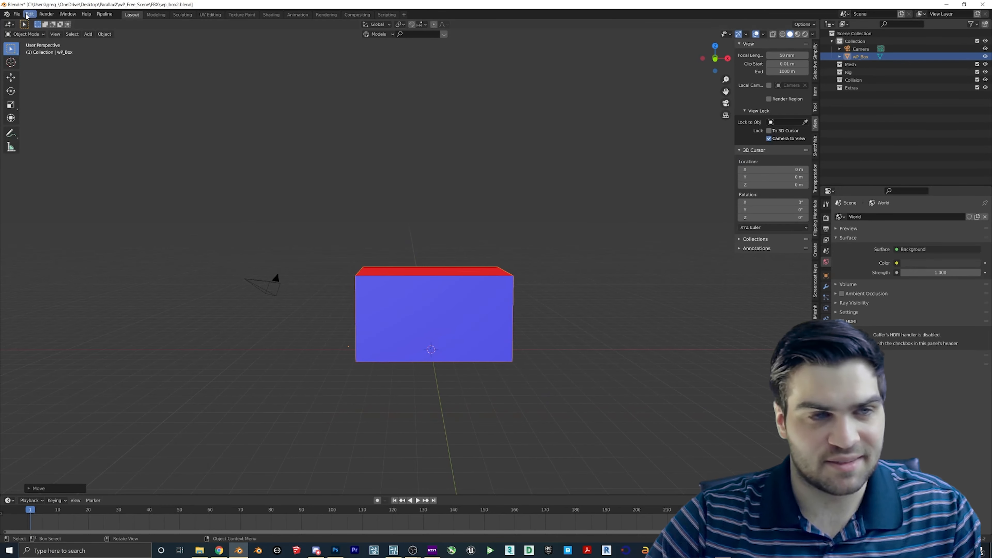
{"action": "left_click", "coordinate": [17, 14]}
{"action": "left_click", "coordinate": [28, 65]}
- Export the box as FBX under the new name wp_box2Full.fbx
{"action": "left_click", "coordinate": [16, 14]}
{"action": "mouse_move", "coordinate": [29, 126]}
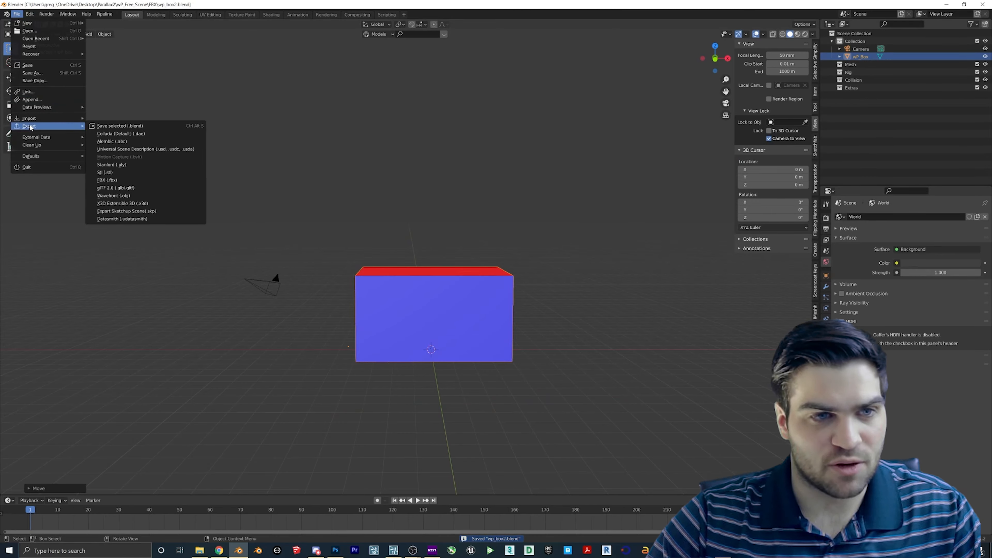
{"action": "left_click", "coordinate": [159, 173]}
{"action": "left_click", "coordinate": [365, 185]}
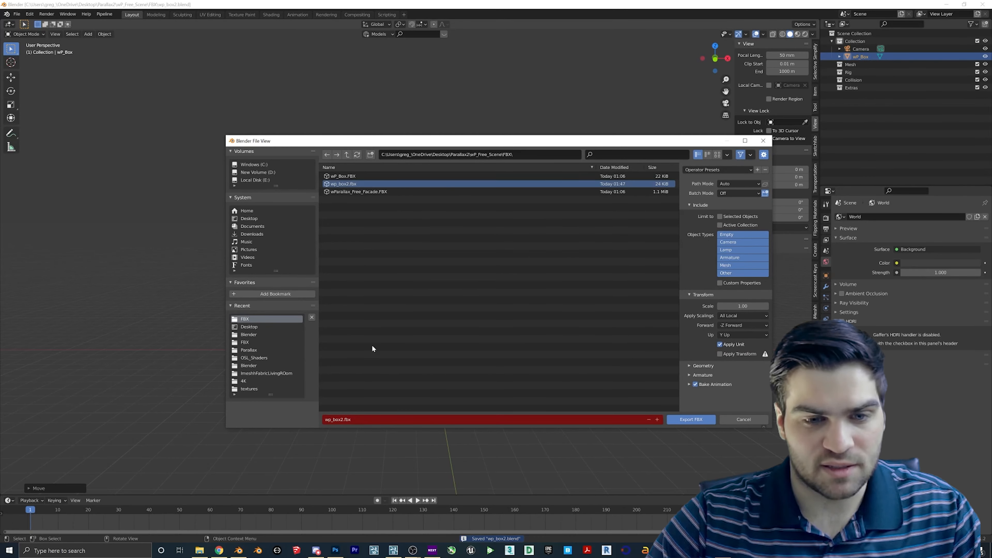
{"action": "left_click", "coordinate": [339, 419]}
{"action": "type", "text": "Full"}
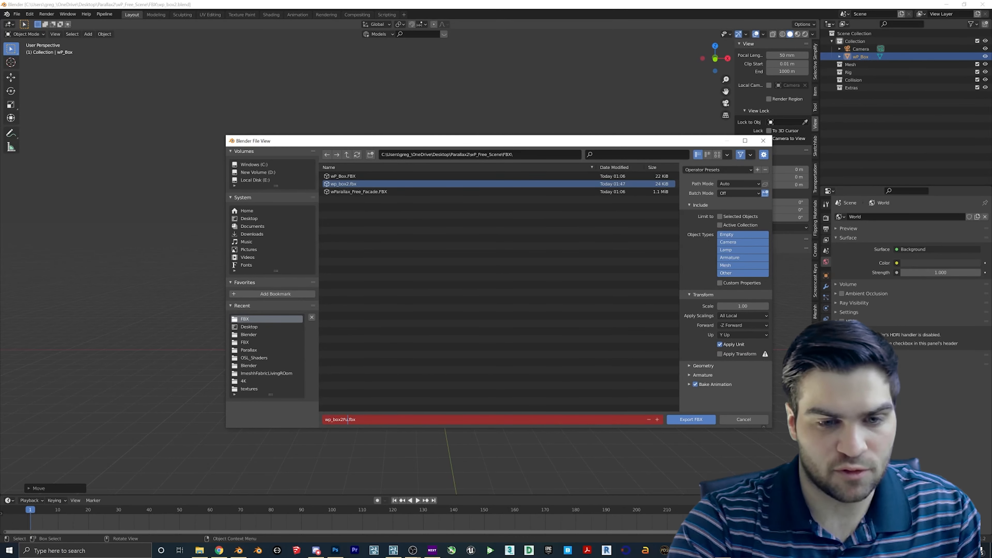
{"action": "key", "text": "Return"}
{"action": "left_click", "coordinate": [701, 419]}
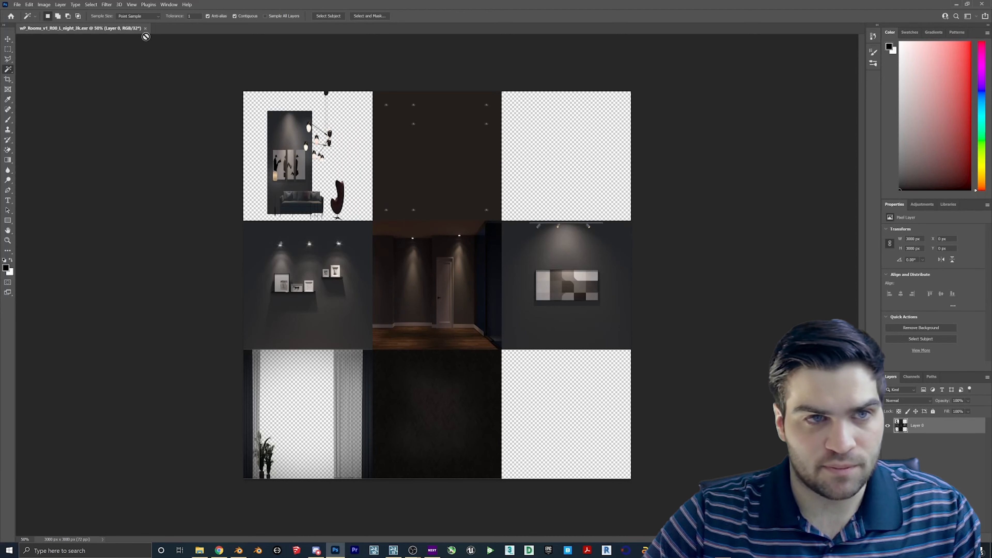
{"action": "left_click", "coordinate": [145, 28]}
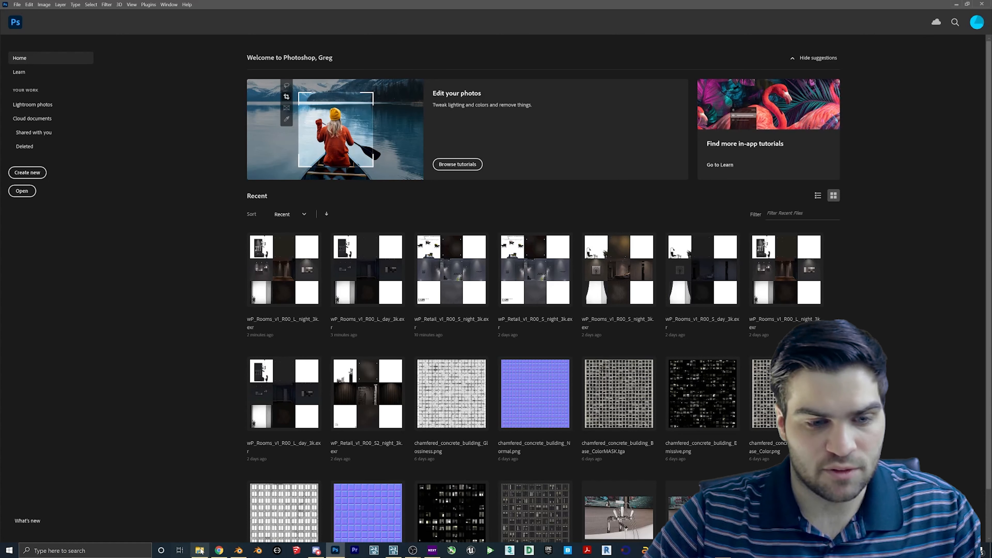
- Open wP_Retail_v1_R00_S2_night_3k.exr in Photoshop and resave it under the same name
{"action": "left_click", "coordinate": [199, 550]}
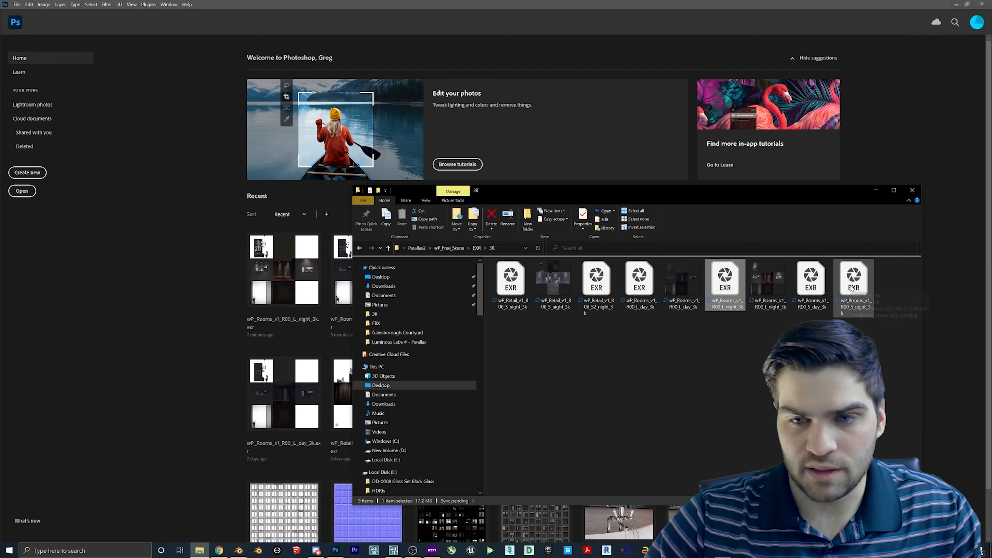
{"action": "left_click_drag", "start_coordinate": [597, 279], "coordinate": [133, 272]}
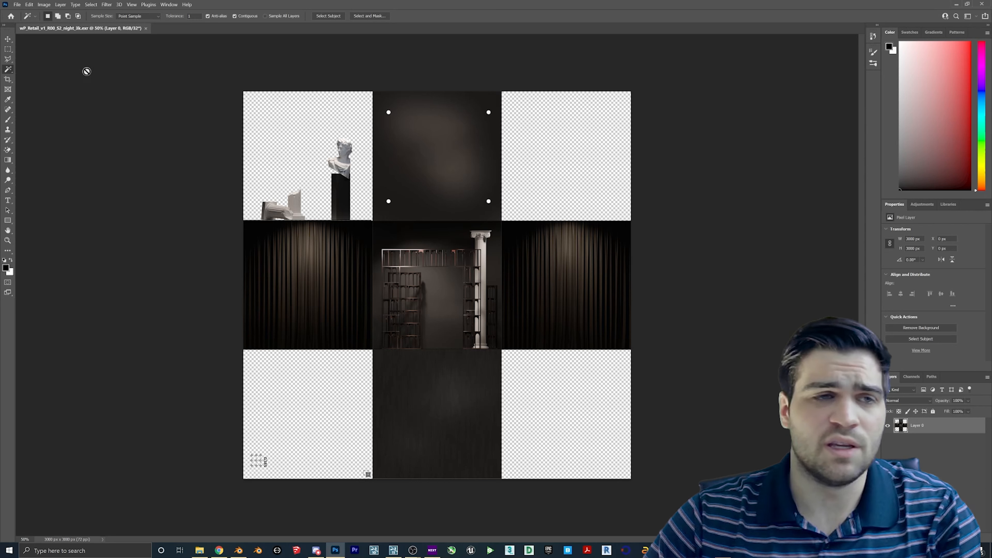
{"action": "left_click", "coordinate": [18, 4]}
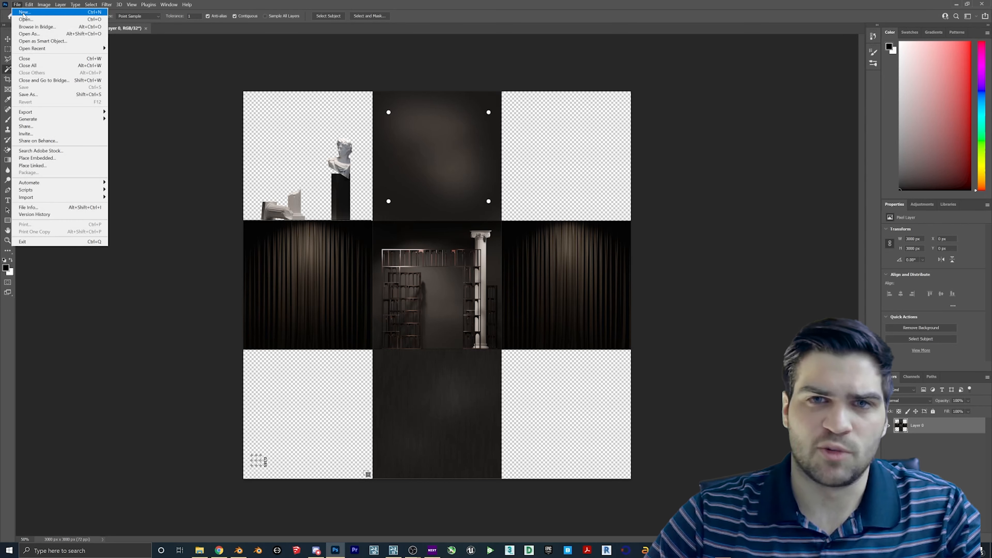
{"action": "mouse_move", "coordinate": [63, 114]}
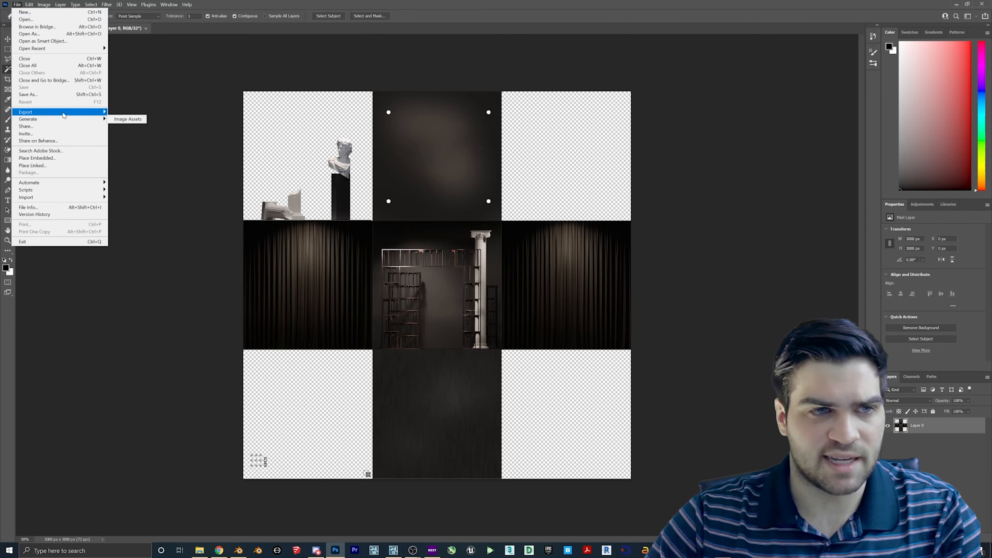
{"action": "left_click", "coordinate": [135, 112]}
{"action": "key", "text": "Right"}
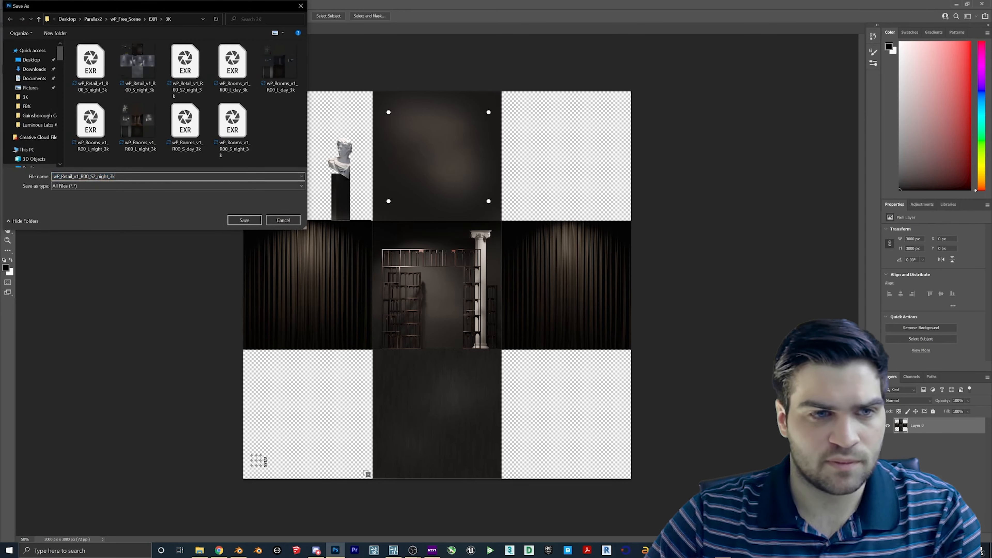
{"action": "key", "text": "Return"}
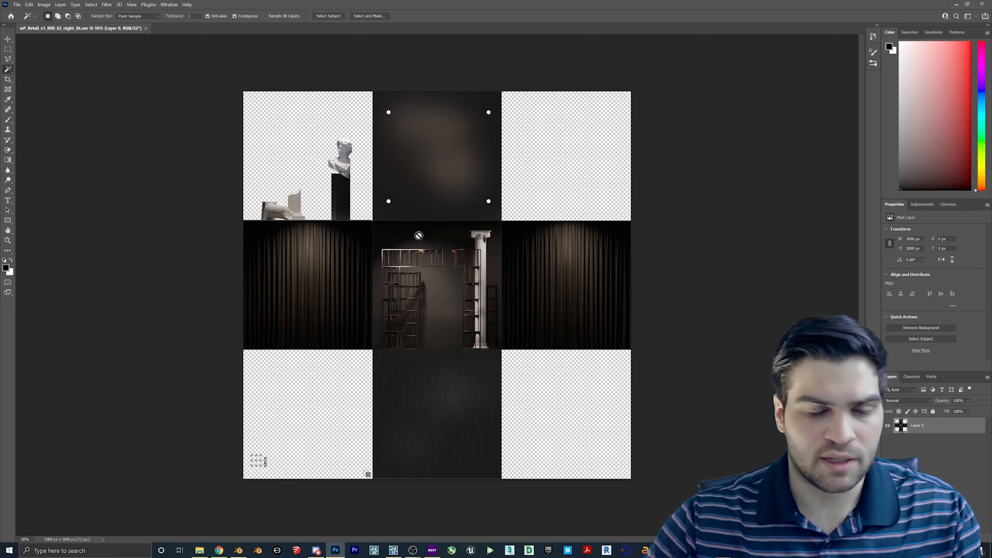
- Raise the sun in Weather to turn the street back to daylight
{"action": "left_click", "coordinate": [393, 549]}
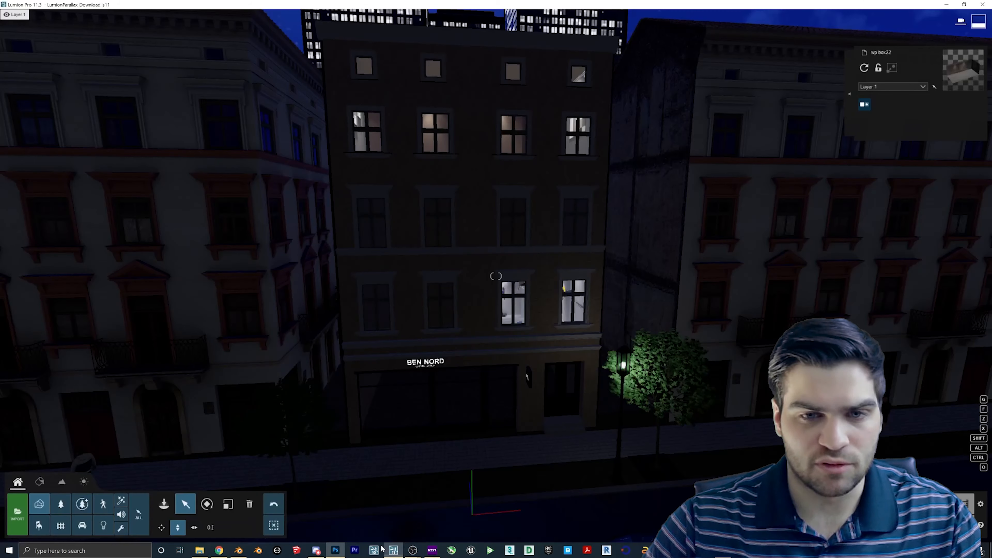
{"action": "left_click", "coordinate": [238, 549]}
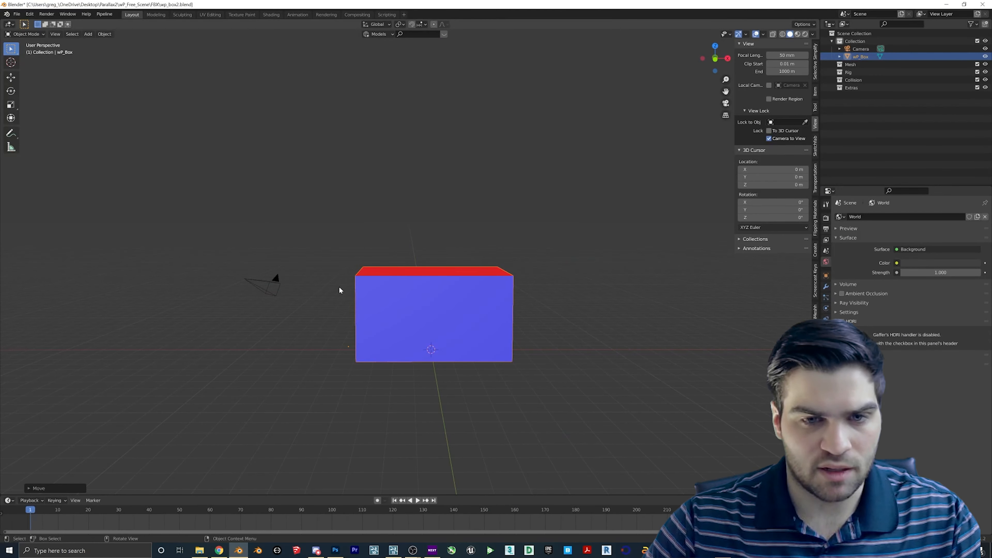
{"action": "left_click", "coordinate": [393, 550]}
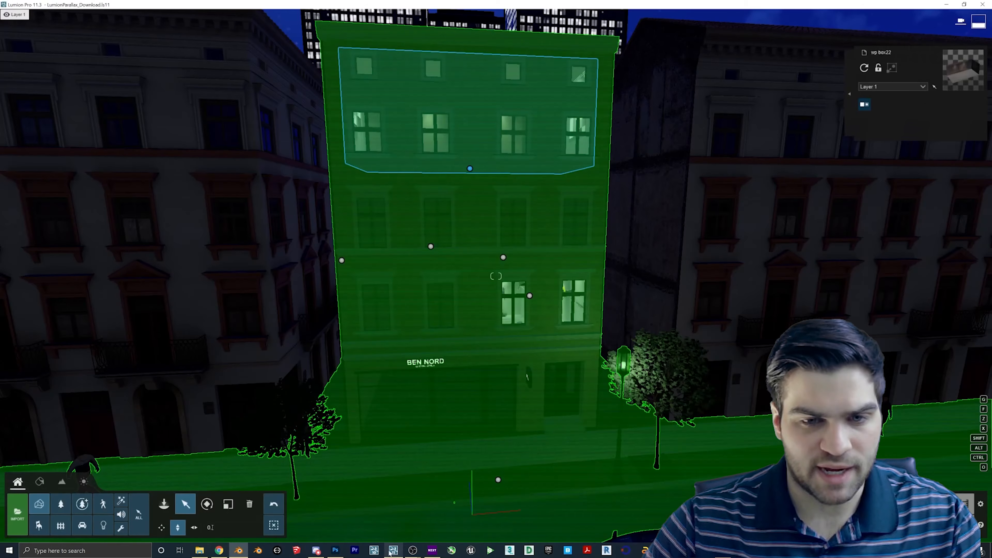
{"action": "right_click_drag", "start_coordinate": [497, 477], "coordinate": [495, 512]}
{"action": "left_click", "coordinate": [84, 482]}
{"action": "left_click_drag", "start_coordinate": [121, 519], "coordinate": [126, 503]}
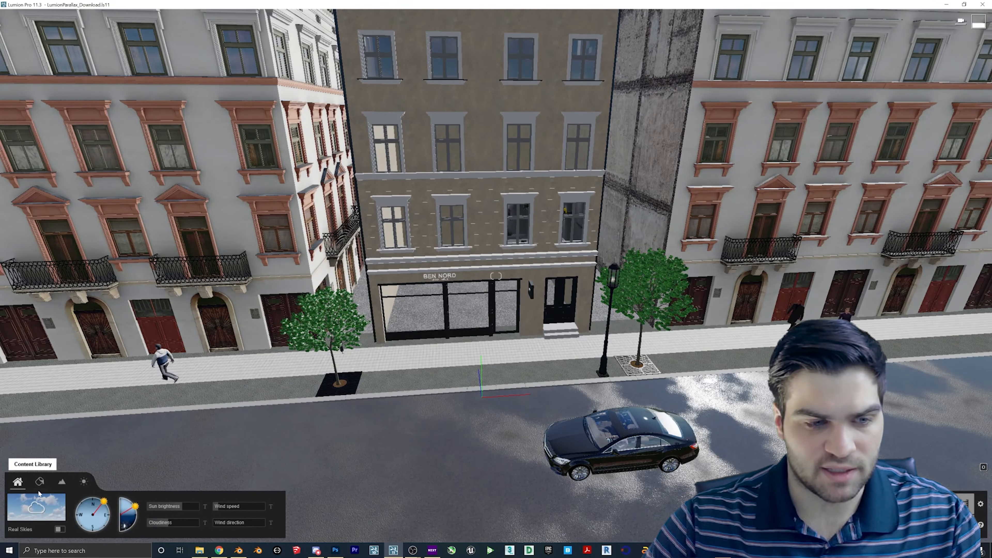
- Import the wp_box2Full.fbx model into the scene
{"action": "left_click", "coordinate": [18, 481]}
{"action": "left_click", "coordinate": [20, 508]}
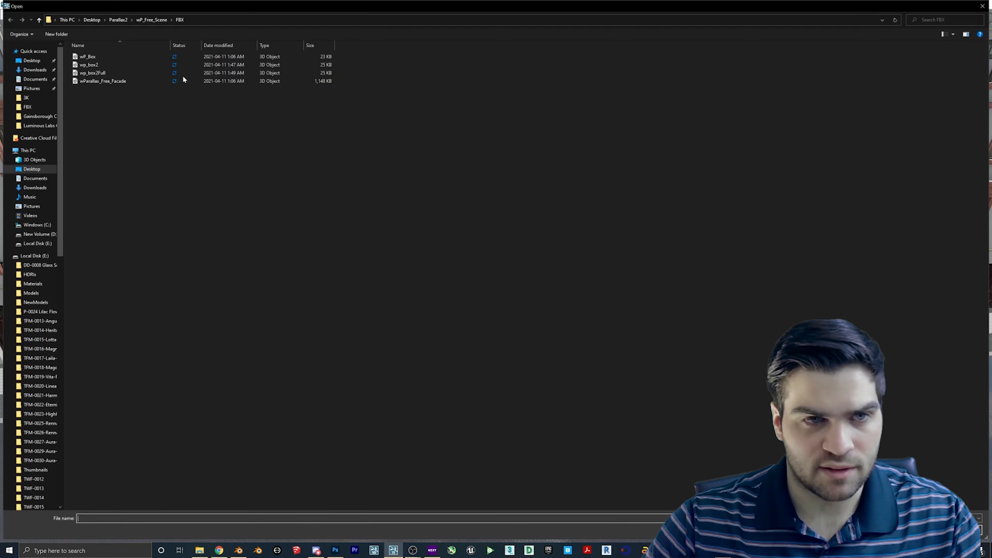
{"action": "double_click", "coordinate": [100, 72]}
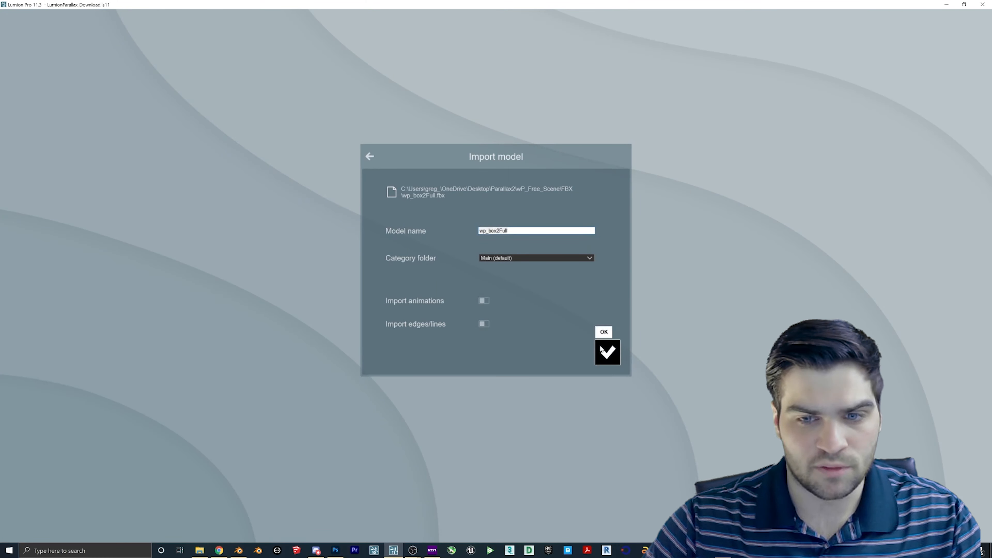
{"action": "left_click", "coordinate": [607, 352]}
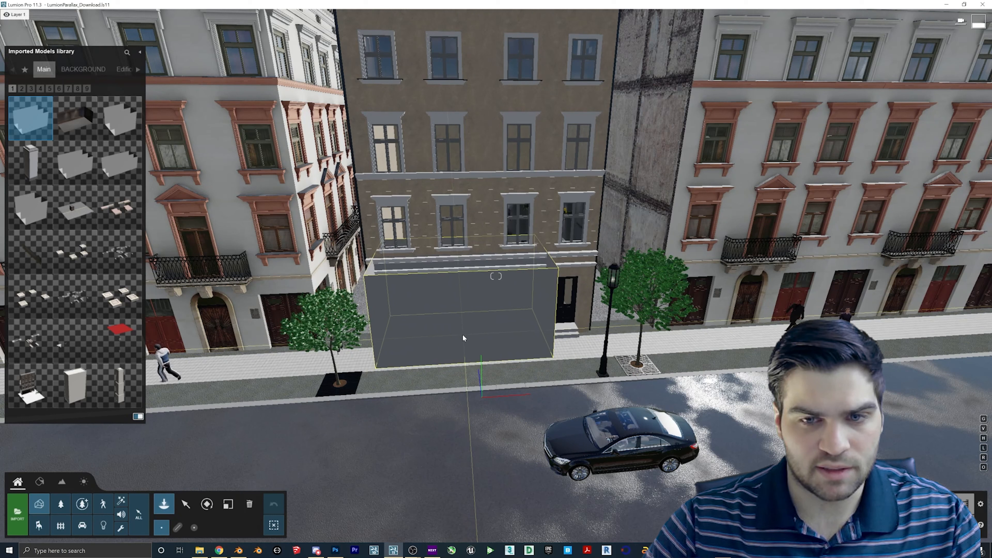
- Place the box at the BEN NORD shopfront and give it a Standard material with the retail night EXR colour map
{"action": "left_click", "coordinate": [459, 335]}
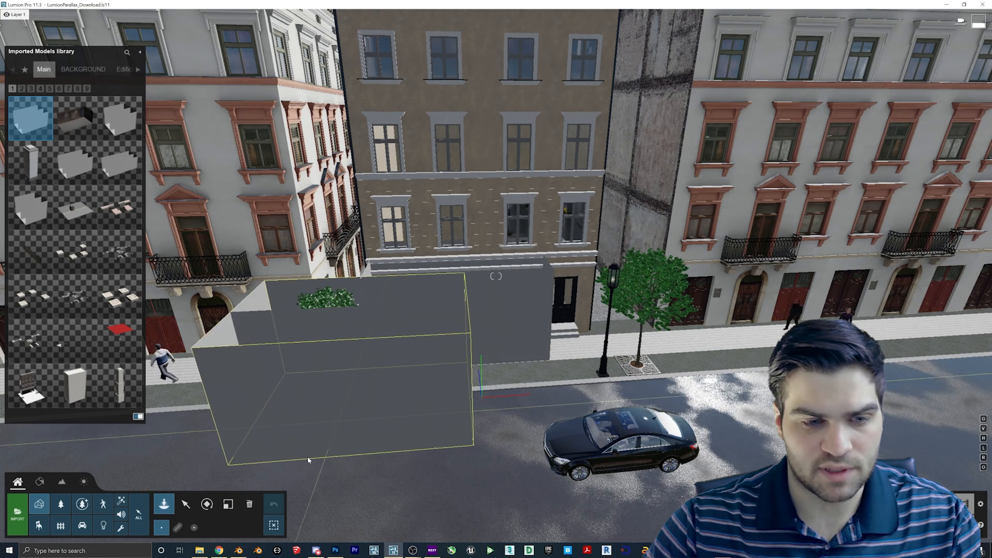
{"action": "left_click", "coordinate": [40, 481]}
{"action": "left_click", "coordinate": [459, 306]}
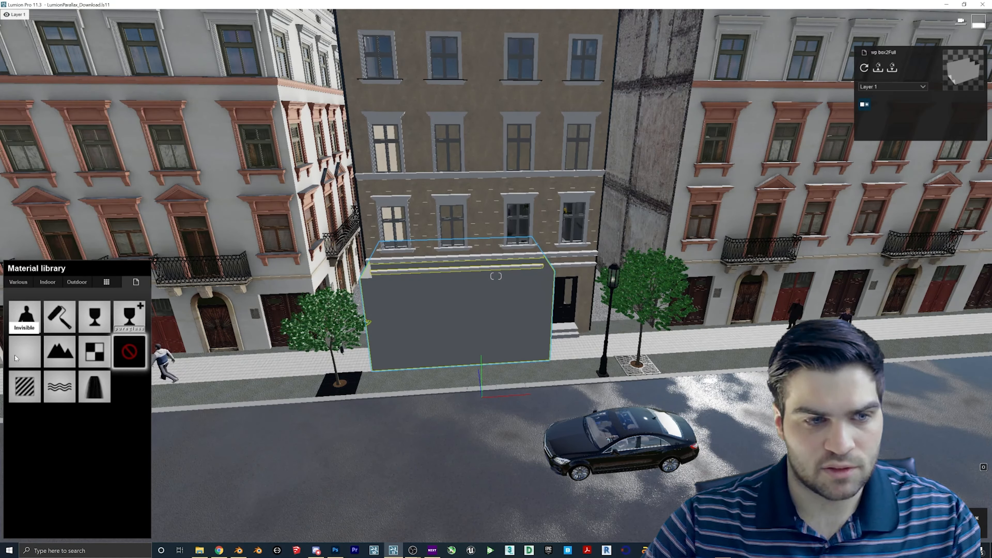
{"action": "left_click", "coordinate": [25, 350]}
{"action": "left_click", "coordinate": [70, 322]}
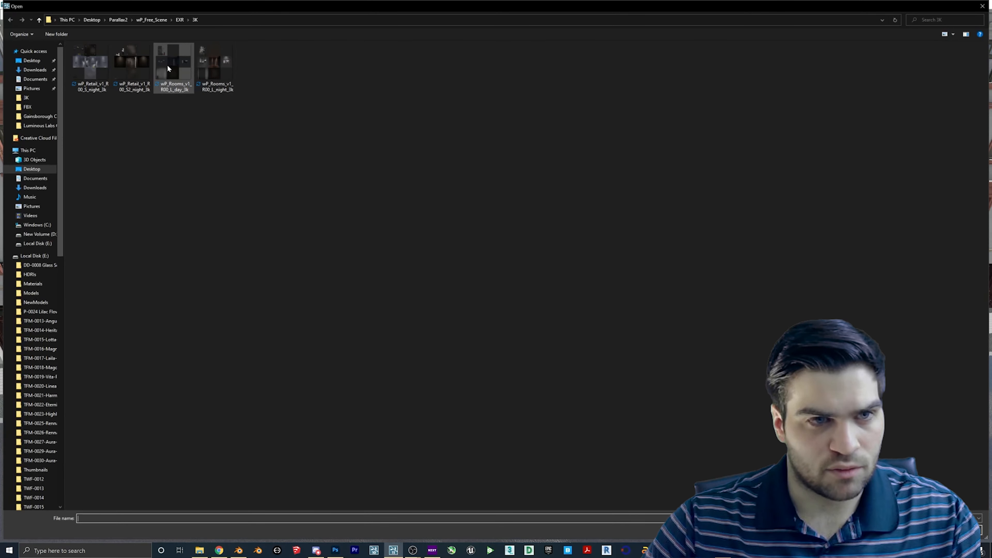
{"action": "double_click", "coordinate": [127, 67]}
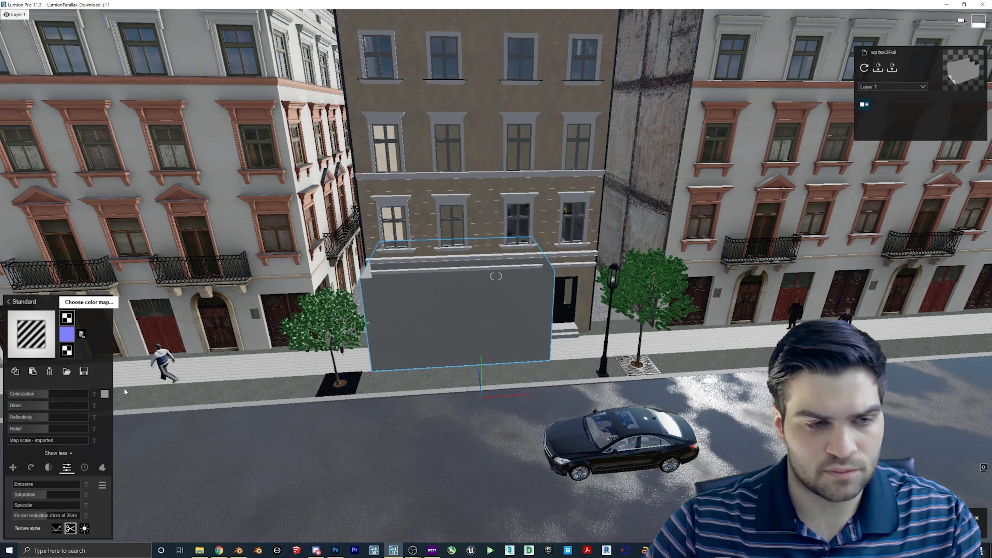
- Remove the normal map, lower gloss and set reflectivity to 0.4, then save the material
{"action": "left_click", "coordinate": [81, 334]}
{"action": "left_click", "coordinate": [19, 406]}
{"action": "left_click", "coordinate": [23, 417]}
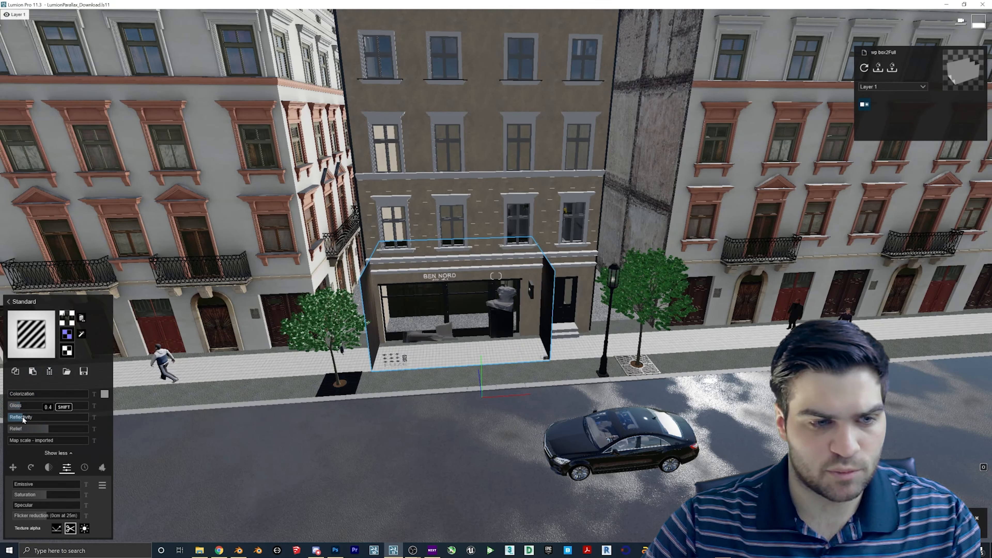
{"action": "left_click", "coordinate": [17, 484]}
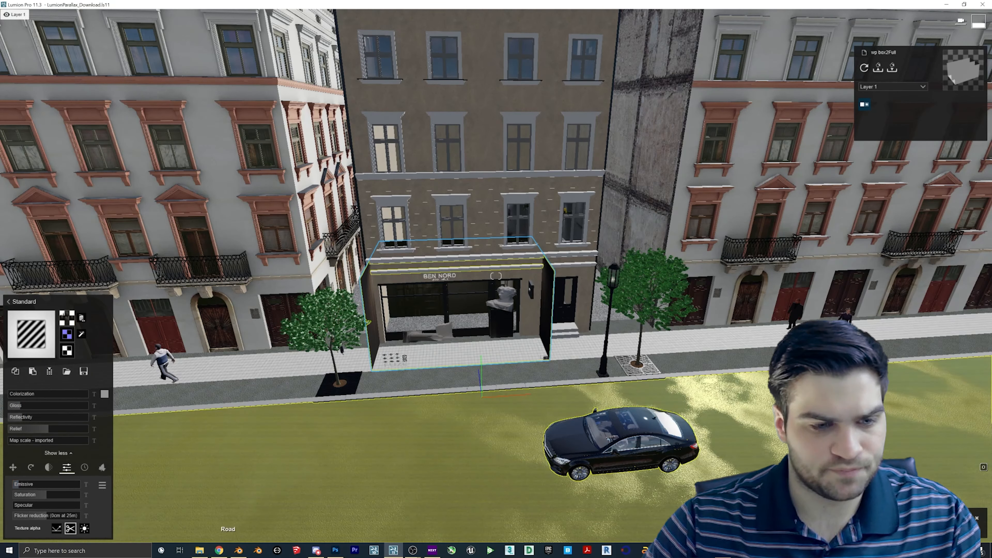
{"action": "left_click", "coordinate": [957, 517]}
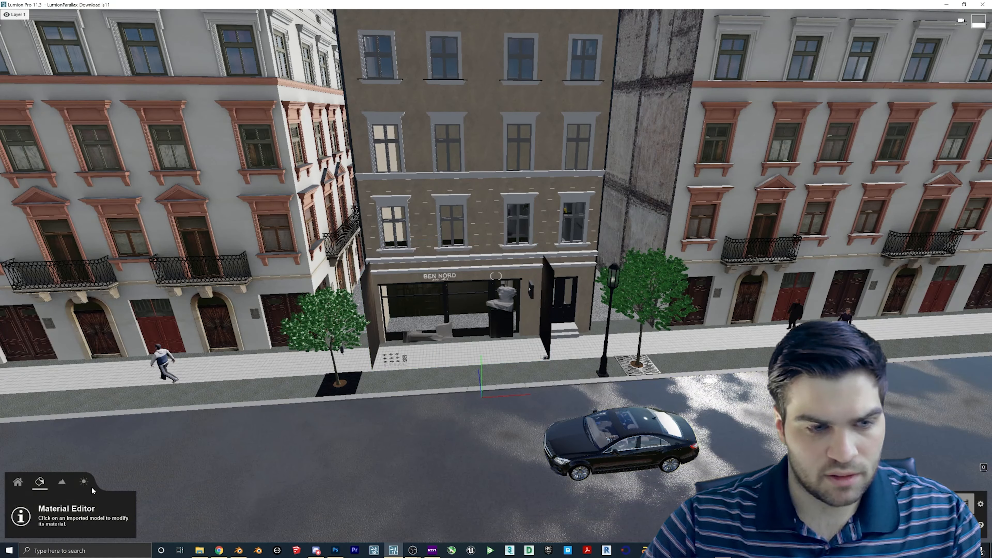
{"action": "left_click", "coordinate": [18, 482]}
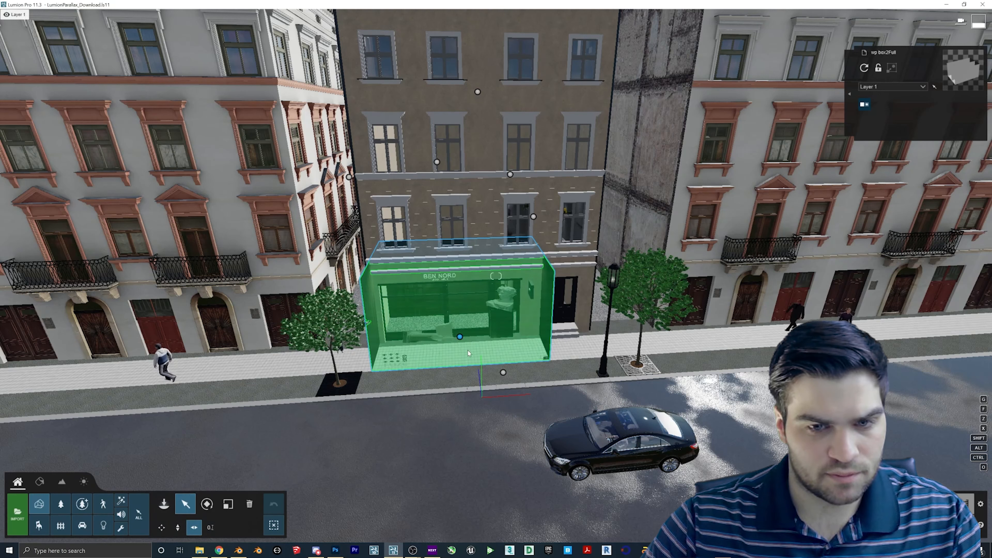
- Slide the room box horizontally back into the shopfront
{"action": "left_click_drag", "start_coordinate": [460, 337], "coordinate": [458, 311]}
{"action": "left_click", "coordinate": [178, 527]}
{"action": "left_click", "coordinate": [194, 527]}
{"action": "left_click", "coordinate": [458, 314]}
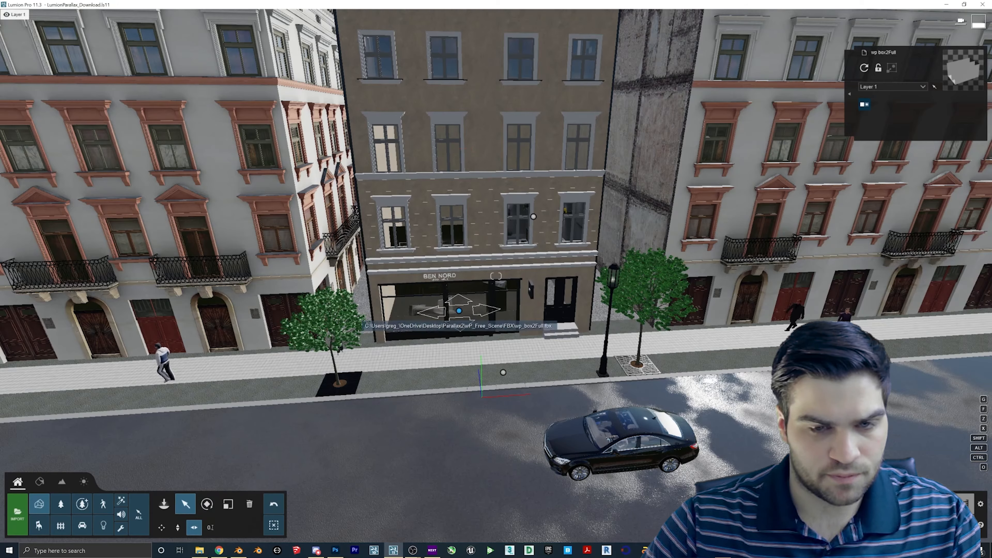
- Shrink the interior box to fit behind the storefront windows
{"action": "key", "text": "w"}
{"action": "right_click_drag", "start_coordinate": [458, 311], "coordinate": [447, 284]}
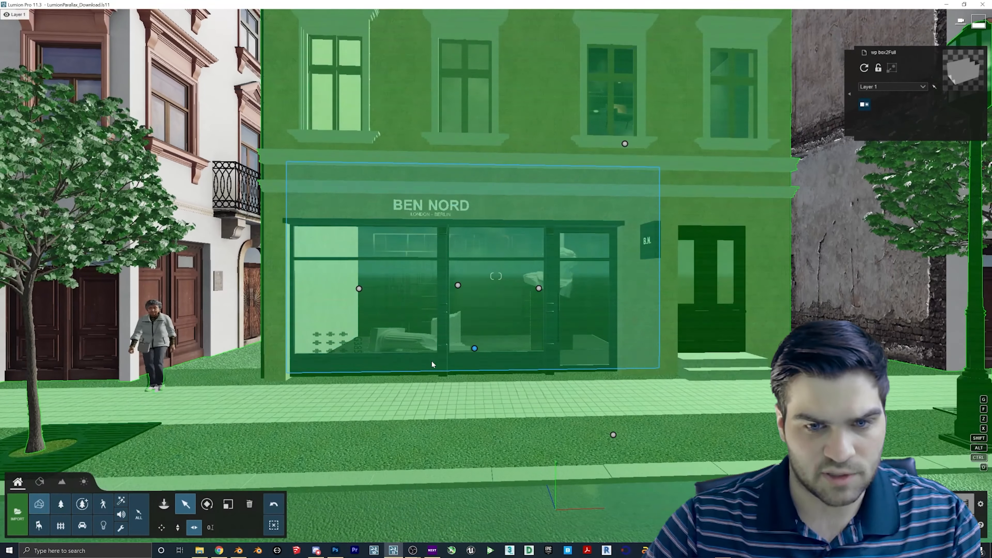
{"action": "key", "text": "l"}
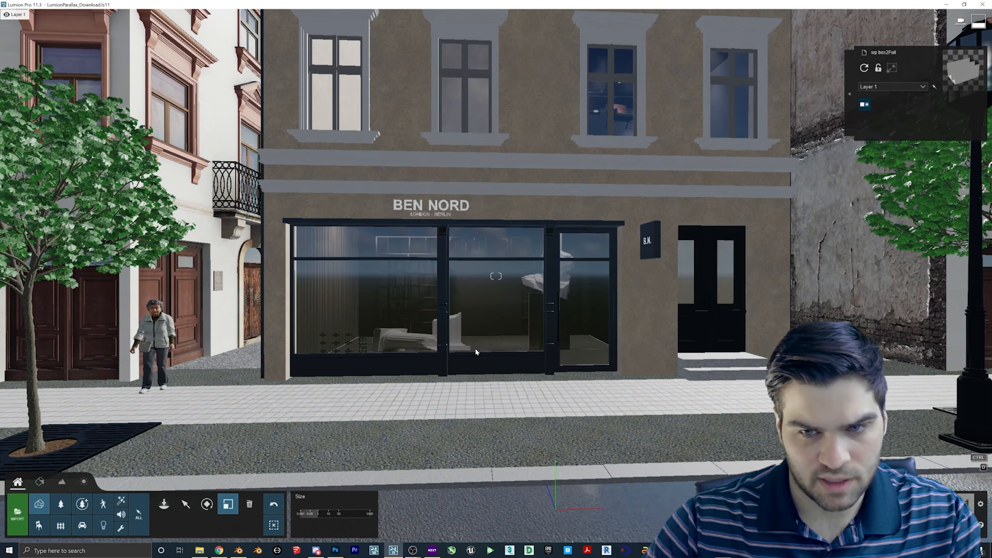
{"action": "left_click_drag", "start_coordinate": [476, 350], "coordinate": [467, 352]}
{"action": "left_click", "coordinate": [186, 504]}
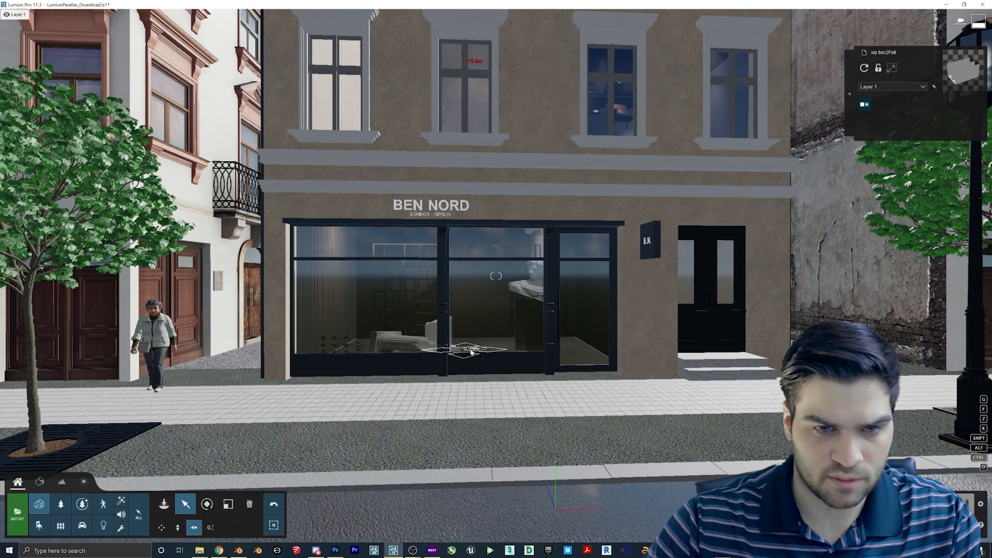
- Shift the interior box deeper behind the glass of the left shop window
{"action": "key", "text": "w"}
{"action": "mouse_move", "coordinate": [470, 352]}
{"action": "right_mouse_down"}
{"action": "mouse_move", "coordinate": [493, 349]}
{"action": "mouse_move", "coordinate": [469, 353]}
{"action": "right_mouse_up"}
{"action": "key", "text": "w"}
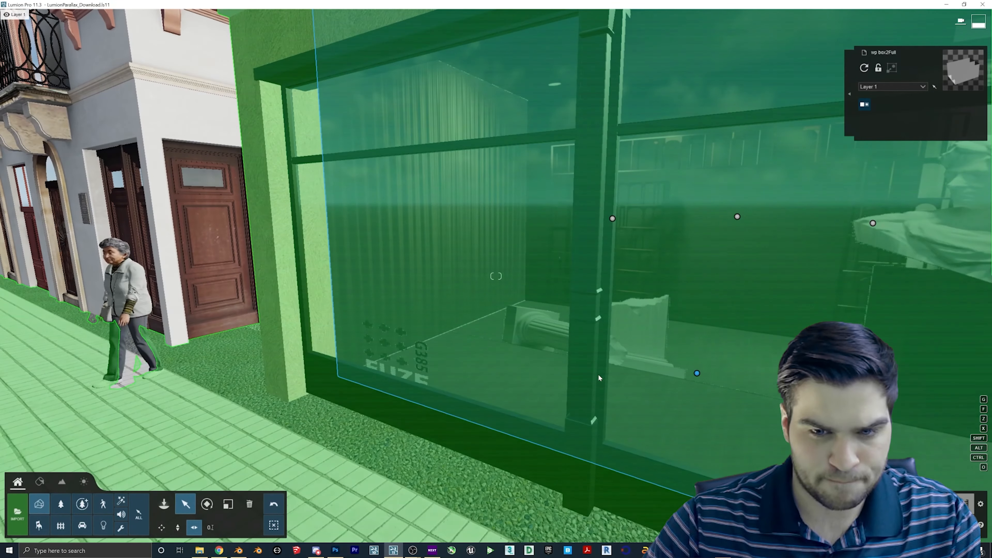
{"action": "left_click", "coordinate": [697, 374]}
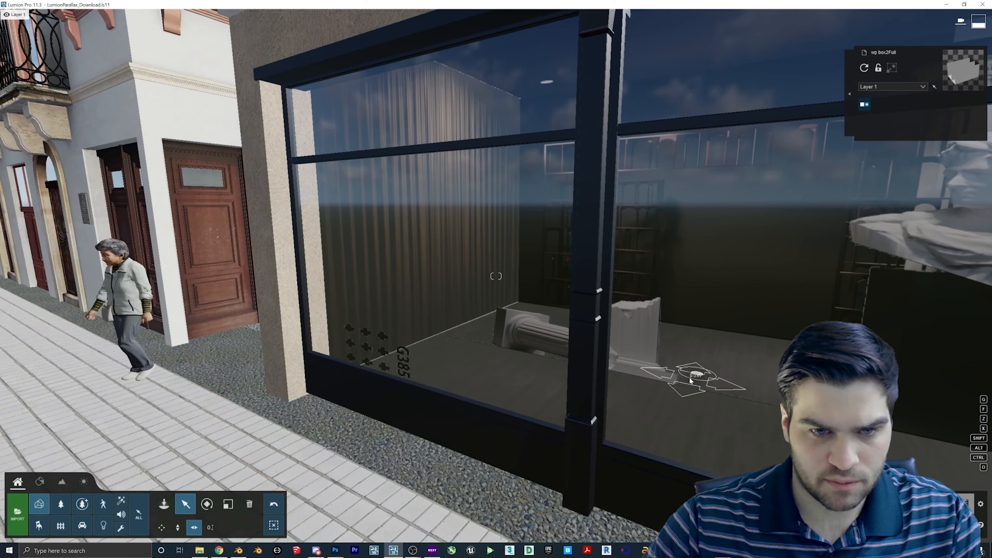
{"action": "left_click_drag", "start_coordinate": [702, 384], "coordinate": [704, 390]}
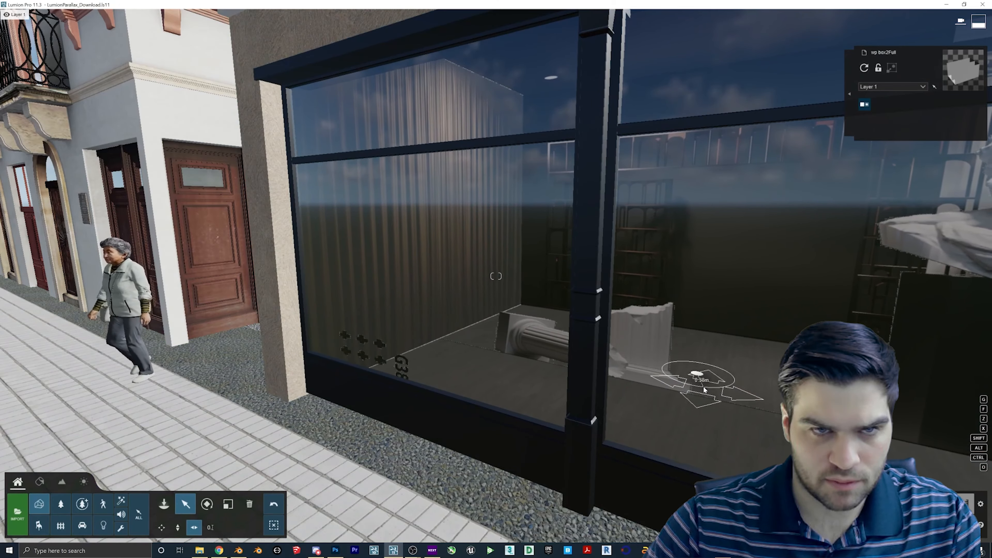
- Back the camera away from the shopfront to check the fit, then enter Photo mode
{"action": "key", "text": "d"}
{"action": "right_click_drag", "start_coordinate": [704, 390], "coordinate": [736, 390]}
{"action": "key", "text": "s"}
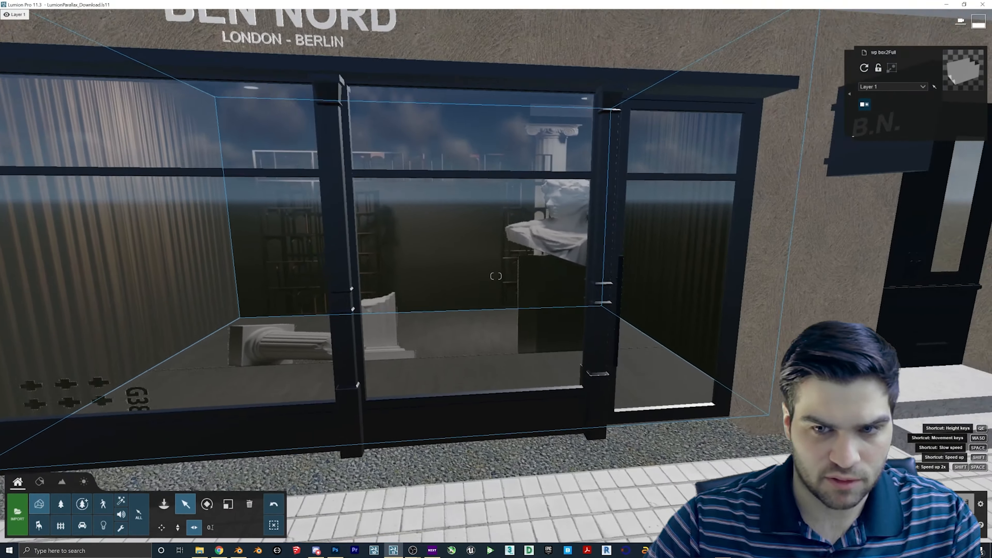
{"action": "right_click_drag", "start_coordinate": [239, 281], "coordinate": [312, 285]}
{"action": "key", "text": "s"}
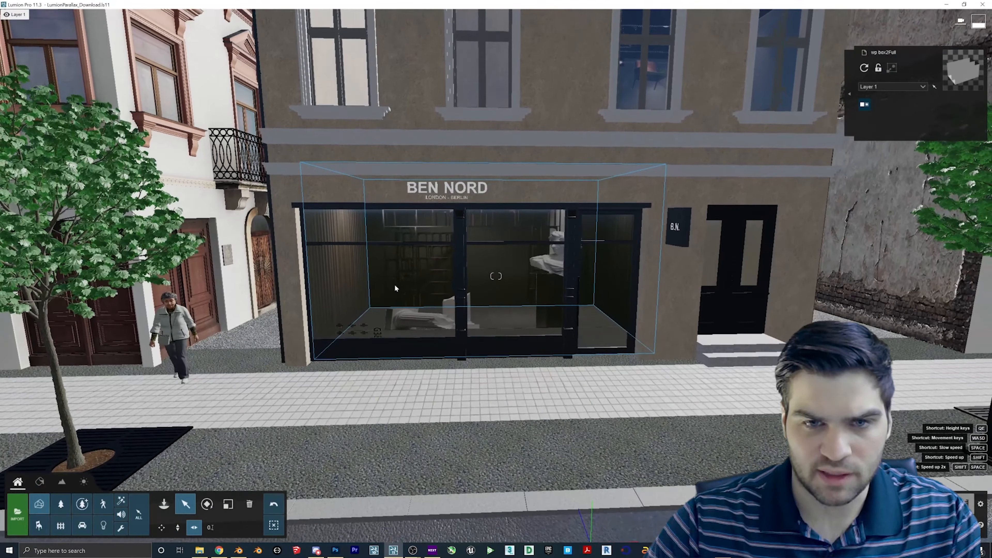
{"action": "key", "text": "s"}
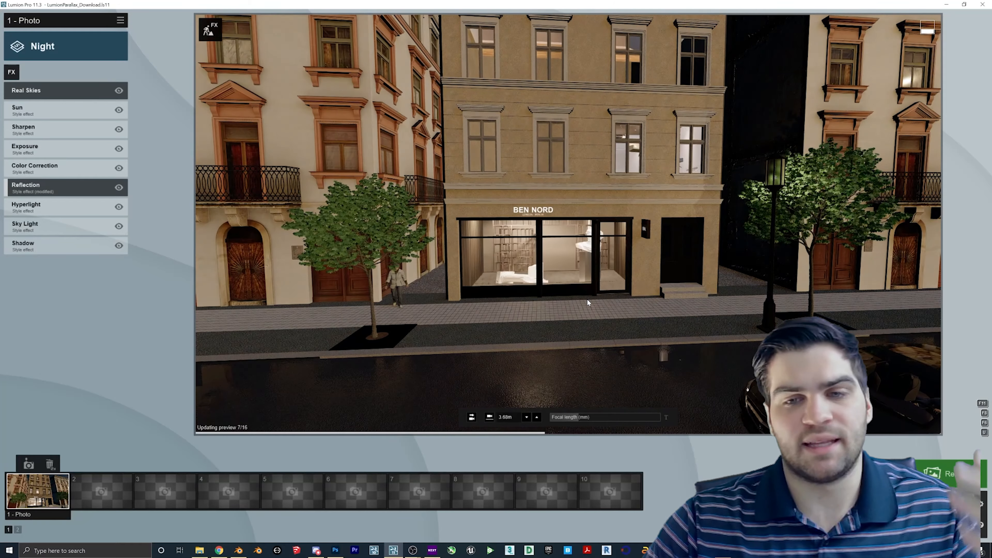
- Reposition the photo camera along the street, squared onto the lit BEN NORD shopfront
{"action": "key", "text": "a"}
{"action": "right_click_drag", "start_coordinate": [590, 308], "coordinate": [611, 254]}
{"action": "key", "text": "d"}
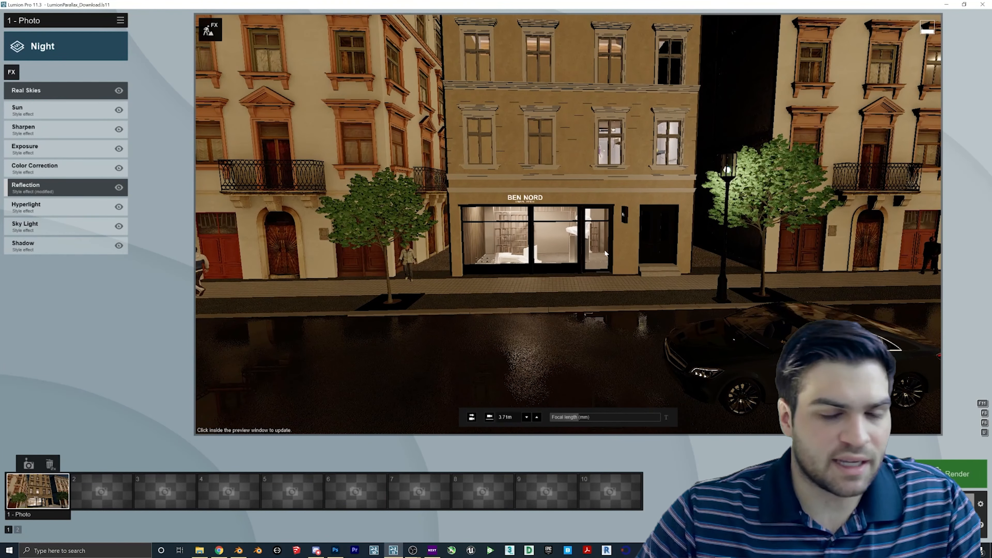
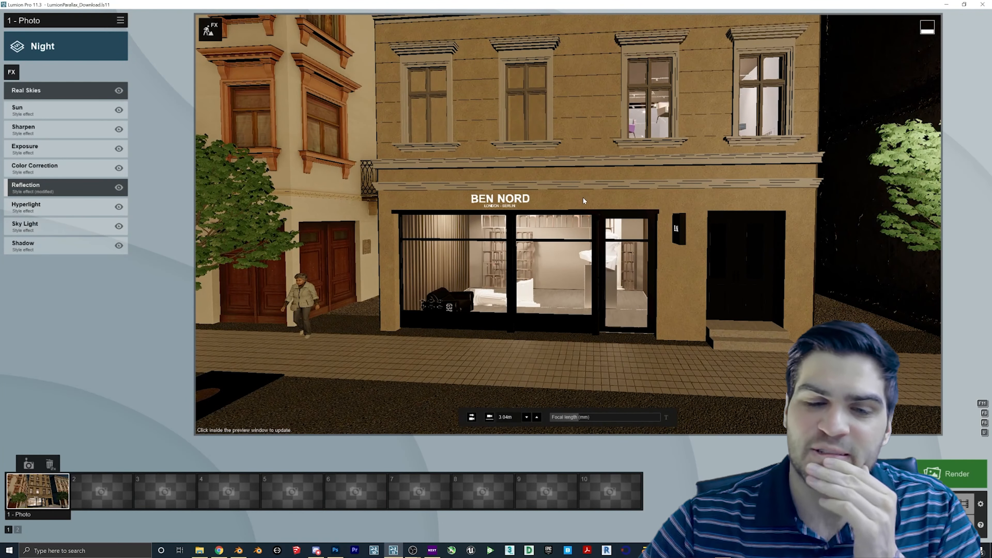
- Refresh the Night photo preview at full quality, then fly the camera through the window into the shop
{"action": "left_click", "coordinate": [559, 274]}
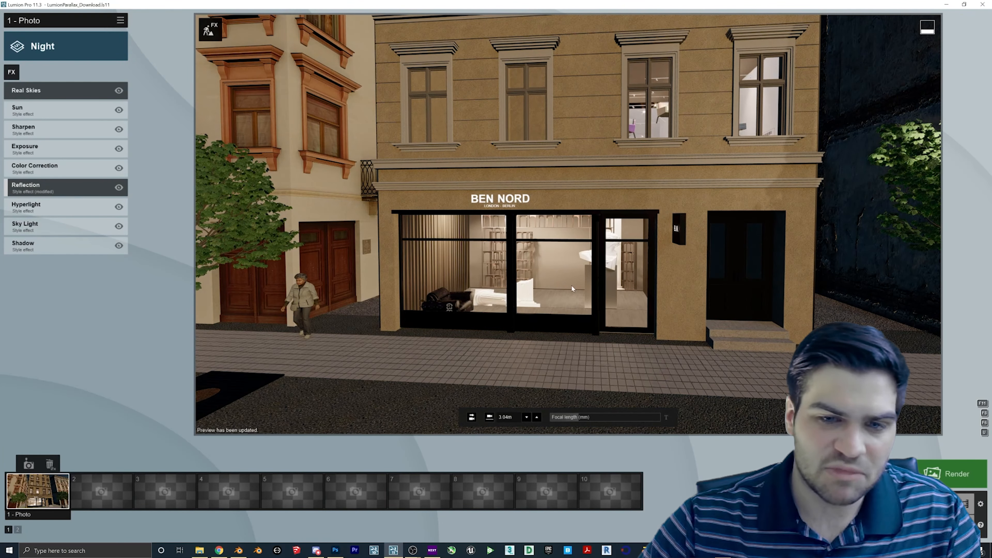
{"action": "key", "text": "w"}
{"action": "right_click_drag", "start_coordinate": [572, 289], "coordinate": [482, 301]}
{"action": "key", "text": "w"}
{"action": "left_click", "coordinate": [921, 504]}
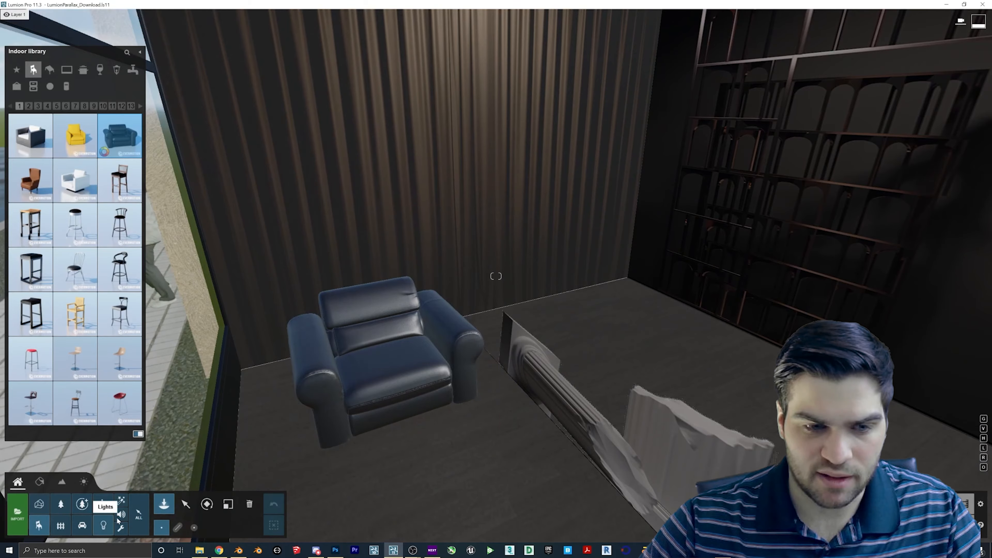
- Place two spotlights from the Lights library at the shop's ceiling fixtures
{"action": "left_click", "coordinate": [104, 524]}
{"action": "right_click_drag", "start_coordinate": [484, 204], "coordinate": [480, 53]}
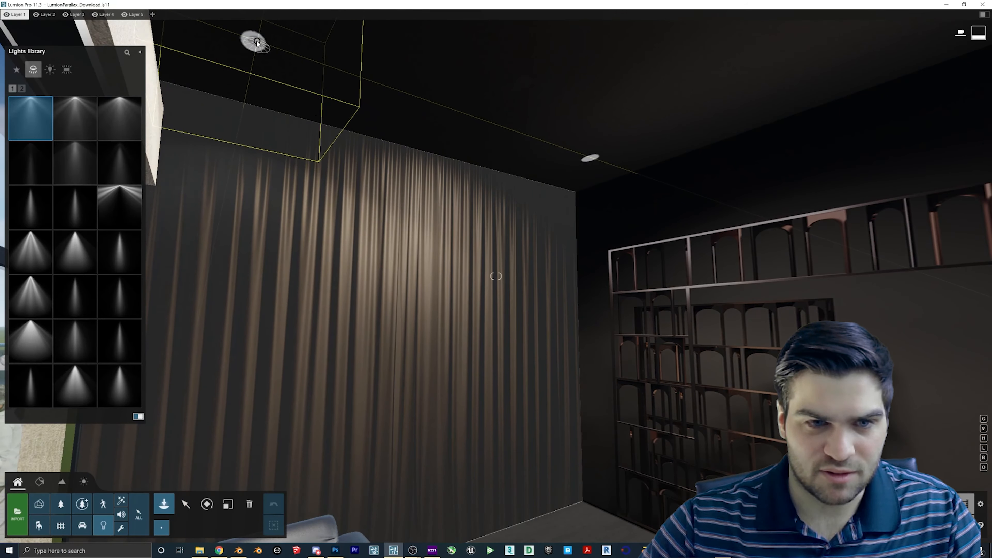
{"action": "left_click", "coordinate": [257, 43]}
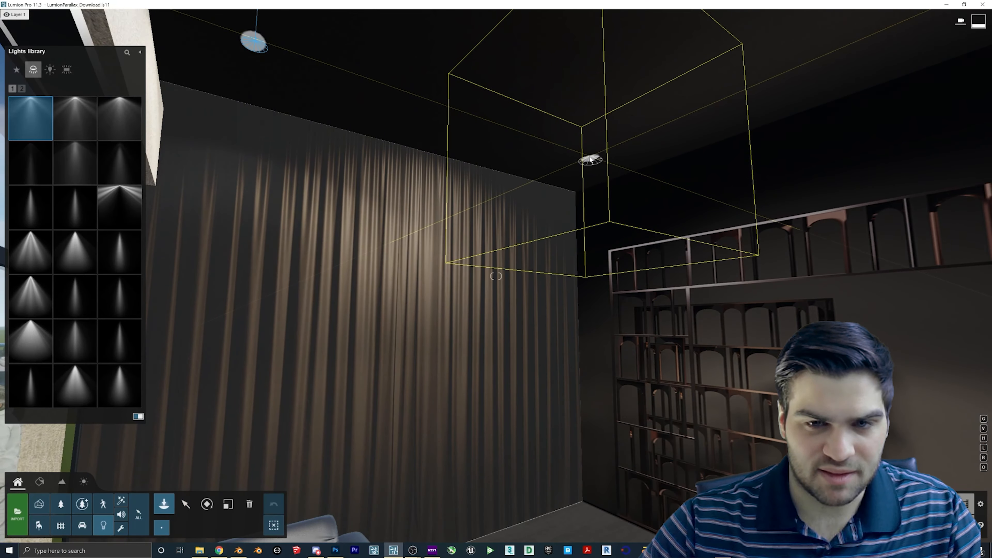
{"action": "left_click", "coordinate": [591, 159]}
{"action": "key", "text": "s"}
{"action": "right_click_drag", "start_coordinate": [591, 160], "coordinate": [447, 386]}
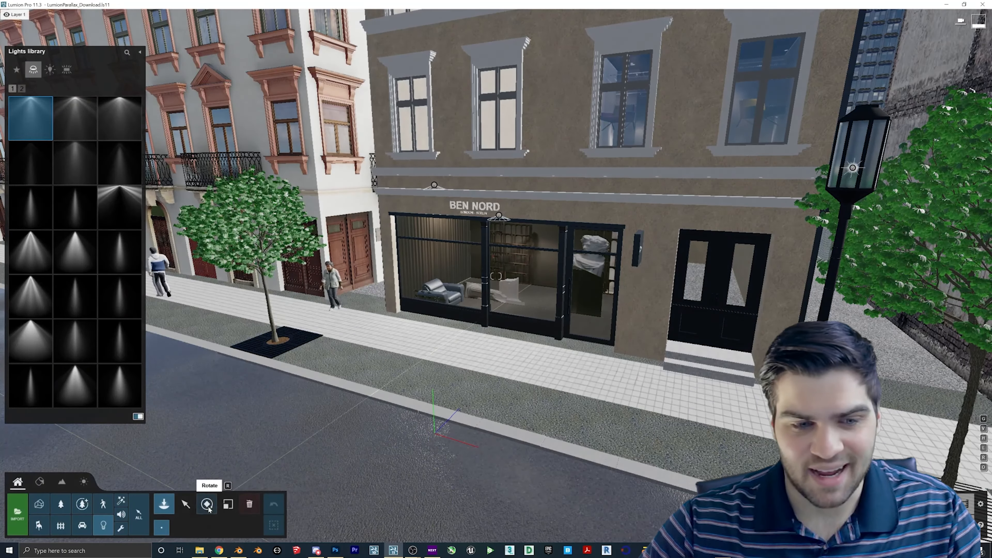
- Switch to object selection and fly back into the shop to face the curtain wall lamps
{"action": "left_click", "coordinate": [186, 504]}
{"action": "right_click_drag", "start_coordinate": [437, 187], "coordinate": [451, 230]}
{"action": "key", "text": "w"}
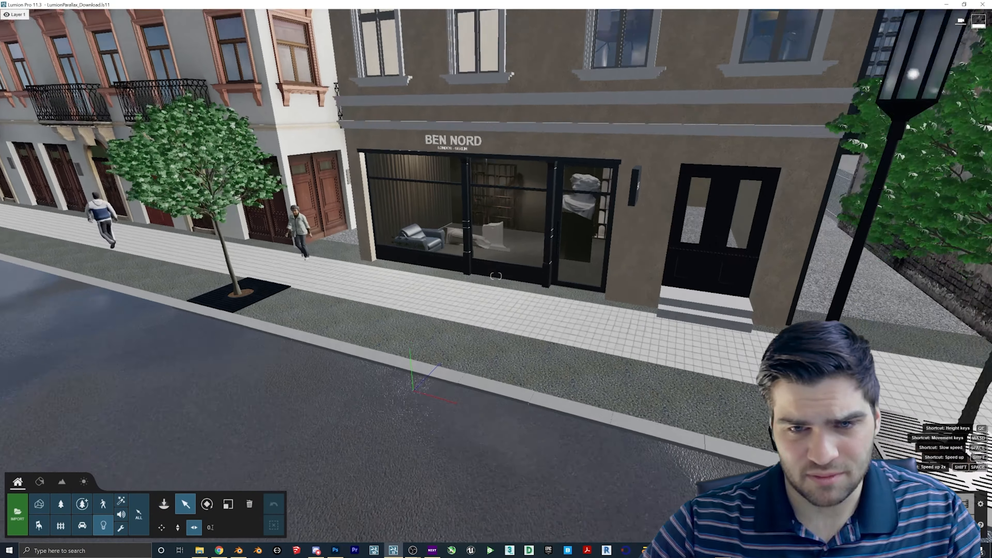
{"action": "key", "text": "w"}
{"action": "right_click_drag", "start_coordinate": [496, 305], "coordinate": [471, 218]}
{"action": "key", "text": "w"}
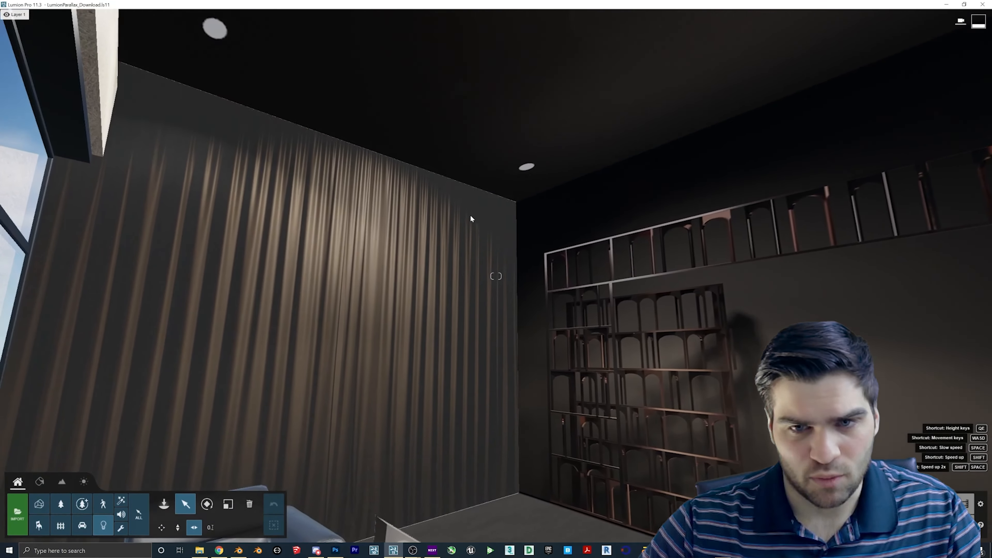
{"action": "key", "text": "s"}
{"action": "key", "text": "w"}
{"action": "right_click_drag", "start_coordinate": [235, 39], "coordinate": [246, 12]}
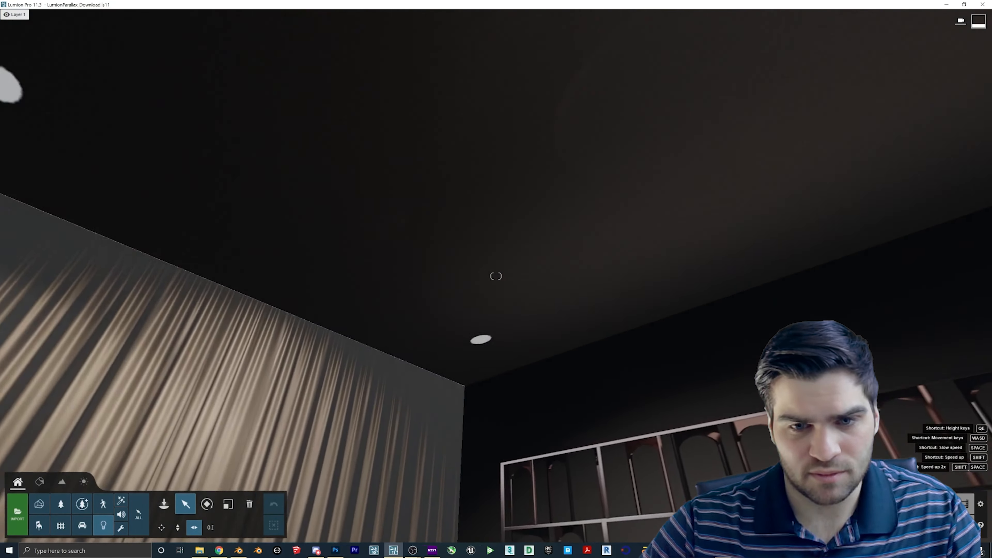
{"action": "right_click_drag", "start_coordinate": [496, 276], "coordinate": [435, 344]}
{"action": "key", "text": "s"}
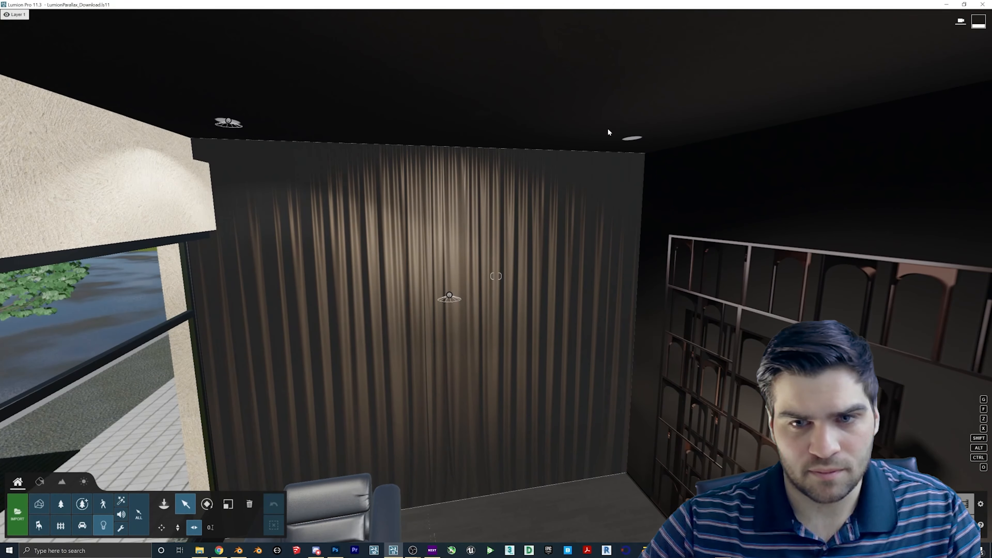
- Move the first spotlight across the curtain wall and raise it to its ceiling fixture
{"action": "left_click_drag", "start_coordinate": [447, 299], "coordinate": [633, 262]}
{"action": "left_click", "coordinate": [178, 528]}
{"action": "right_click_drag", "start_coordinate": [633, 263], "coordinate": [680, 239]}
{"action": "key", "text": "w"}
{"action": "key", "text": "s"}
{"action": "left_click_drag", "start_coordinate": [520, 311], "coordinate": [542, 270]}
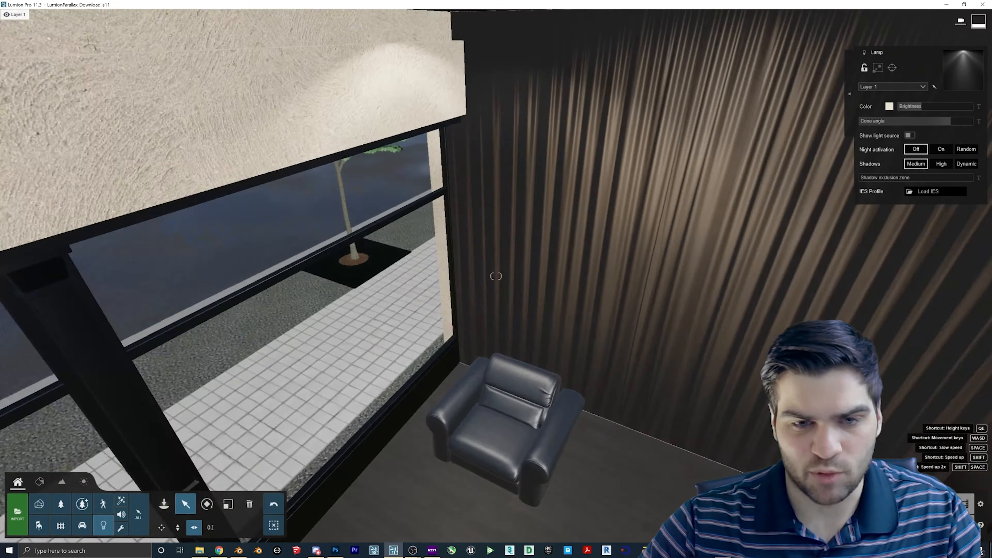
{"action": "right_click_drag", "start_coordinate": [537, 333], "coordinate": [527, 289]}
{"action": "key", "text": "s"}
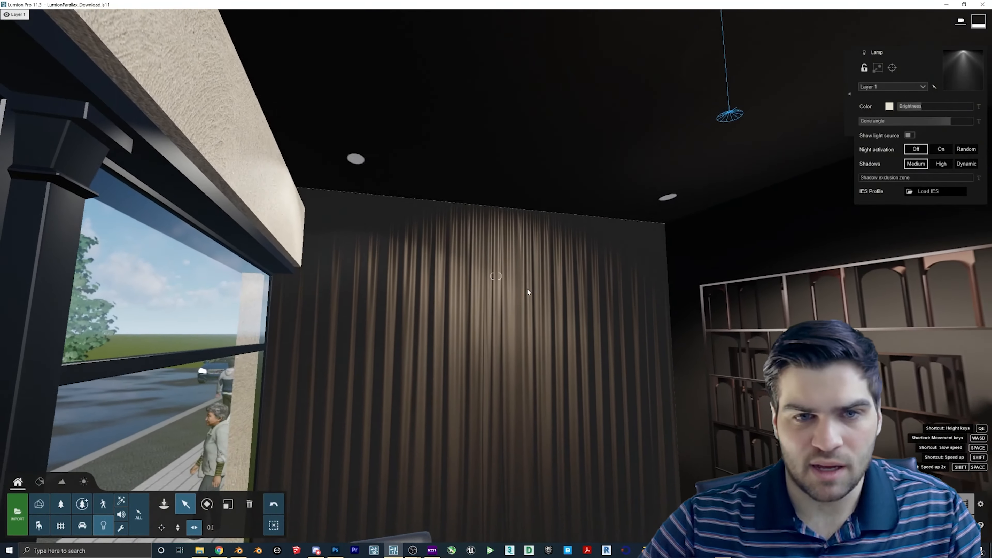
- Add the left lamp to the selection and reposition it along the white ceiling fixture
{"action": "left_click", "coordinate": [355, 173], "text": "ctrl"}
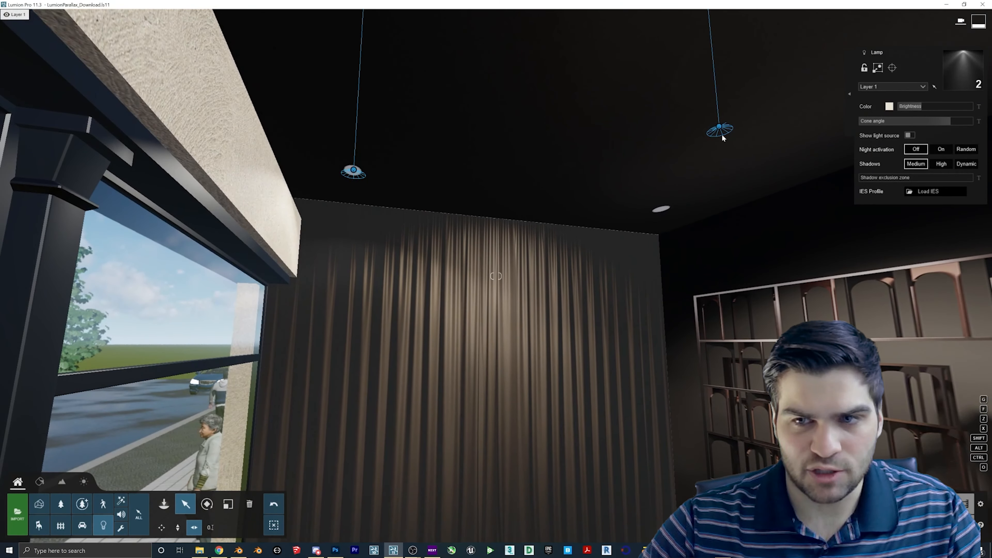
{"action": "key", "text": "w"}
{"action": "right_click_drag", "start_coordinate": [693, 157], "coordinate": [677, 170]}
{"action": "key", "text": "w"}
{"action": "left_click_drag", "start_coordinate": [815, 87], "coordinate": [369, 290]}
{"action": "right_click_drag", "start_coordinate": [369, 291], "coordinate": [585, 292]}
{"action": "key", "text": "w"}
{"action": "key", "text": "s"}
{"action": "right_click_drag", "start_coordinate": [422, 281], "coordinate": [475, 280]}
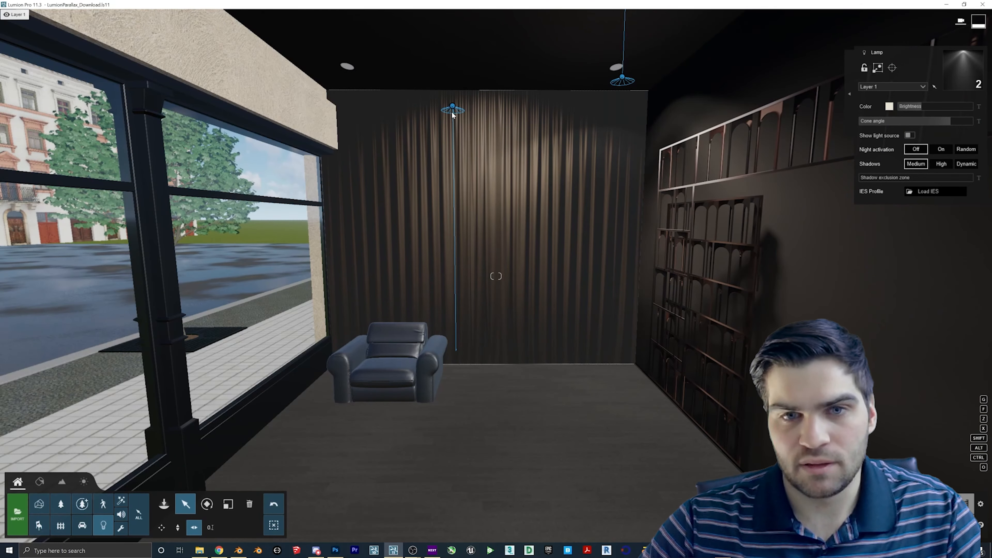
{"action": "mouse_move", "coordinate": [453, 108]}
{"action": "left_mouse_down"}
{"action": "mouse_move", "coordinate": [377, 100]}
{"action": "mouse_move", "coordinate": [451, 105]}
{"action": "left_mouse_up"}
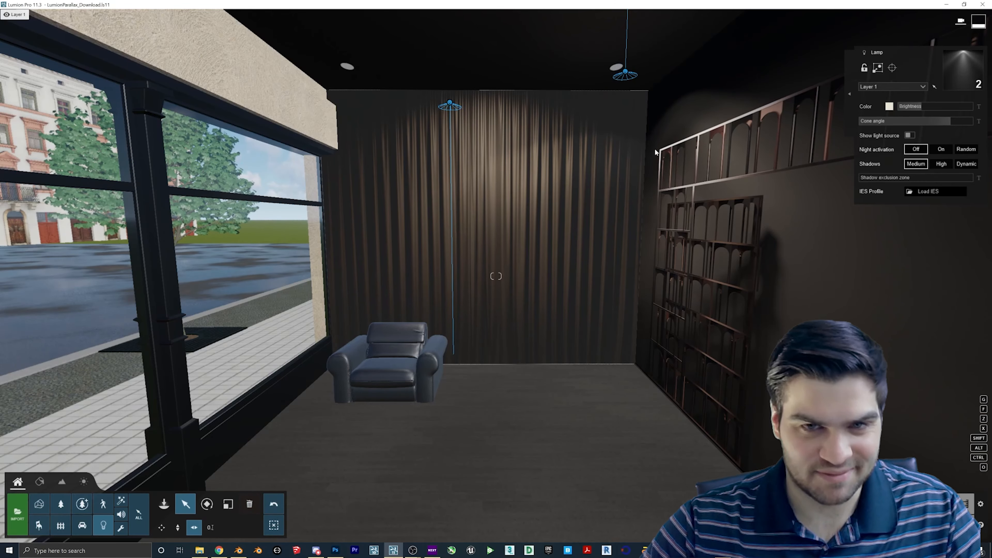
{"action": "left_click", "coordinate": [274, 526]}
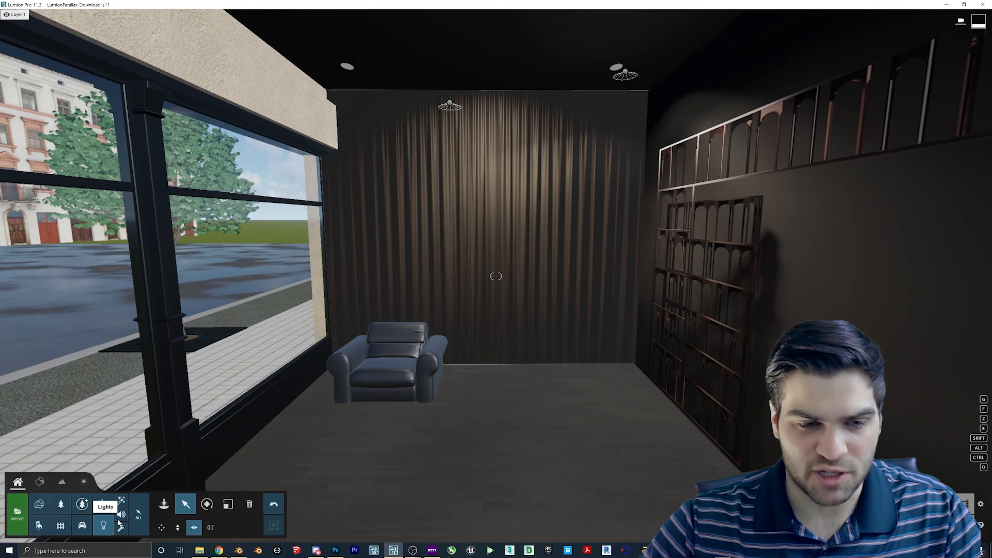
- Place a bar stool from the Indoor library on the shop floor and return to Photo mode
{"action": "left_click", "coordinate": [104, 525]}
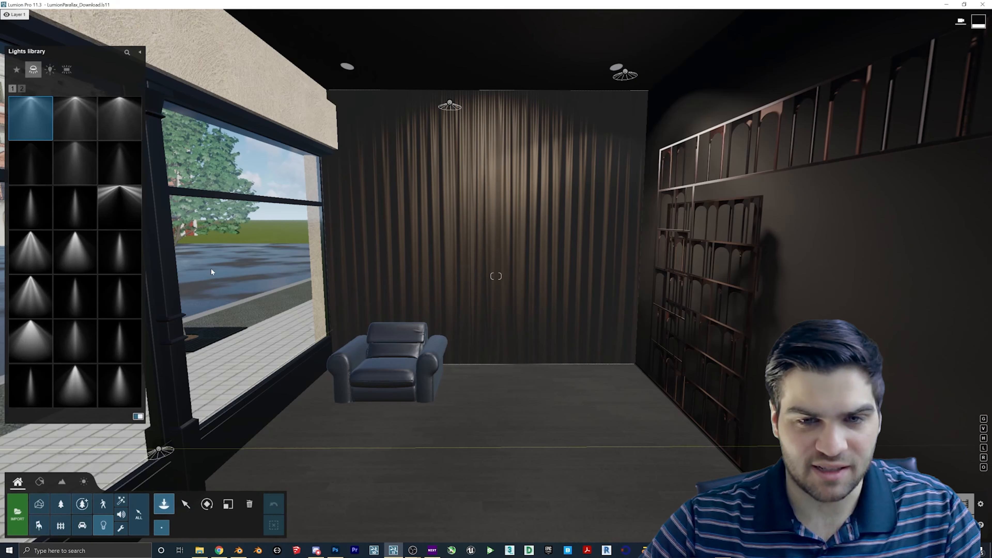
{"action": "left_click", "coordinate": [45, 531]}
{"action": "left_click", "coordinate": [75, 225]}
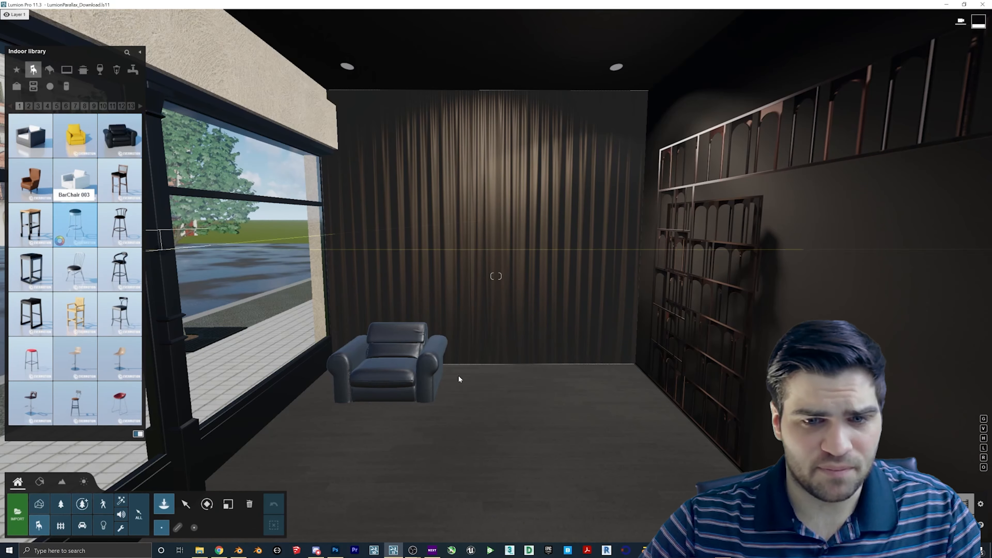
{"action": "left_click", "coordinate": [559, 398]}
{"action": "left_click", "coordinate": [943, 504]}
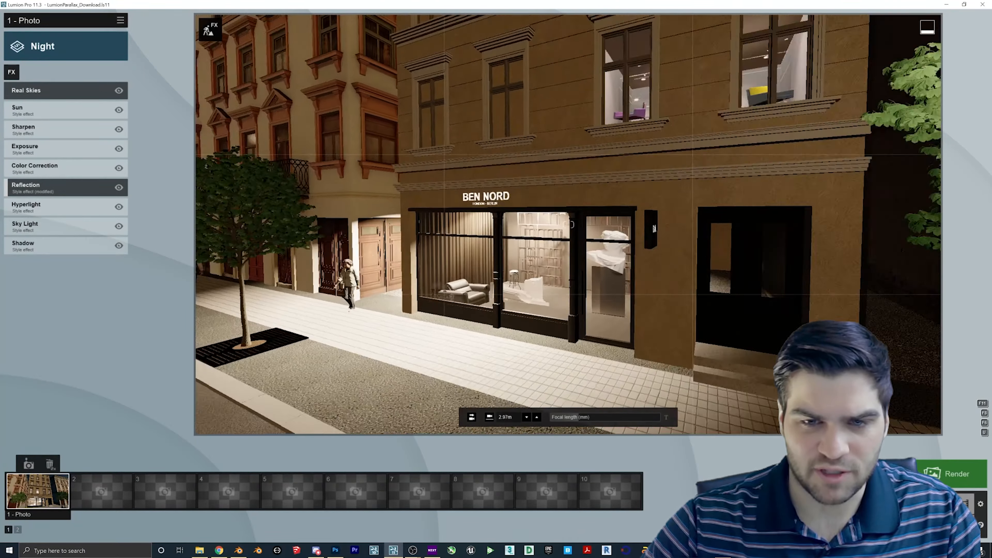
- Pull the photo camera back to a wider street view of the BEN NORD storefront, then return to Build mode
{"action": "right_click_drag", "start_coordinate": [569, 224], "coordinate": [579, 283]}
{"action": "key", "text": "s"}
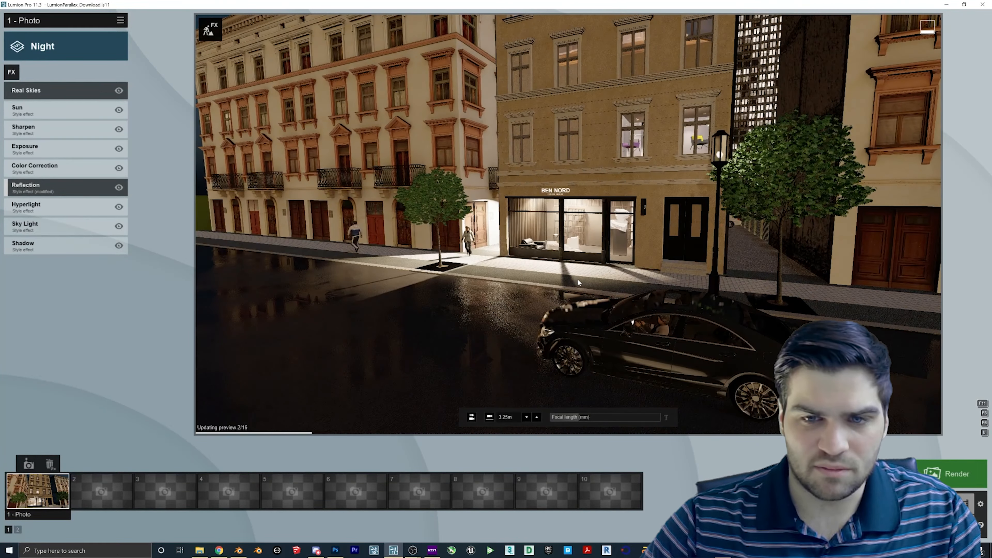
{"action": "key", "text": "w"}
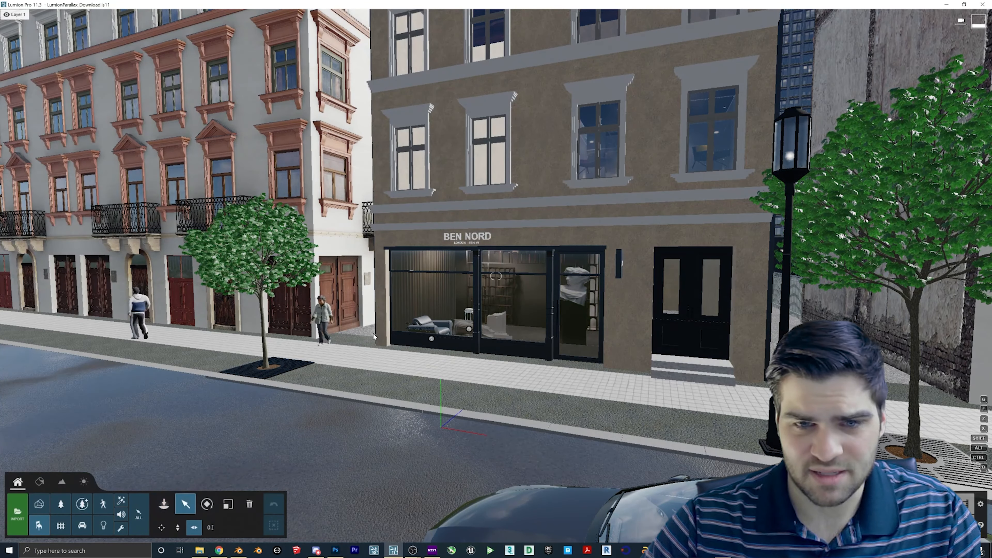
{"action": "left_click", "coordinate": [469, 329]}
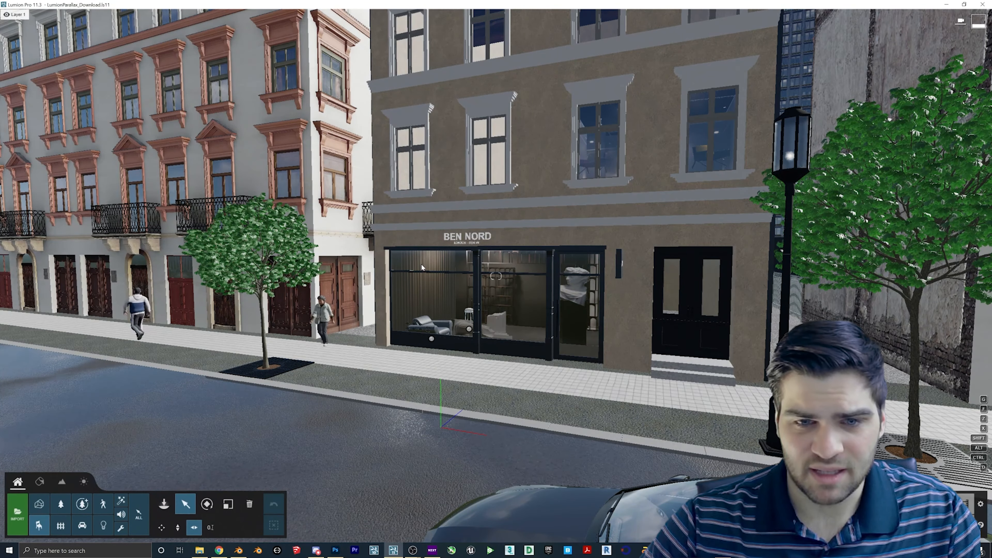
- Narrow the storefront lamps' cone angle below 110.1° and move the BEN NORD lamp below LONDON - BERLIN
{"action": "left_click", "coordinate": [103, 525]}
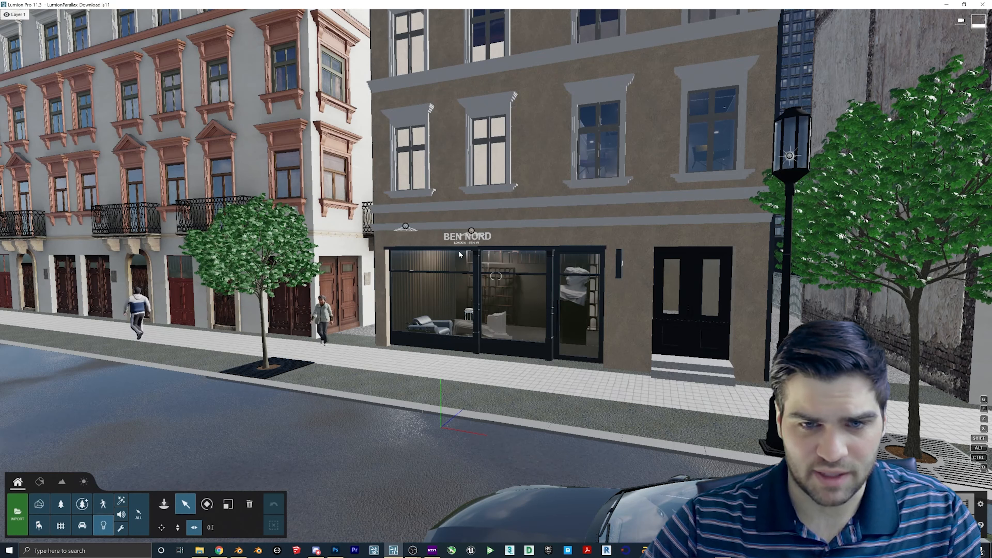
{"action": "left_click", "coordinate": [471, 232]}
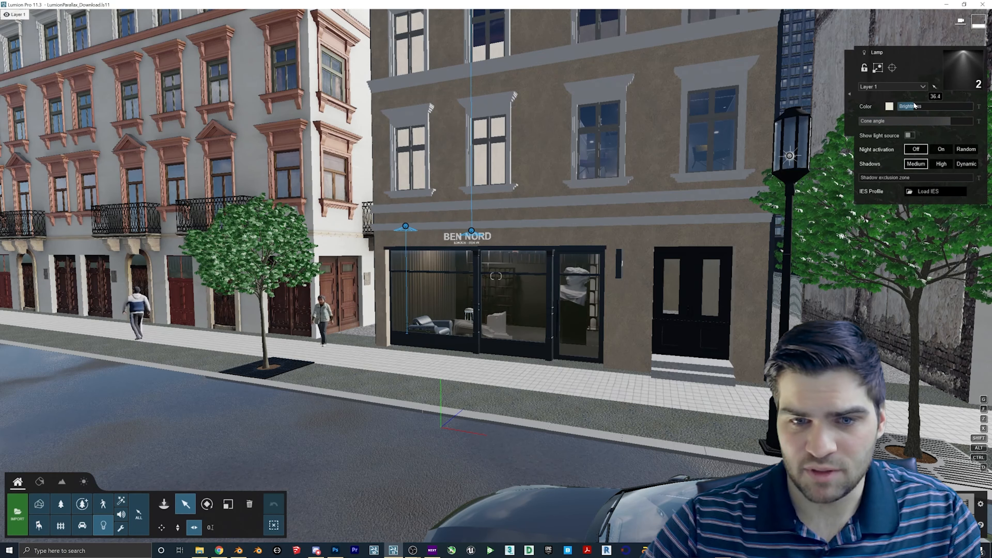
{"action": "left_click", "coordinate": [933, 121]}
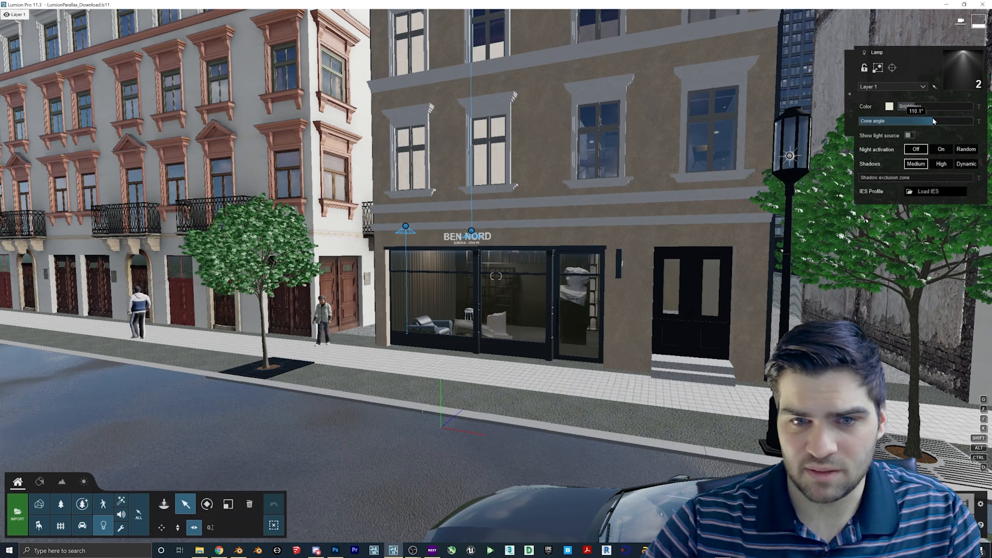
{"action": "left_click_drag", "start_coordinate": [933, 121], "coordinate": [923, 121]}
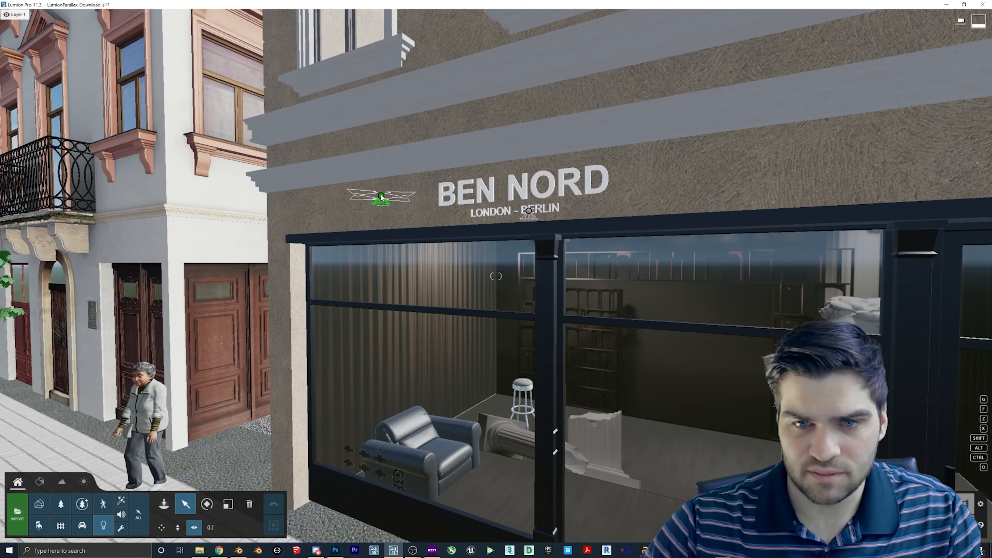
{"action": "left_click", "coordinate": [402, 194]}
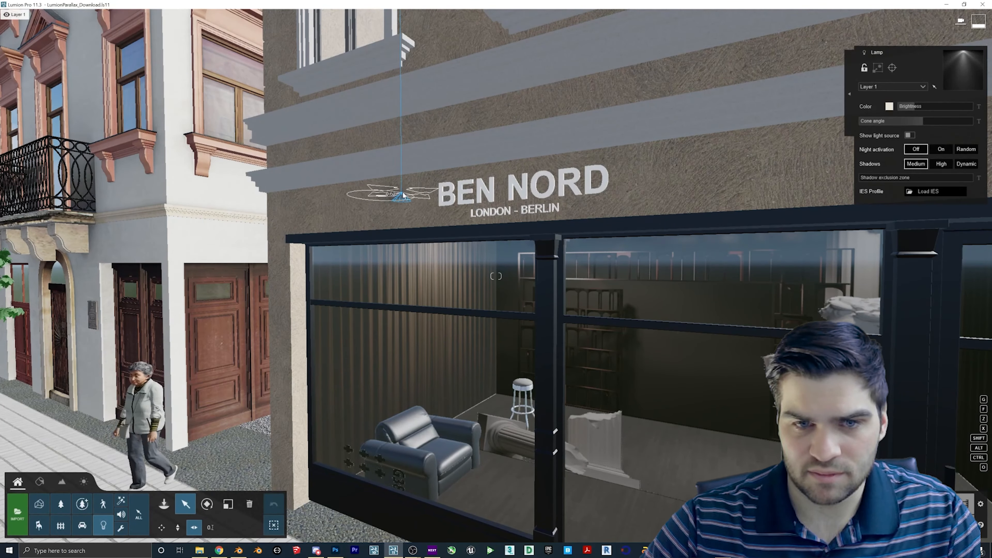
{"action": "left_click_drag", "start_coordinate": [403, 195], "coordinate": [530, 211]}
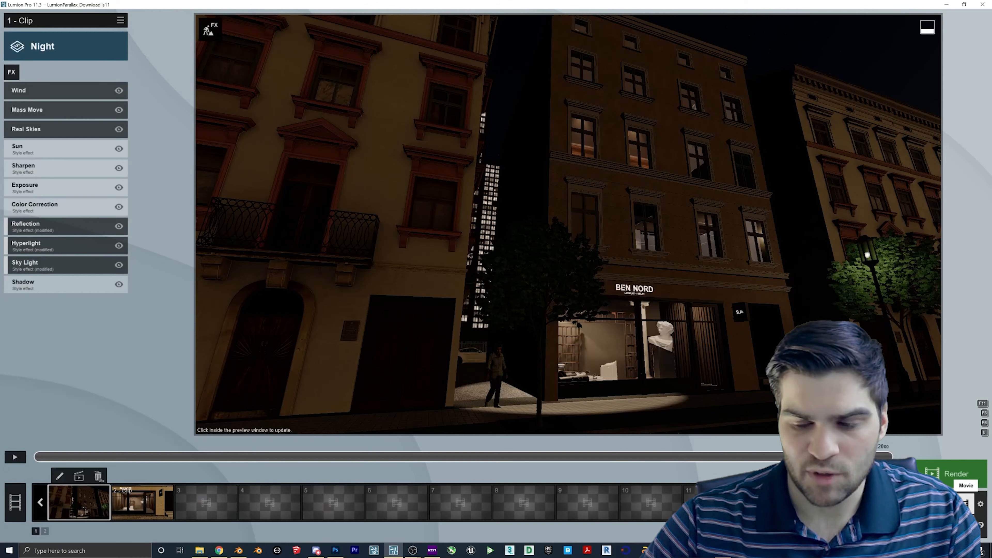
- Leave the Night movie clip for Photo mode and fly the camera to frame the street front-on
{"action": "left_click", "coordinate": [949, 503]}
{"action": "left_click", "coordinate": [663, 364]}
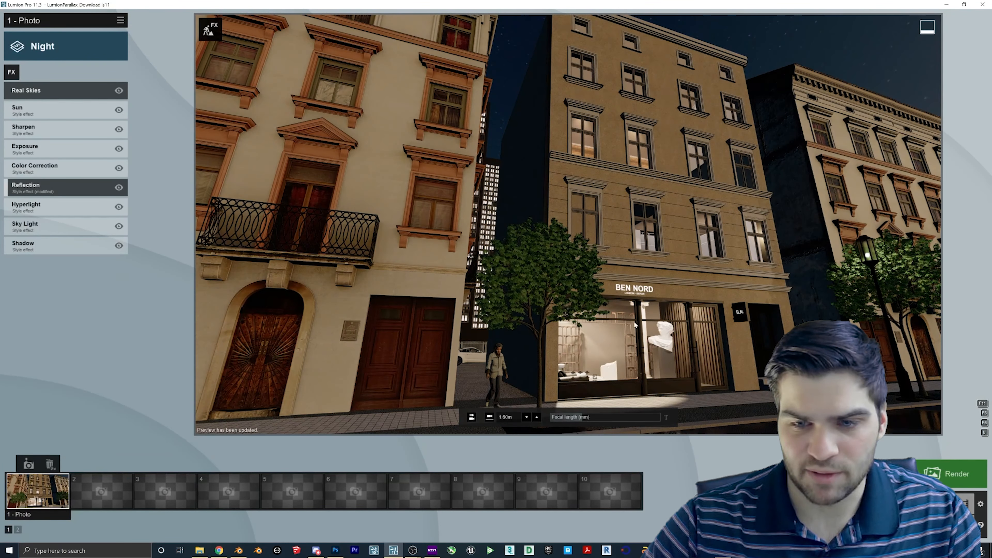
{"action": "right_click_drag", "start_coordinate": [635, 324], "coordinate": [689, 357]}
{"action": "key", "text": "w"}
{"action": "key", "text": "s"}
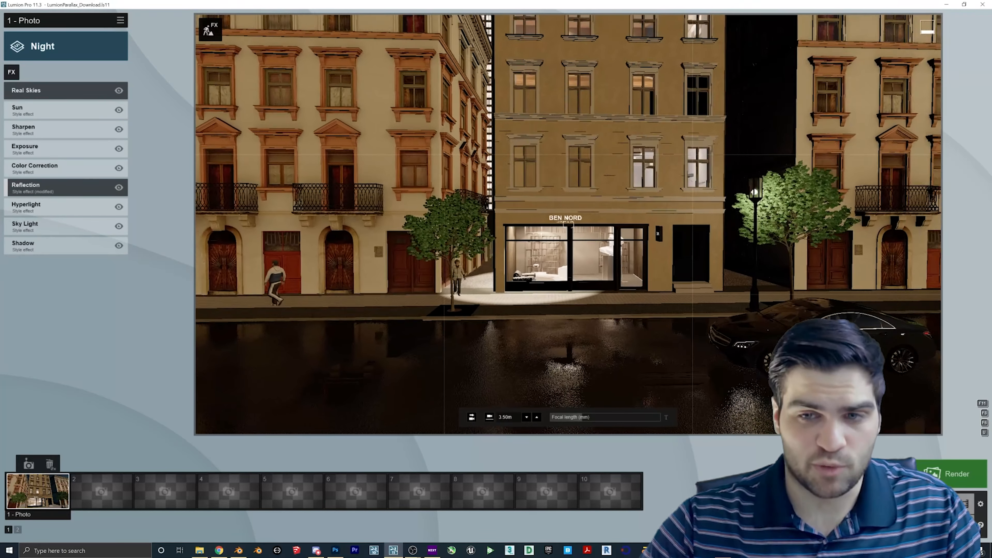
{"action": "key", "text": "s"}
{"action": "key", "text": "d"}
{"action": "key", "text": "a"}
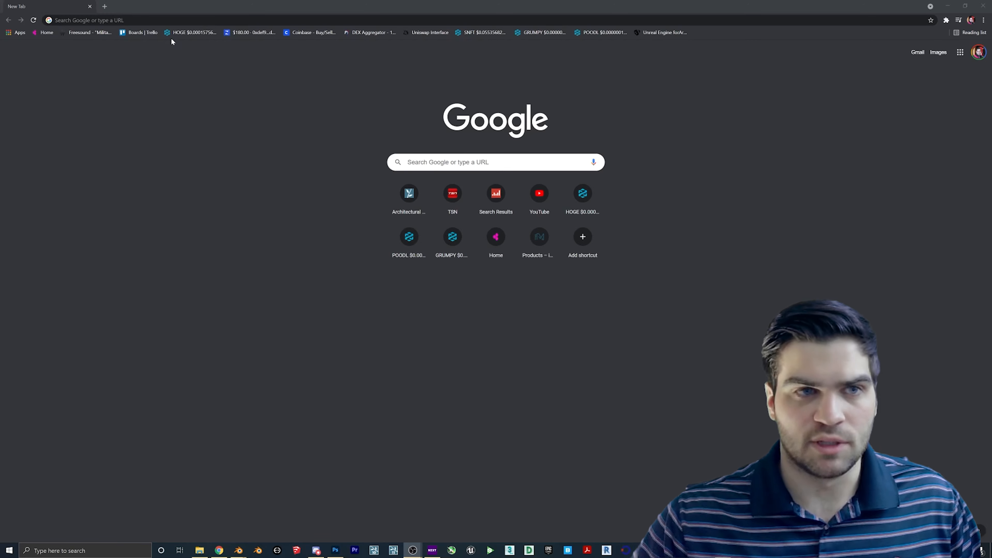
- Search 'photo' in Chrome, open the Photopea editor, and bring up the 3K EXR folder
{"action": "left_click", "coordinate": [118, 20]}
{"action": "type", "text": "photopea"}
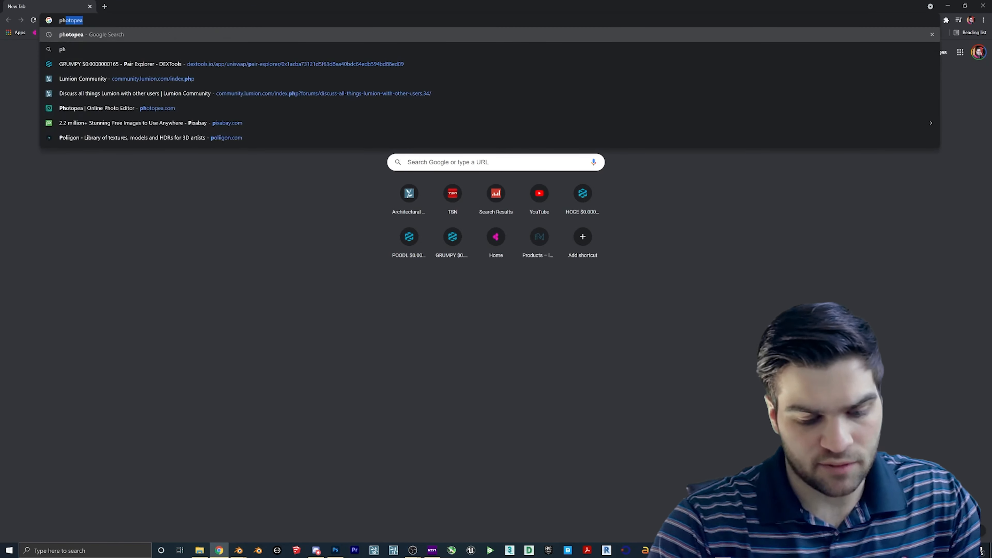
{"action": "key", "text": "Return"}
{"action": "left_click", "coordinate": [87, 113]}
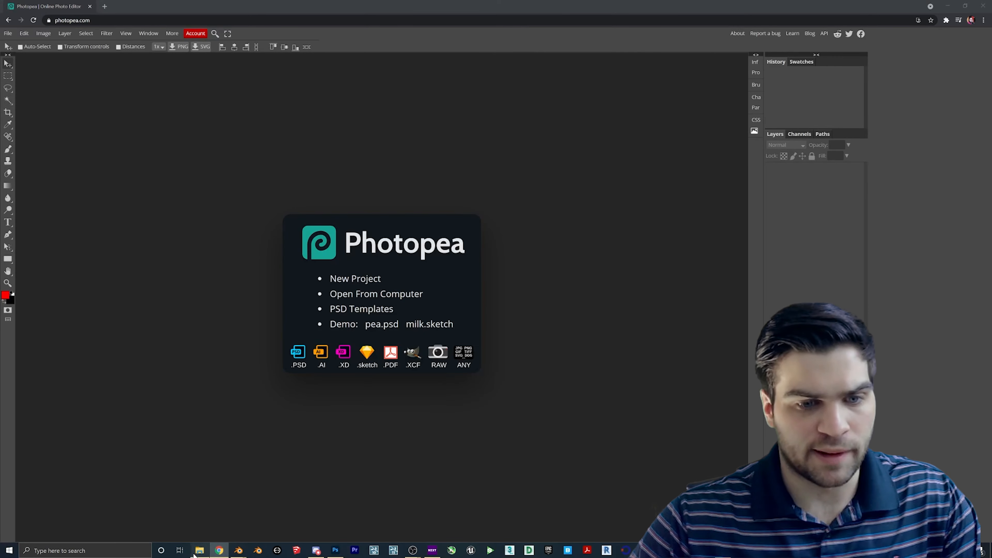
{"action": "left_click", "coordinate": [197, 551]}
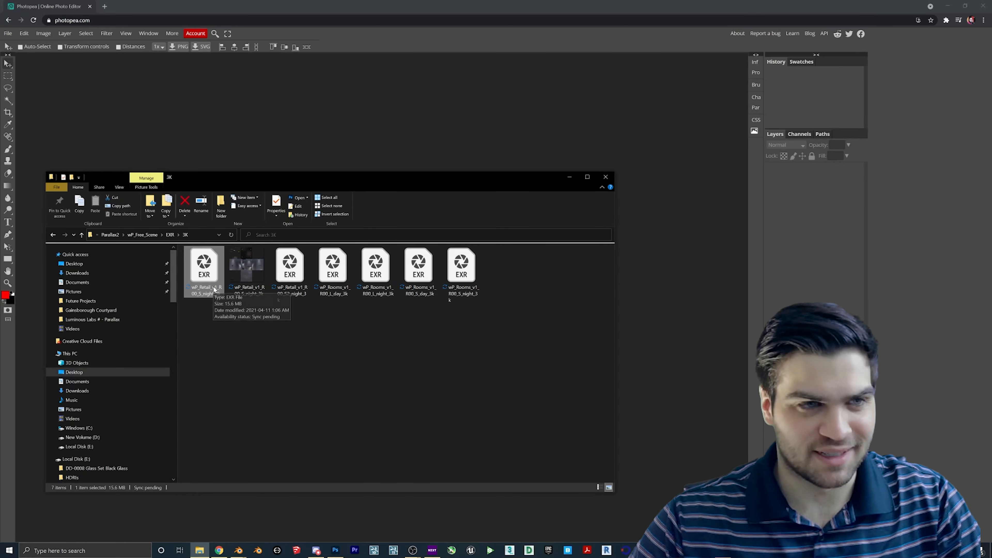
- Load the wP_Retail night EXR into Photopea by dropping it in from File Explorer
{"action": "left_click_drag", "start_coordinate": [305, 182], "coordinate": [622, 192]}
{"action": "left_click_drag", "start_coordinate": [510, 279], "coordinate": [306, 292]}
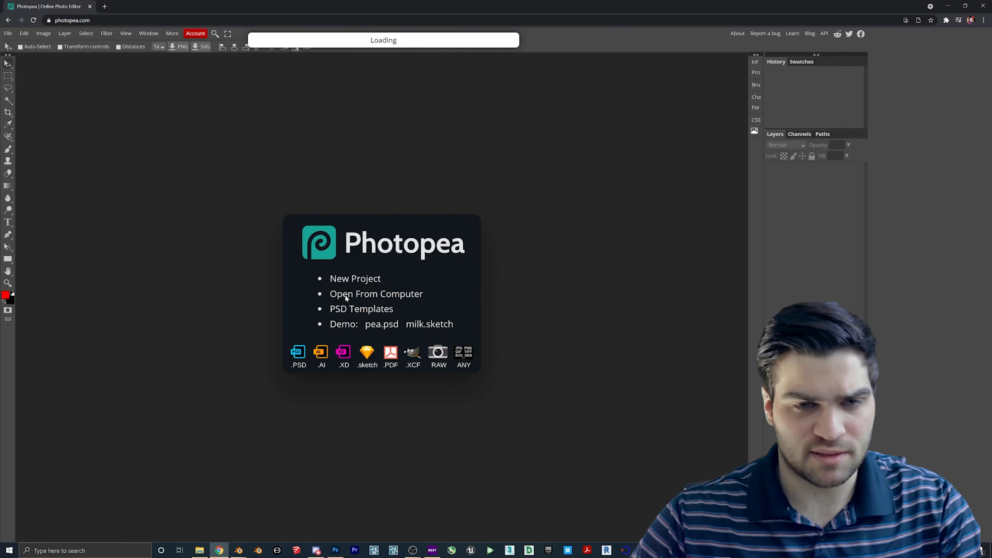
{"action": "left_click", "coordinate": [199, 550]}
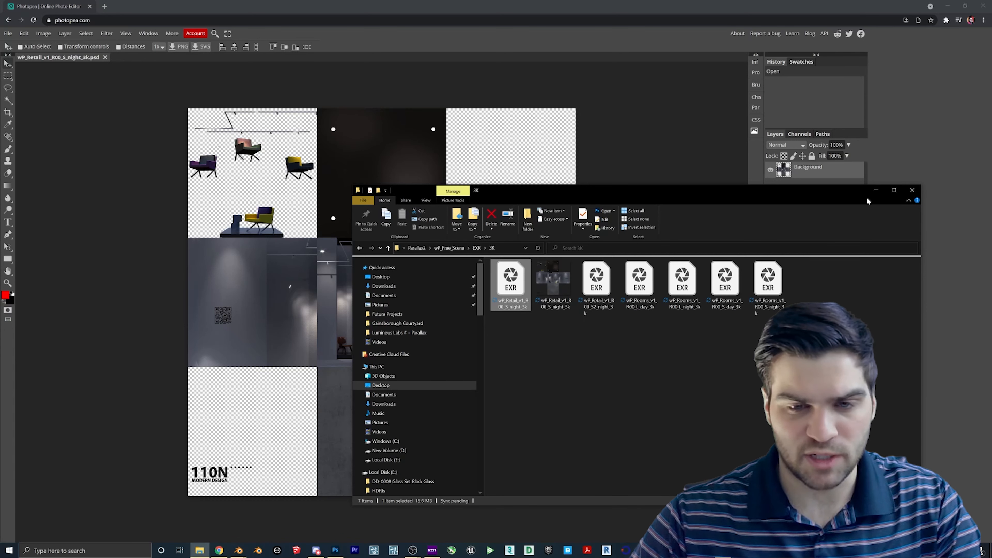
{"action": "left_click", "coordinate": [875, 190]}
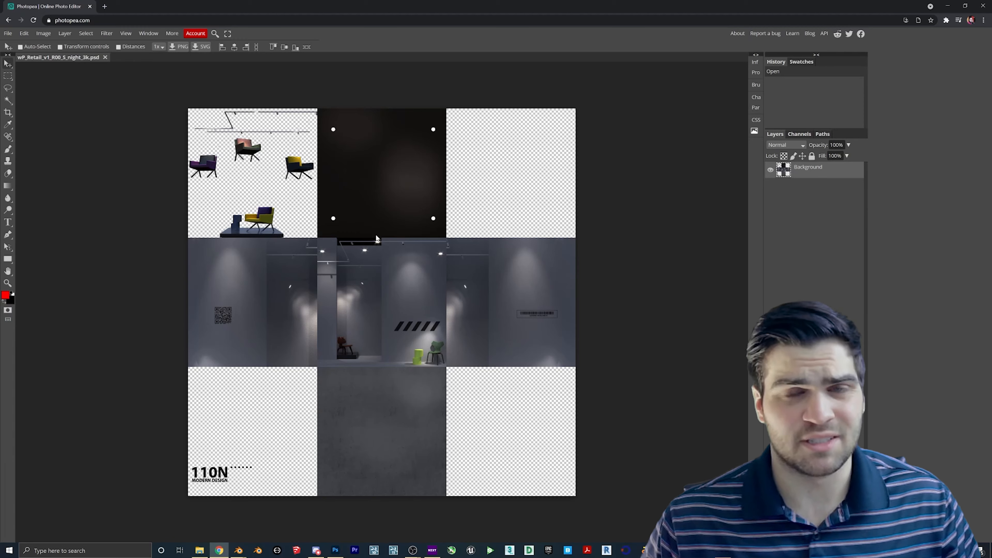
- Export the texture via File > Export as > PNG and save the 3000×3000 download
{"action": "left_click", "coordinate": [24, 33]}
{"action": "left_click", "coordinate": [8, 33]}
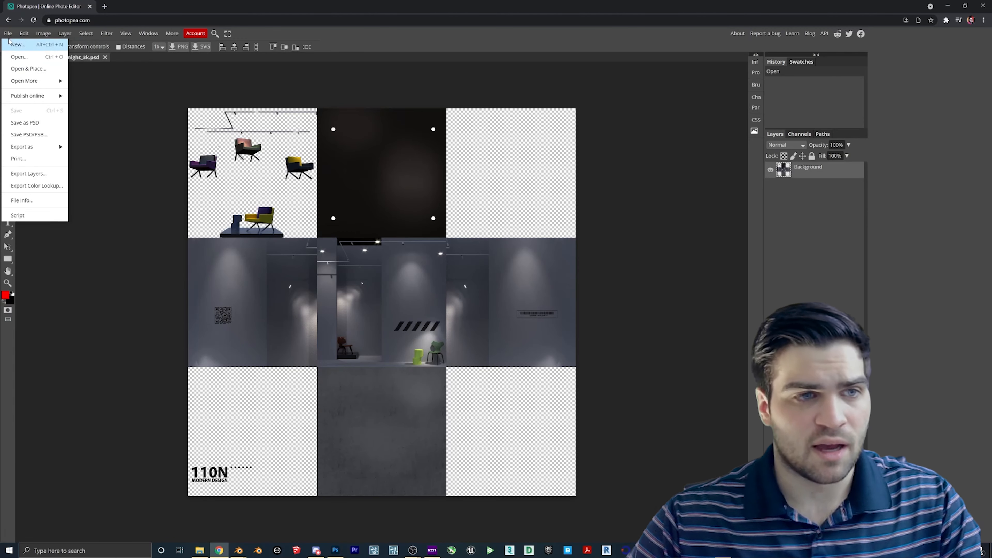
{"action": "mouse_move", "coordinate": [37, 149]}
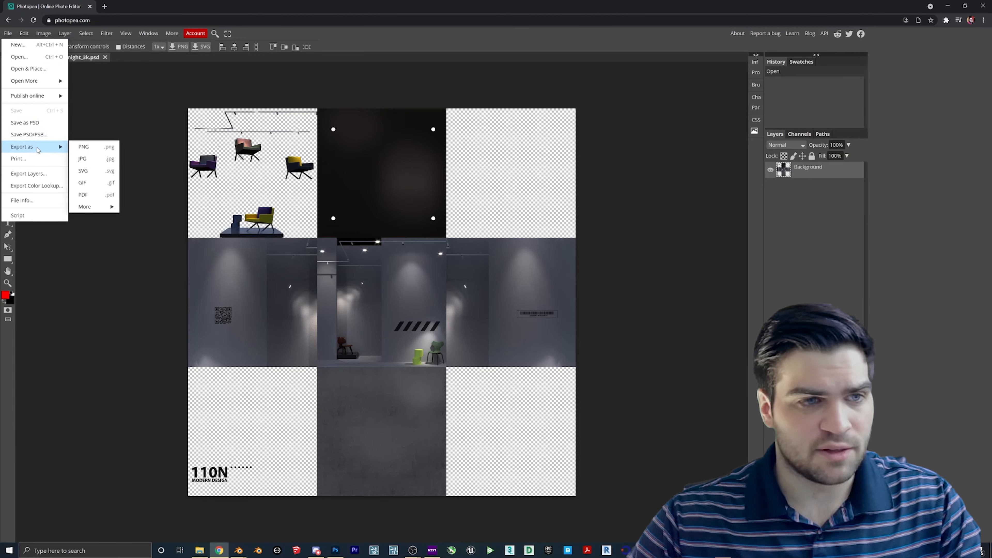
{"action": "left_click", "coordinate": [84, 146]}
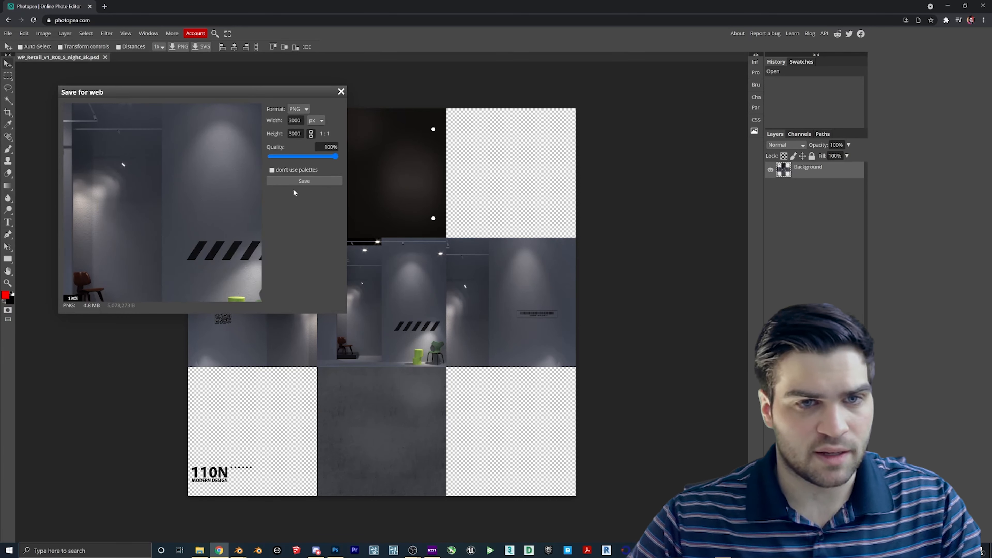
{"action": "left_click", "coordinate": [301, 181]}
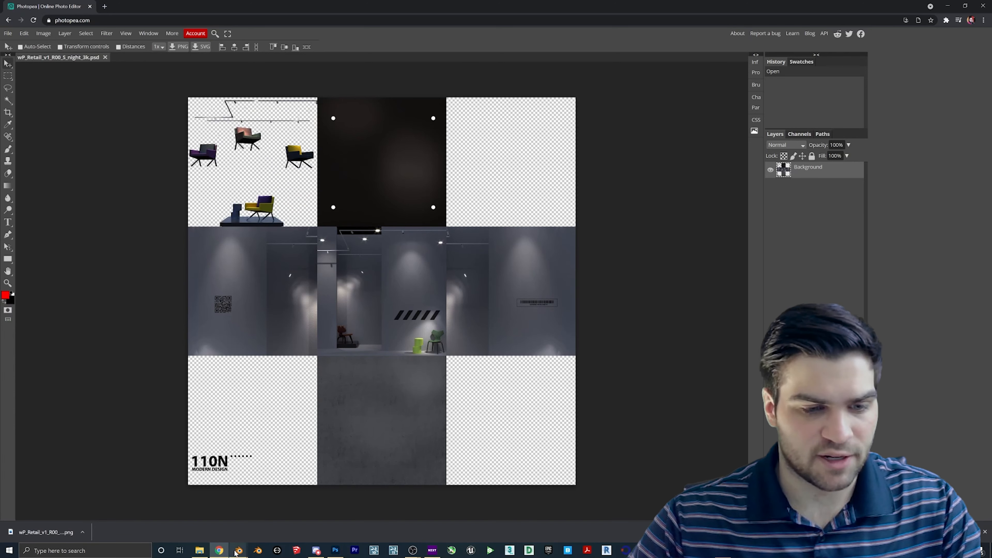
{"action": "mouse_move", "coordinate": [238, 550]}
{"action": "left_click", "coordinate": [280, 514]}
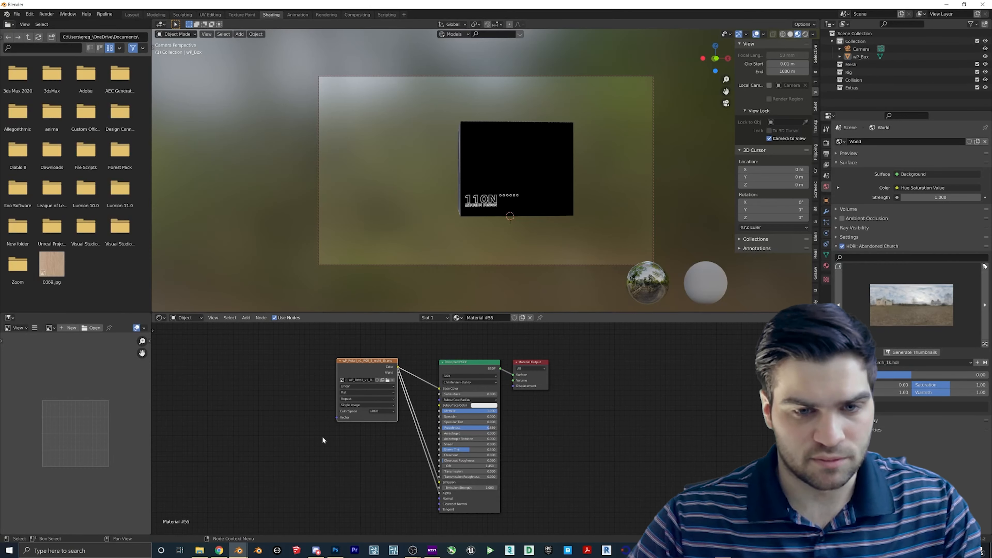
- Replace the old Image Texture node with the downloaded PNG and link its Color to Base Color
{"action": "key", "text": "Delete"}
{"action": "left_click", "coordinate": [199, 549]}
{"action": "left_click", "coordinate": [395, 287]}
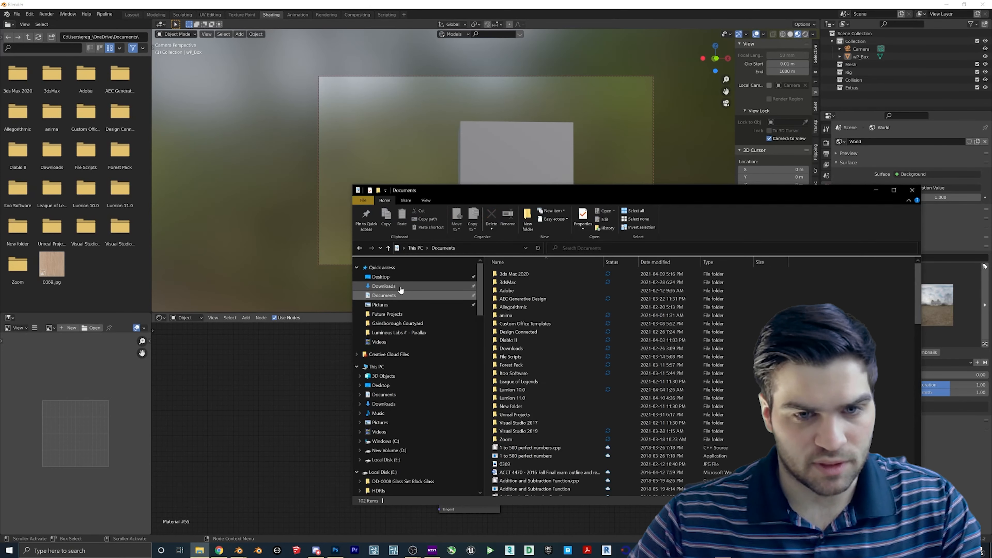
{"action": "left_click_drag", "start_coordinate": [561, 305], "coordinate": [440, 389]}
{"action": "left_click", "coordinate": [875, 190]}
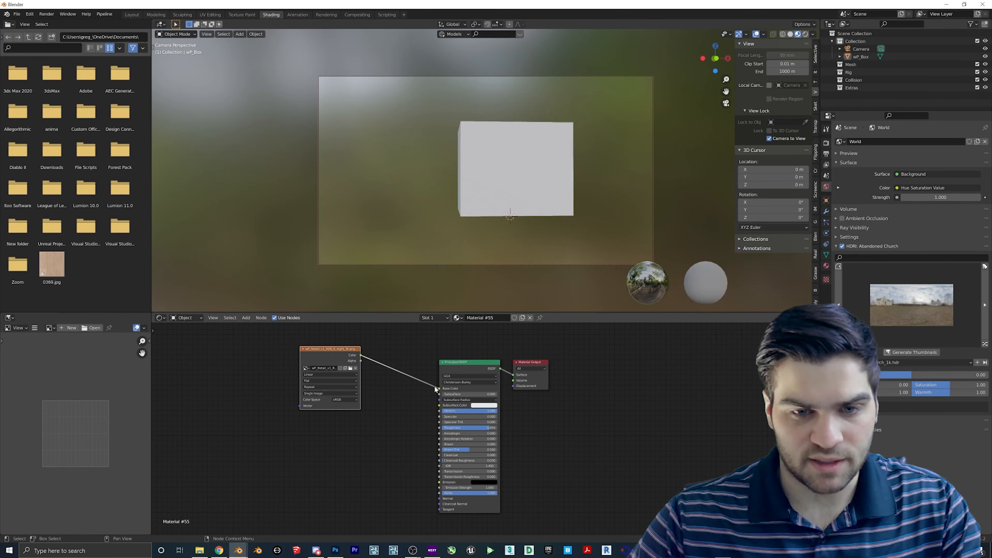
{"action": "left_click_drag", "start_coordinate": [360, 355], "coordinate": [439, 492]}
- Orbit around the textured box, render an F12 test image, then close the render
{"action": "mouse_move", "coordinate": [528, 156]}
{"action": "middle_mouse_down"}
{"action": "mouse_move", "coordinate": [555, 163]}
{"action": "mouse_move", "coordinate": [520, 155]}
{"action": "middle_mouse_up"}
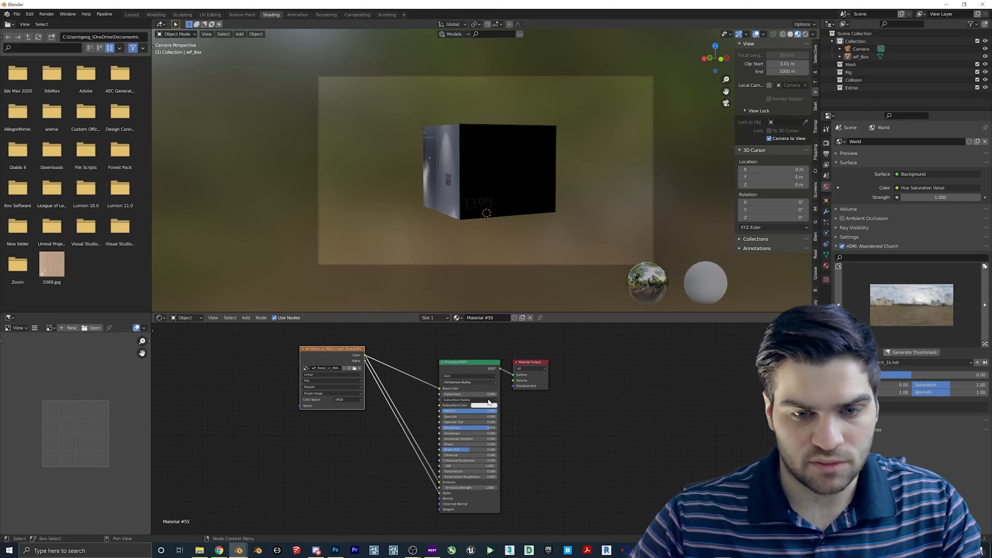
{"action": "middle_click_drag", "start_coordinate": [558, 188], "coordinate": [600, 211]}
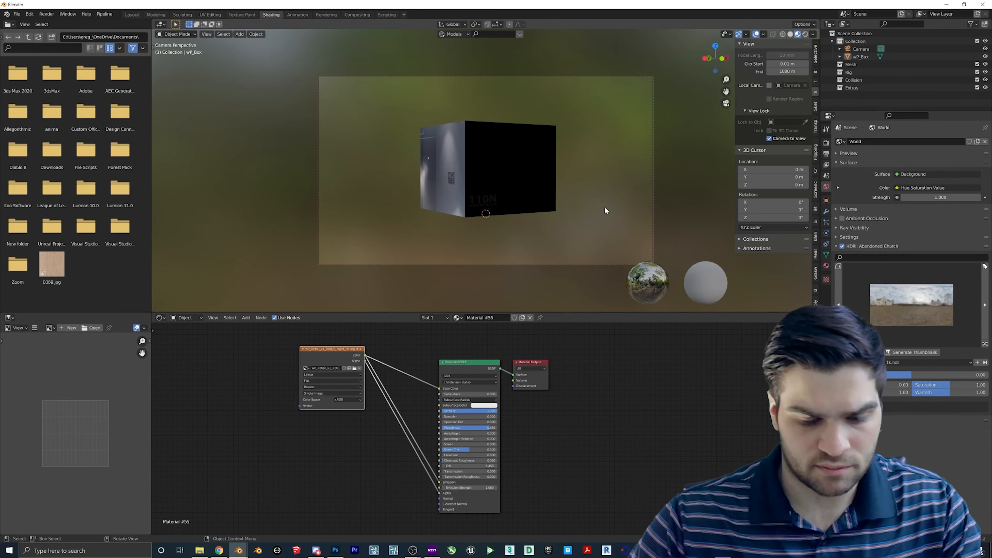
{"action": "key", "text": "F12"}
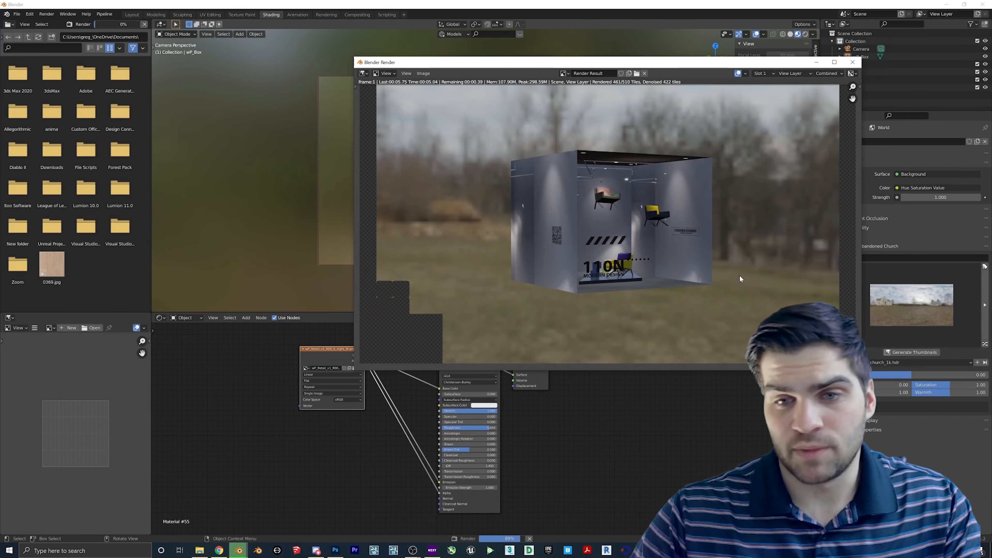
{"action": "key", "text": "Escape"}
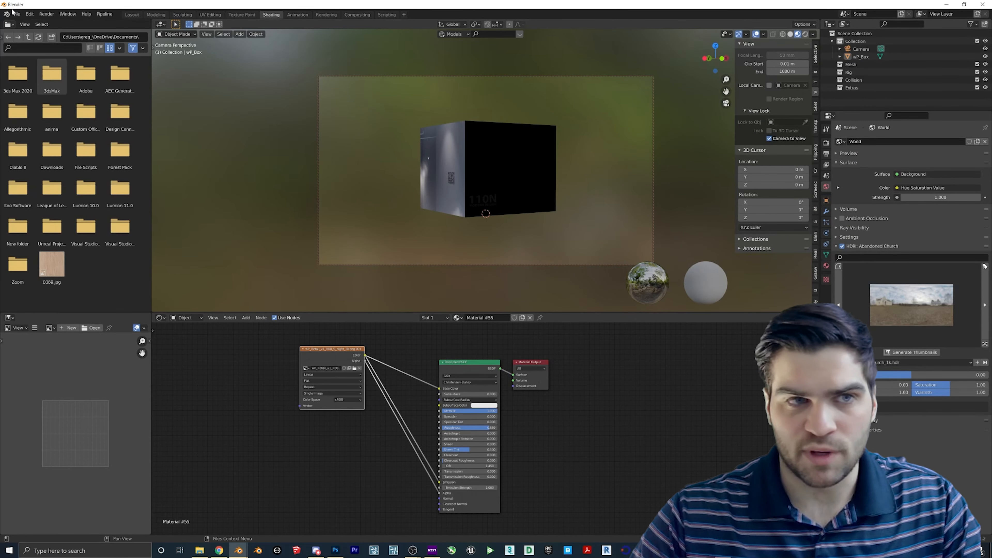